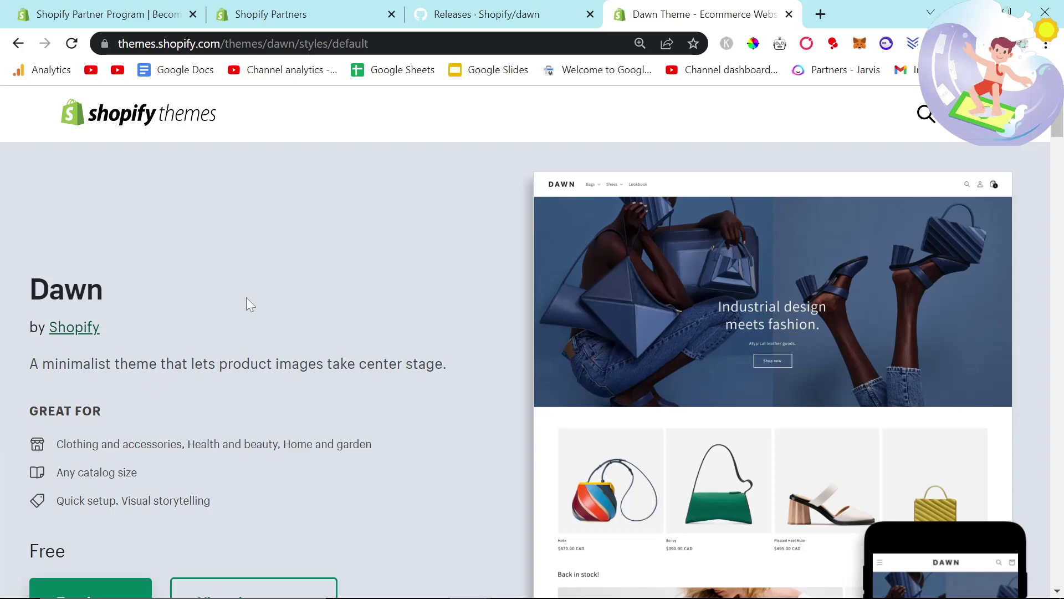
# Step: Zoom in on the Dawn theme page and scroll through its features
pyautogui.hotkey('ctrl', '+')
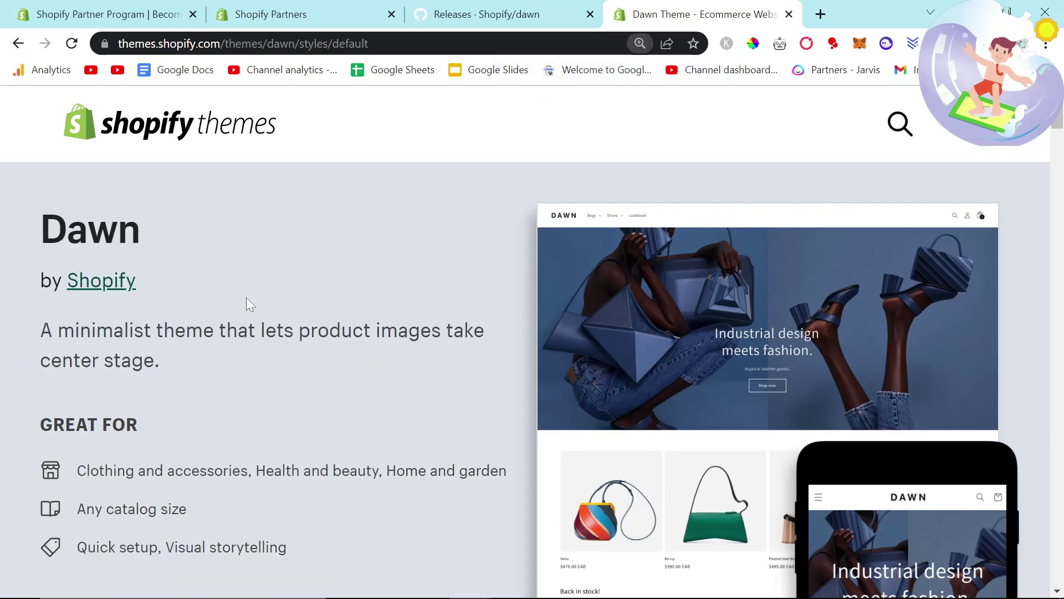
pyautogui.scroll(-1, 246, 297)
pyautogui.scroll(-3, 274, 327)
pyautogui.scroll(-9, 271, 327)
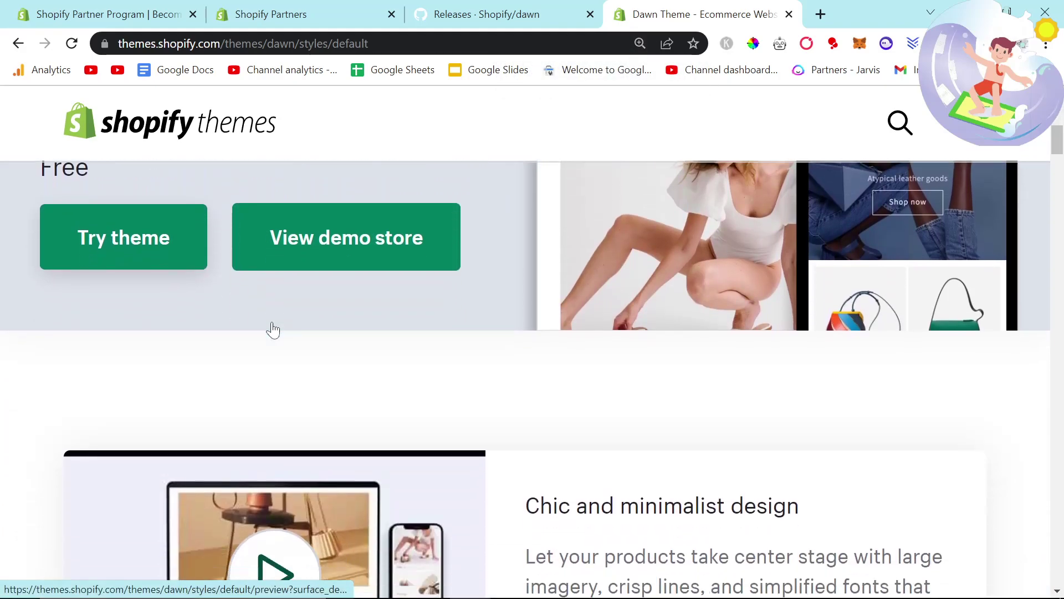
pyautogui.scroll(-1, 273, 330)
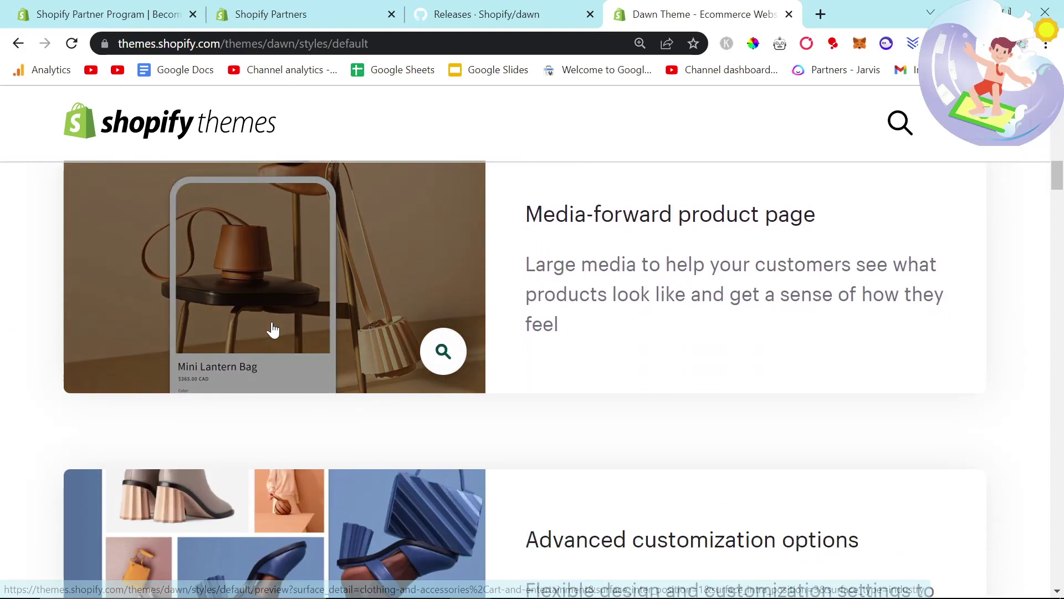
pyautogui.scroll(-8, 317, 311)
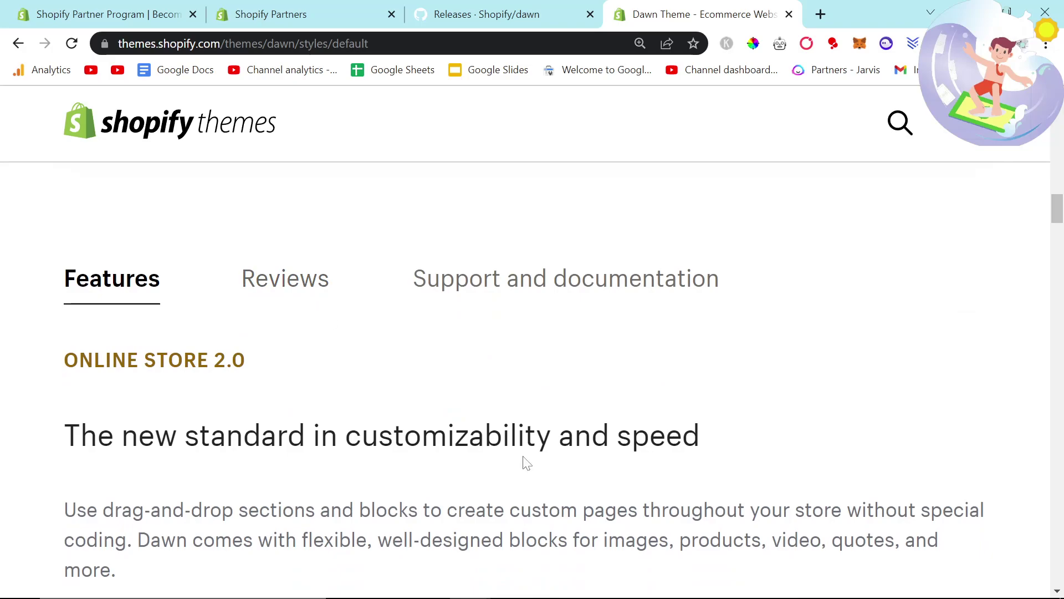
pyautogui.scroll(-1, 525, 463)
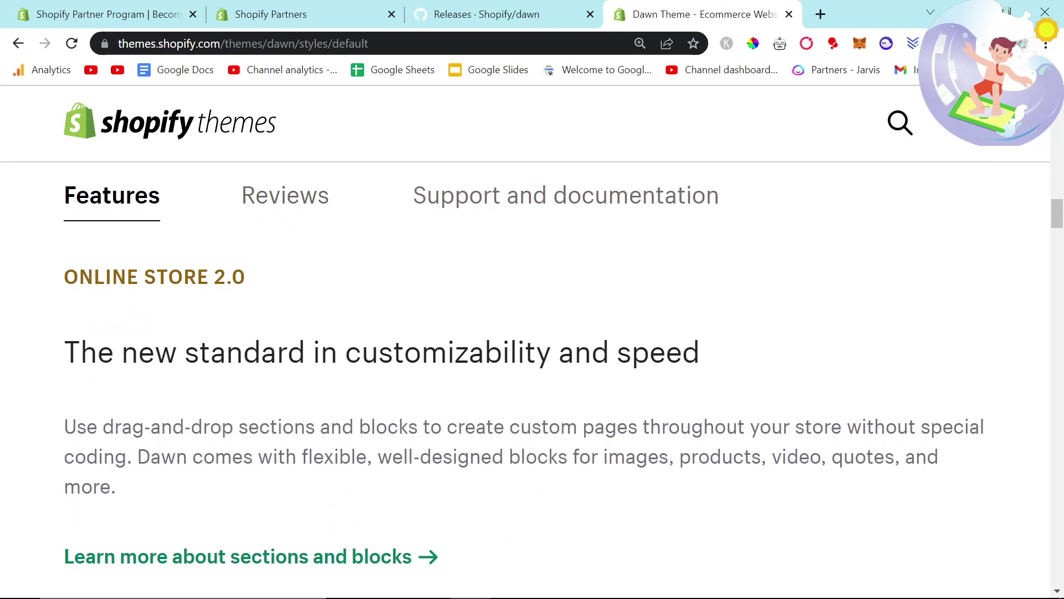
pyautogui.scroll(-1, 525, 388)
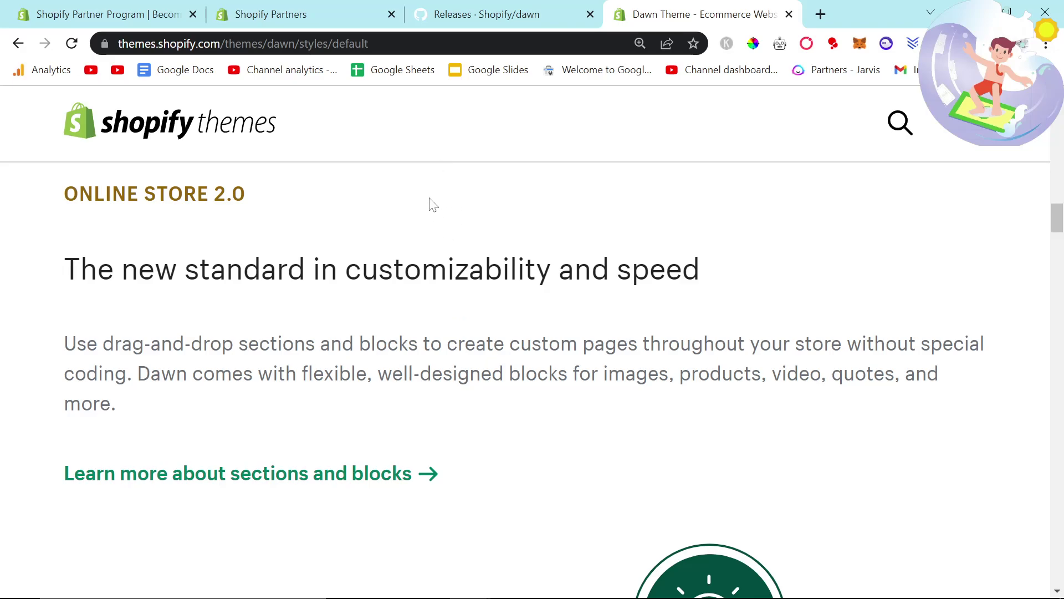
# Step: Read the Dawn release notes on GitHub, then return to the Dawn theme page
pyautogui.click(528, 12)
pyautogui.scroll(5, 606, 368)
pyautogui.moveTo(1056, 566); pyautogui.dragTo(1060, 113)
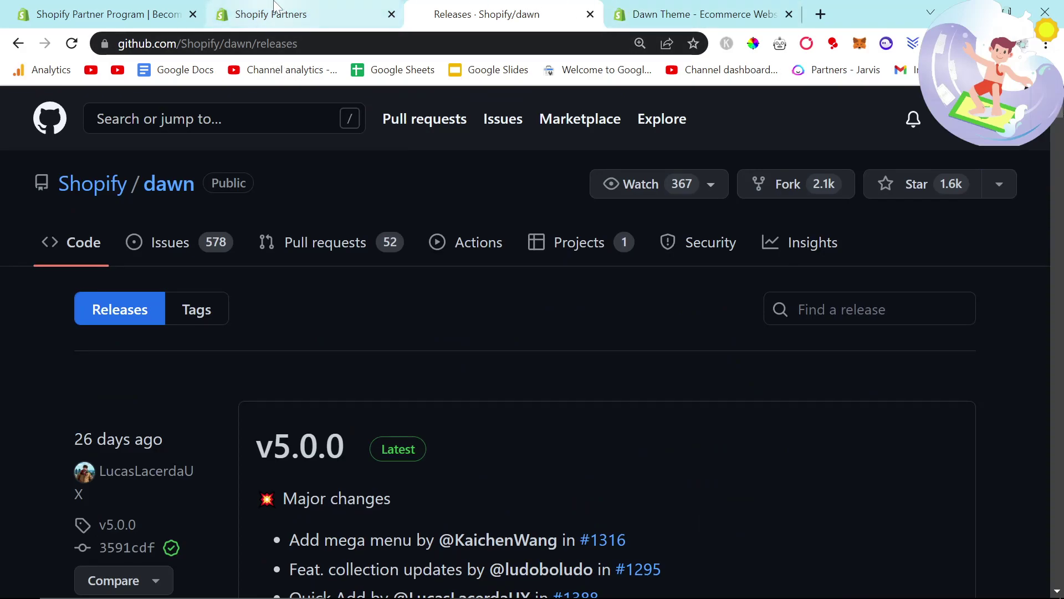
pyautogui.click(625, 7)
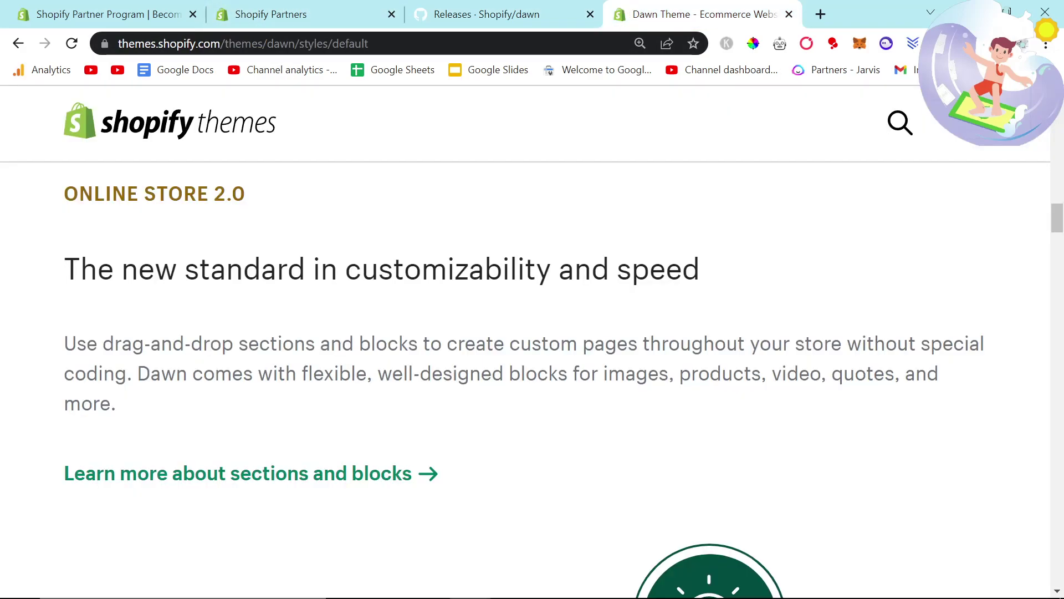
pyautogui.scroll(8, 522, 317)
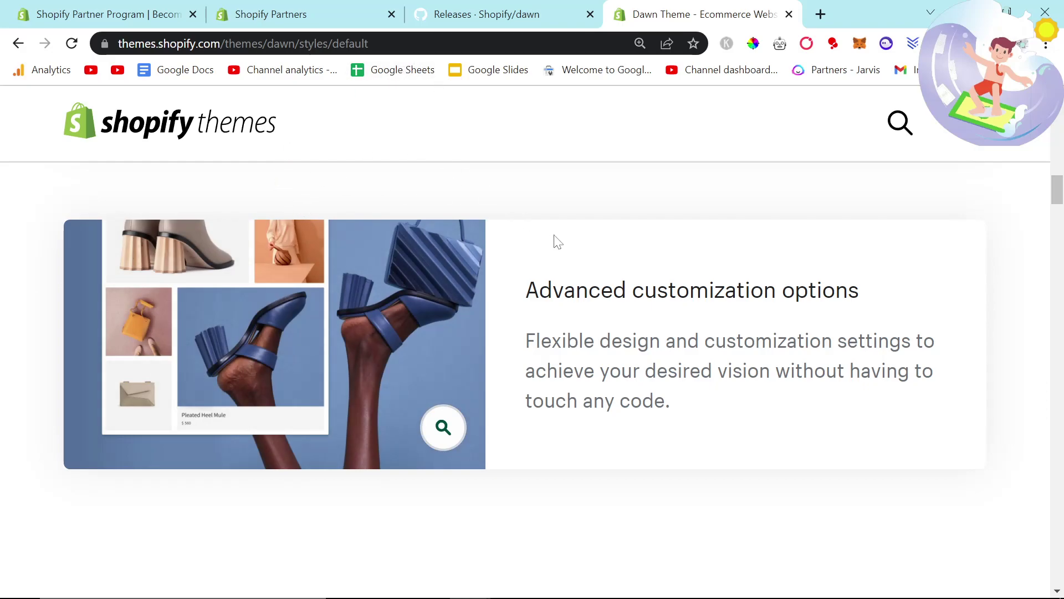
# Step: Look over the Shopify Partner Program page, then return to the partner Stores page
pyautogui.click(316, 7)
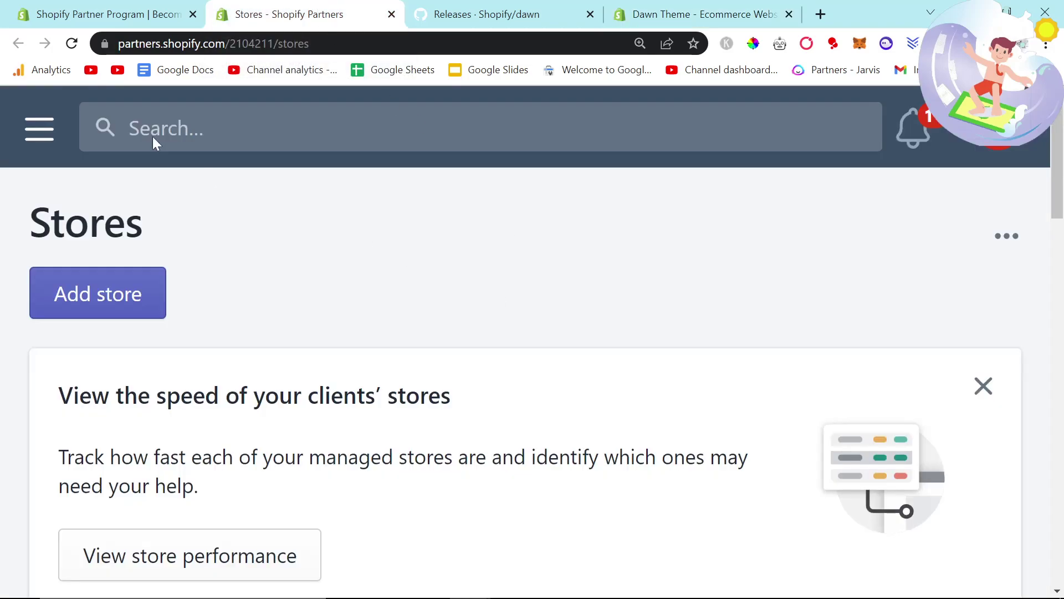
pyautogui.click(107, 17)
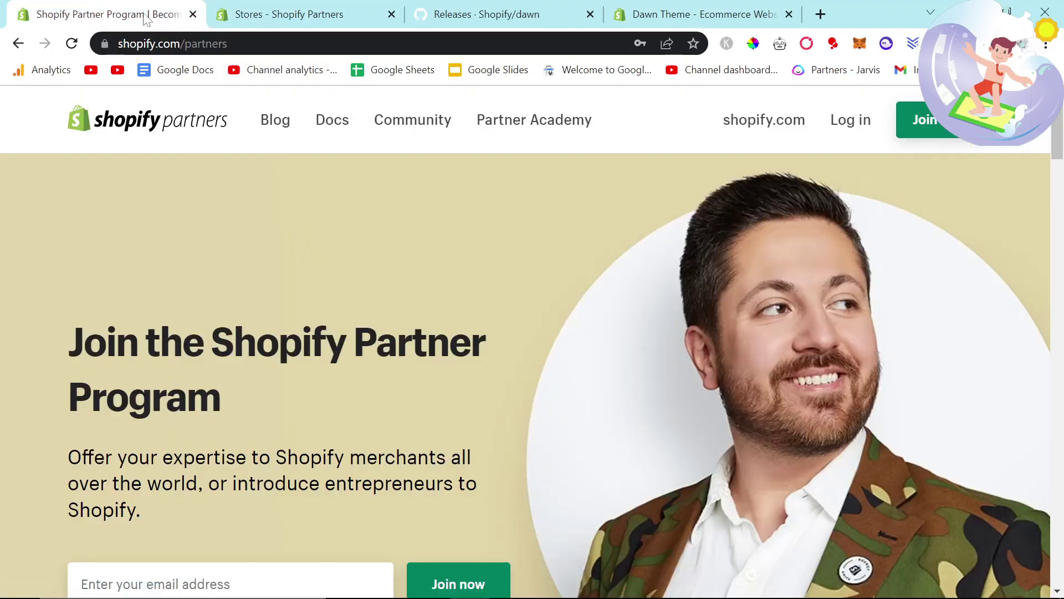
pyautogui.click(272, 6)
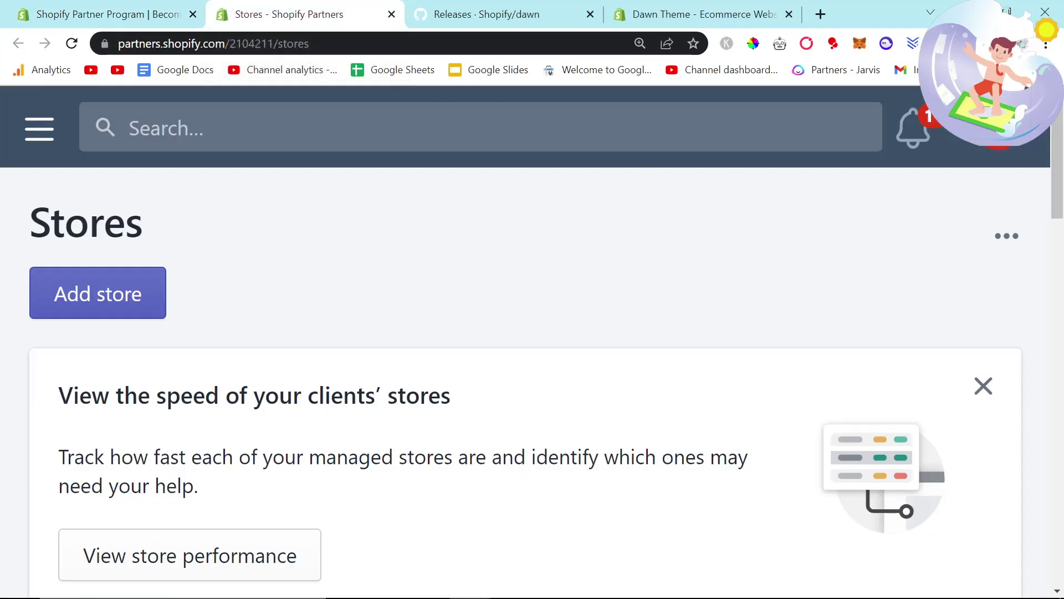
# Step: Zoom out, review the six existing stores, and start adding a new store
pyautogui.hotkey('ctrl', '-')
pyautogui.hotkey('ctrl', '-')
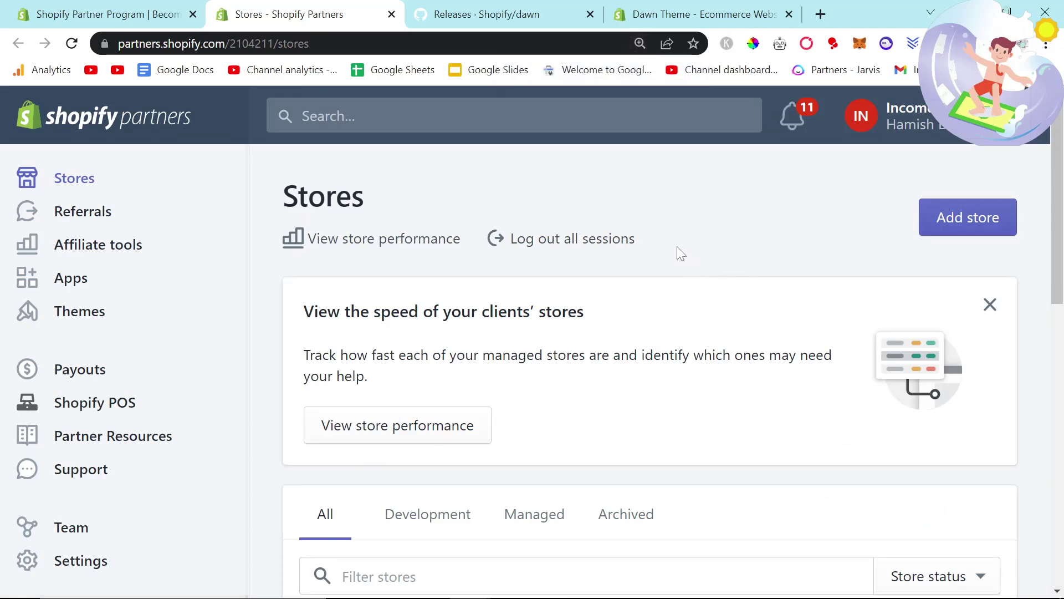
pyautogui.scroll(-3, 510, 379)
pyautogui.scroll(-9, 498, 353)
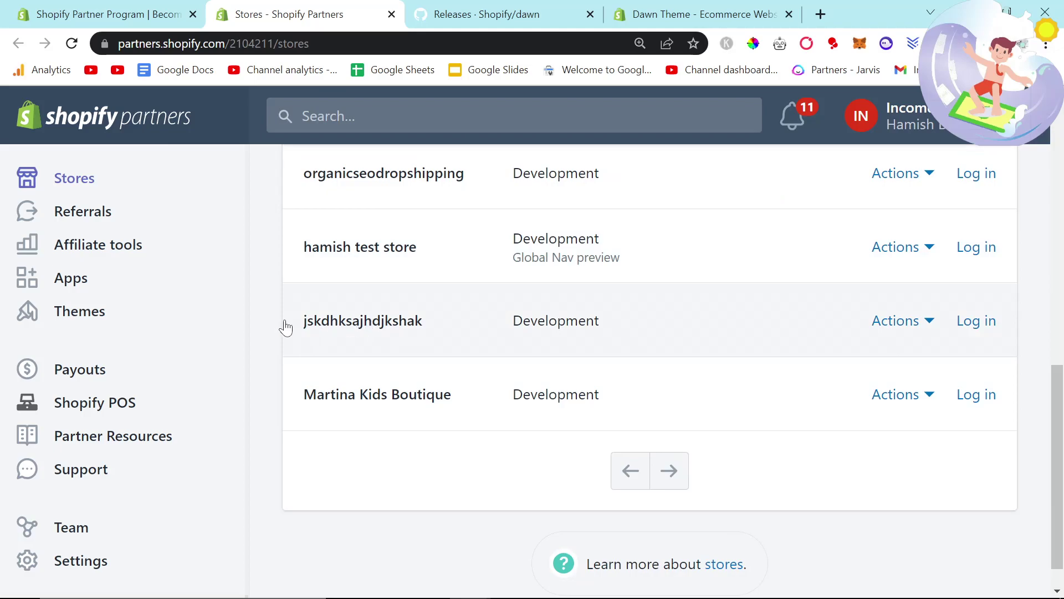
pyautogui.moveTo(286, 327); pyautogui.dragTo(1021, 318)
pyautogui.click(1022, 318)
pyautogui.scroll(5, 1025, 325)
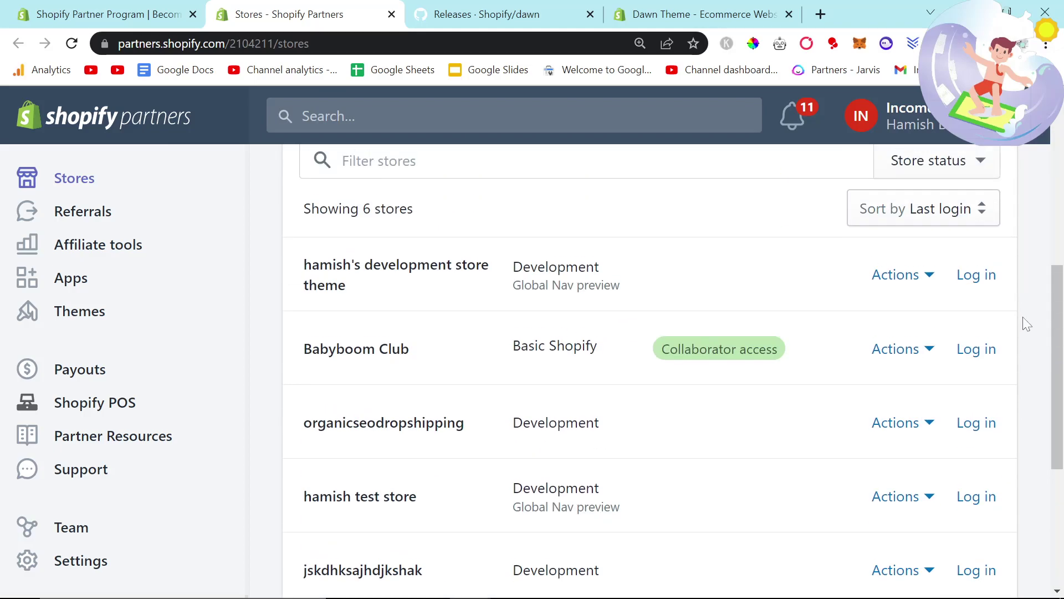
pyautogui.scroll(3, 772, 383)
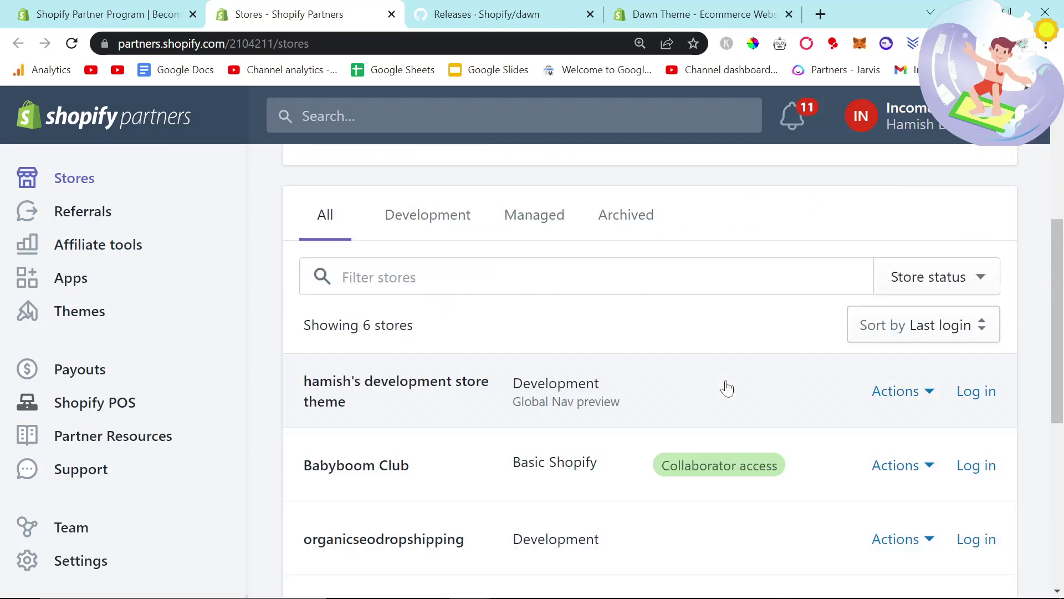
pyautogui.scroll(-2, 728, 387)
pyautogui.scroll(7, 728, 387)
pyautogui.click(948, 231)
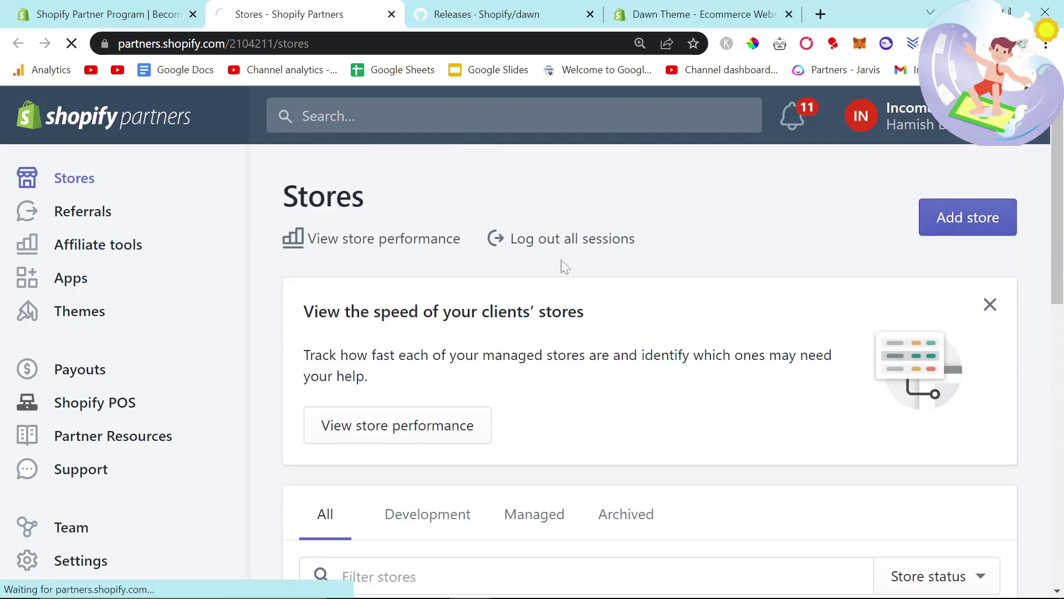
# Step: Choose Development store, enter a placeholder store name, and fill in and confirm the password
pyautogui.scroll(-3, 499, 360)
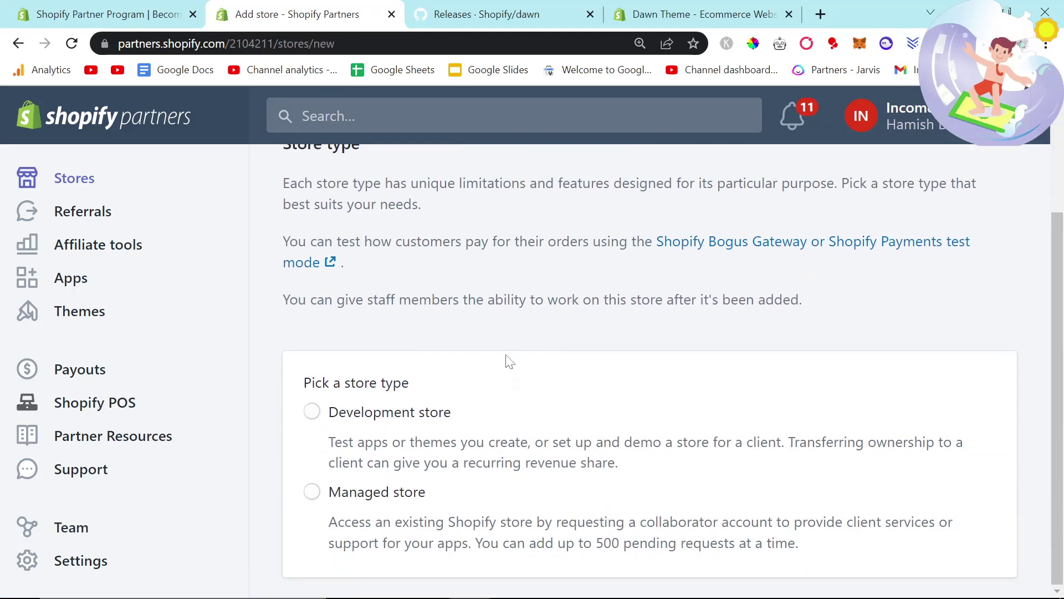
pyautogui.click(363, 417)
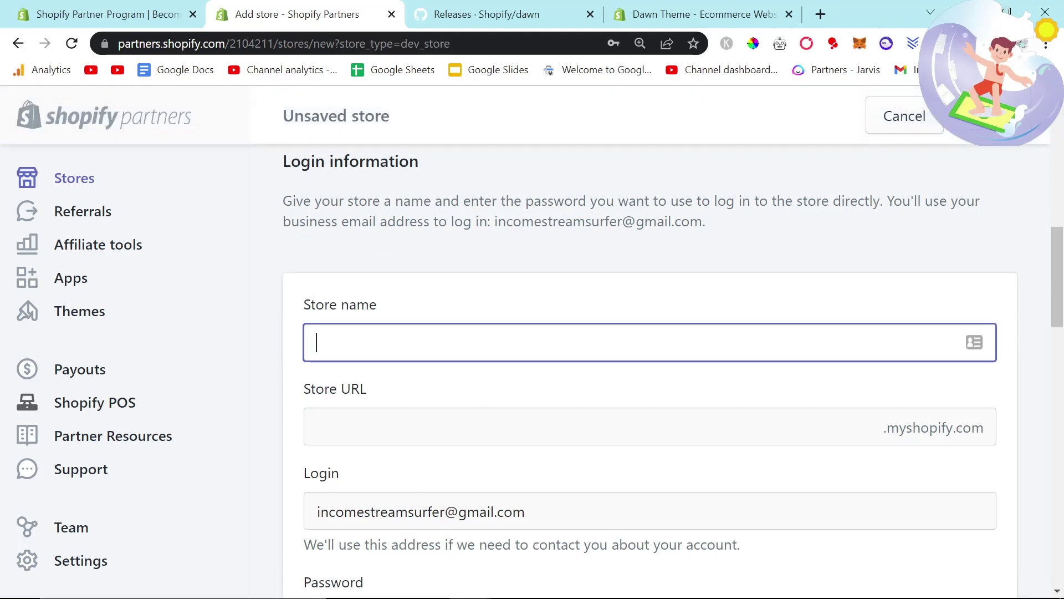
pyautogui.write('cccccccccccccccccccccccccccccccc')
pyautogui.scroll(-4, 477, 292)
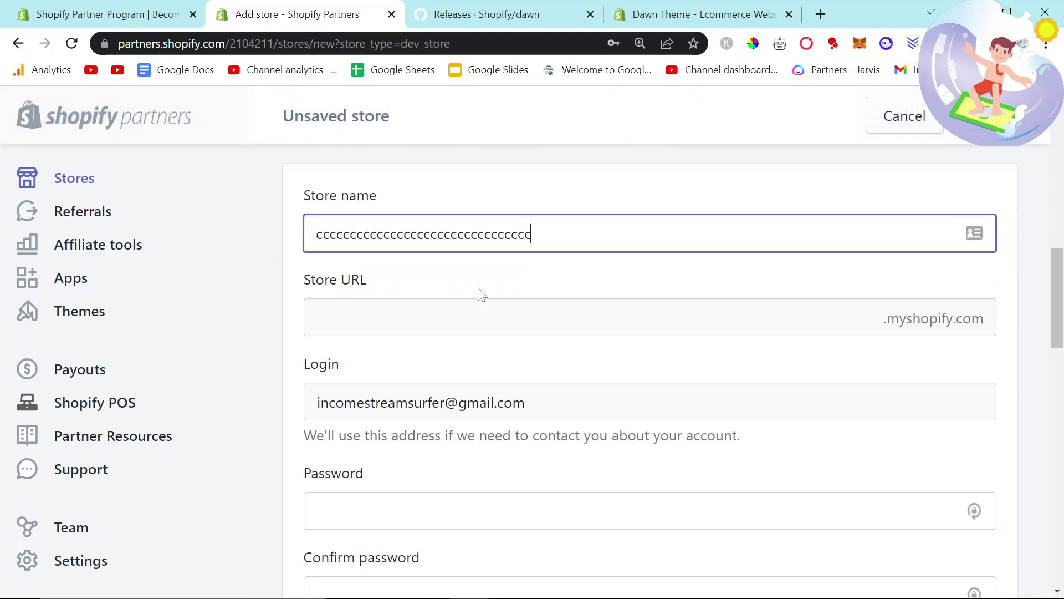
pyautogui.click(387, 365)
pyautogui.write('cc')
pyautogui.press('Tab')
pyautogui.write('c')
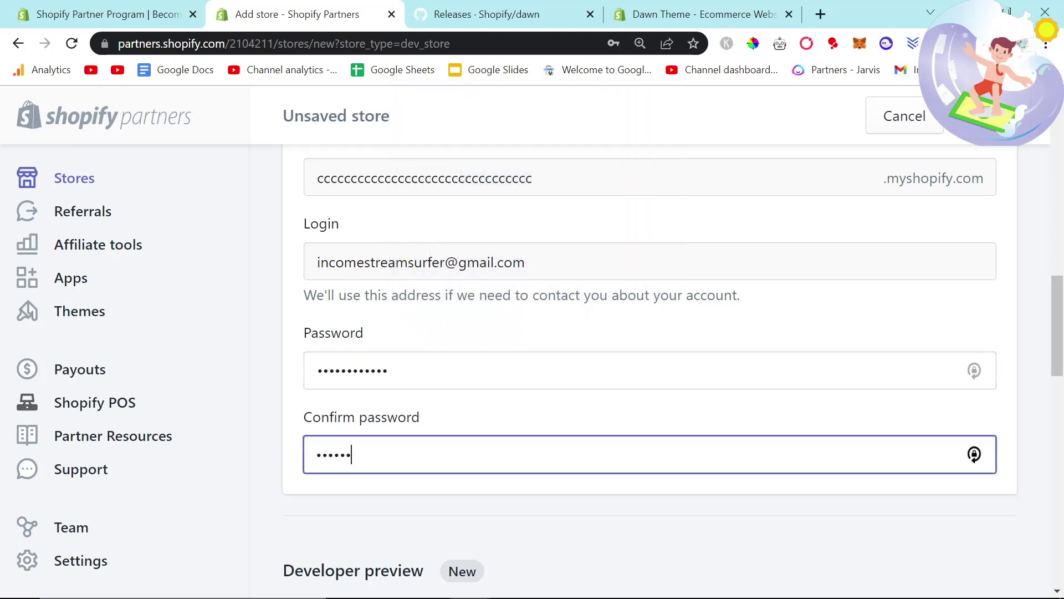
pyautogui.write('c')
pyautogui.click(453, 244)
# Step: Mark the store as 'I'm just playing around' and save it
pyautogui.scroll(-5, 453, 244)
pyautogui.scroll(-1, 457, 317)
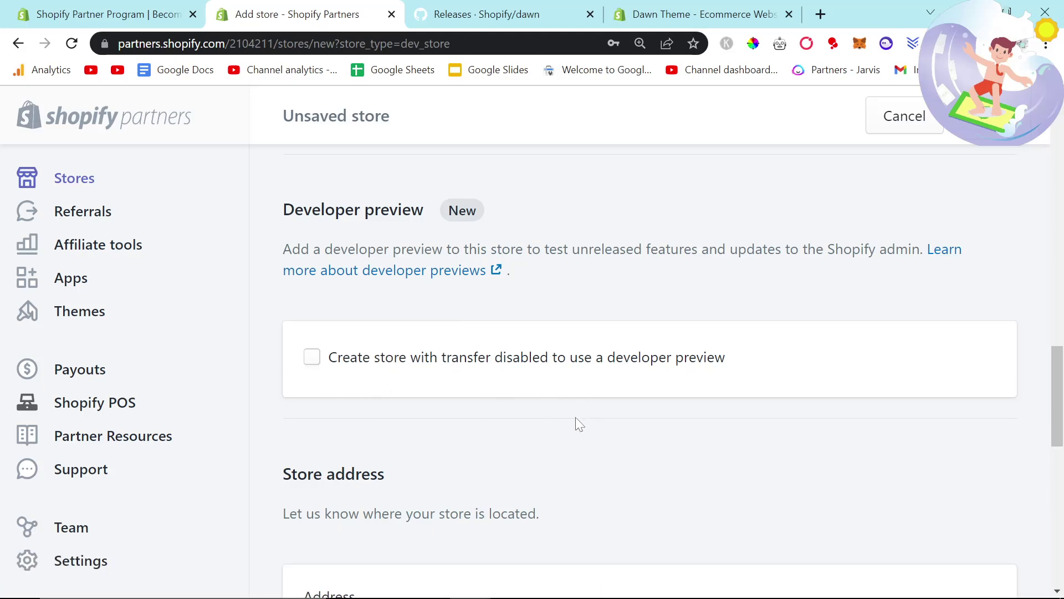
pyautogui.scroll(-10, 575, 417)
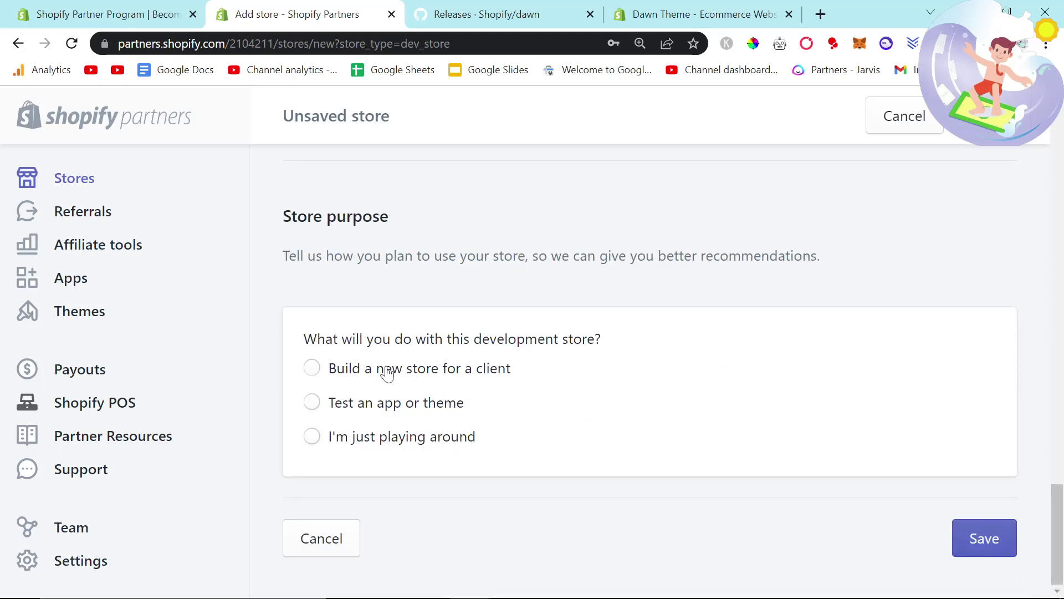
pyautogui.click(392, 445)
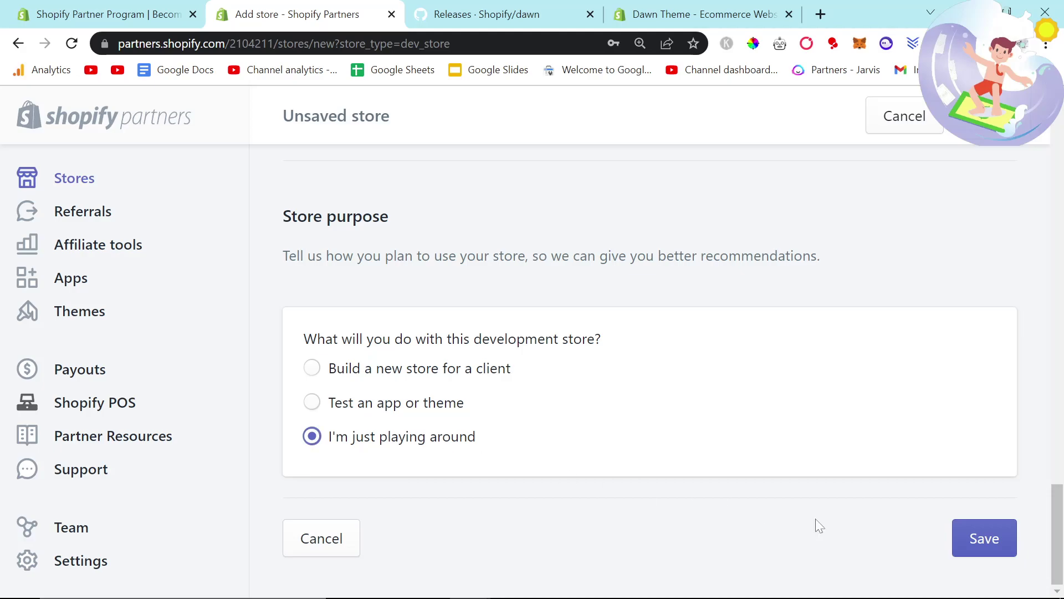
pyautogui.click(954, 540)
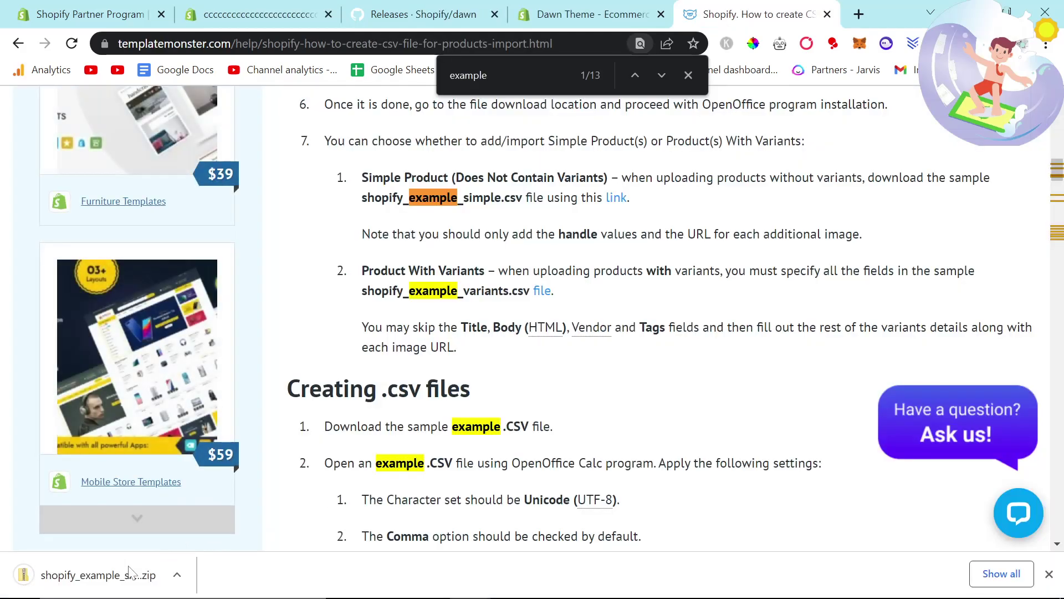
# Step: Extract the downloaded shopify_example_simple.zip onto Local Disk (D:)
pyautogui.rightClick(128, 571)
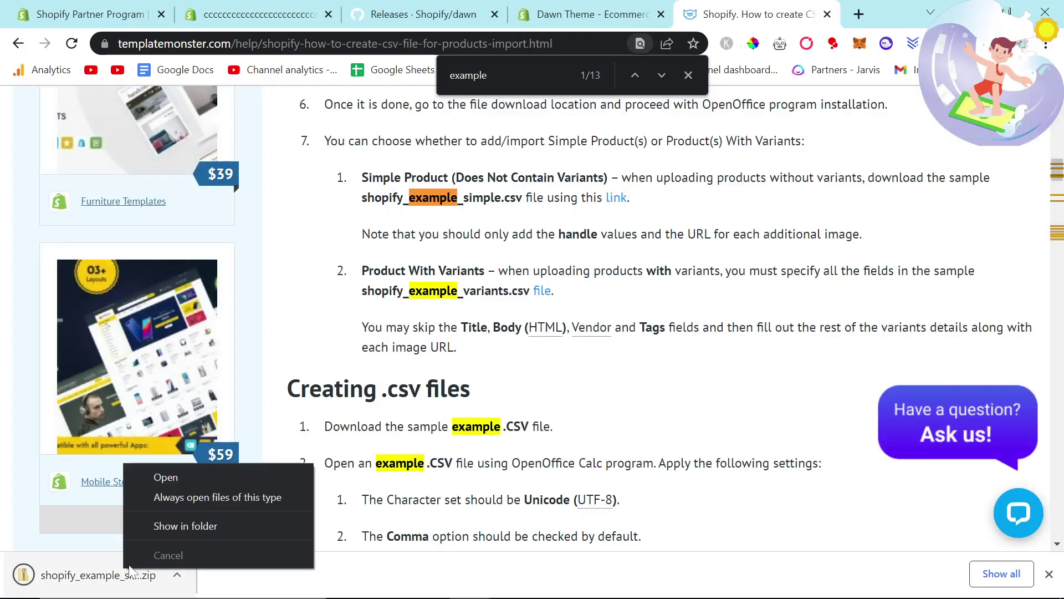
pyautogui.click(178, 524)
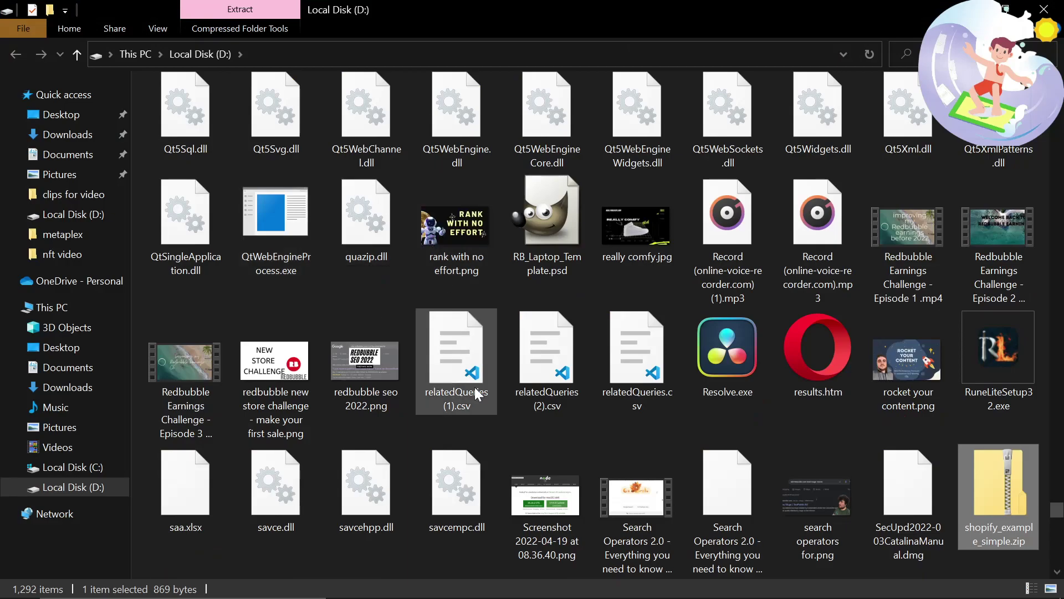
pyautogui.rightClick(978, 491)
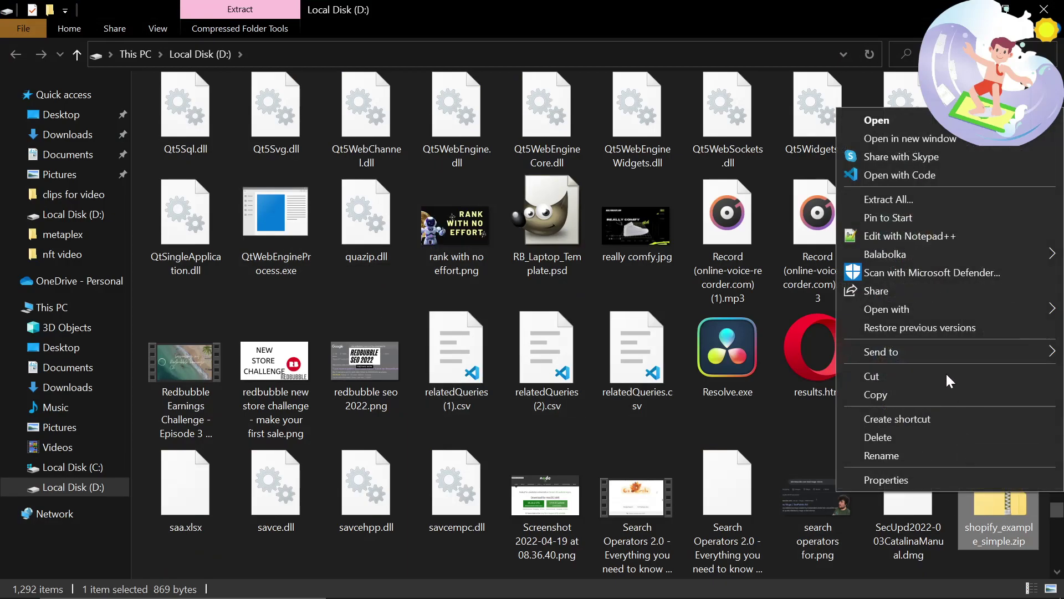
pyautogui.click(916, 197)
pyautogui.click(673, 481)
pyautogui.hotkey('alt', 'Tab')
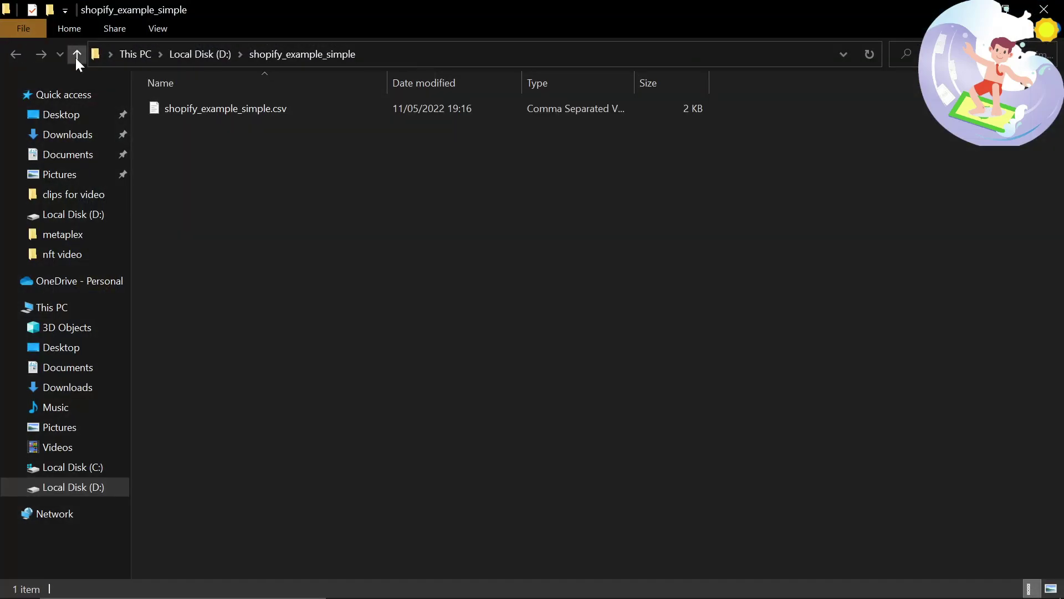
pyautogui.click(76, 53)
# Step: Review the Google search results, then return to the extracted folder in File Explorer
pyautogui.hotkey('alt', 'Tab')
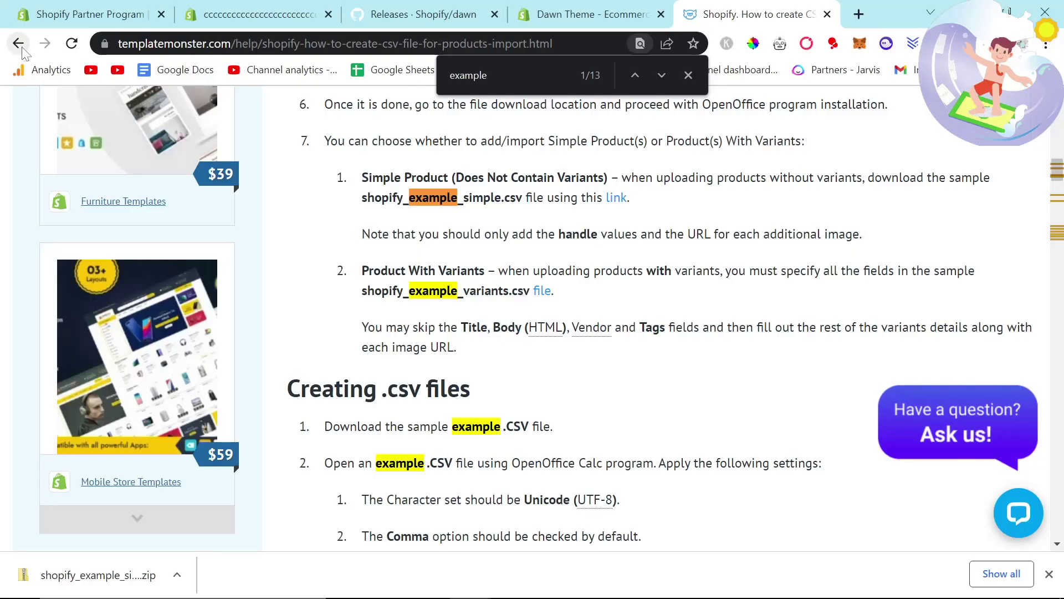
pyautogui.click(19, 44)
pyautogui.scroll(6, 503, 354)
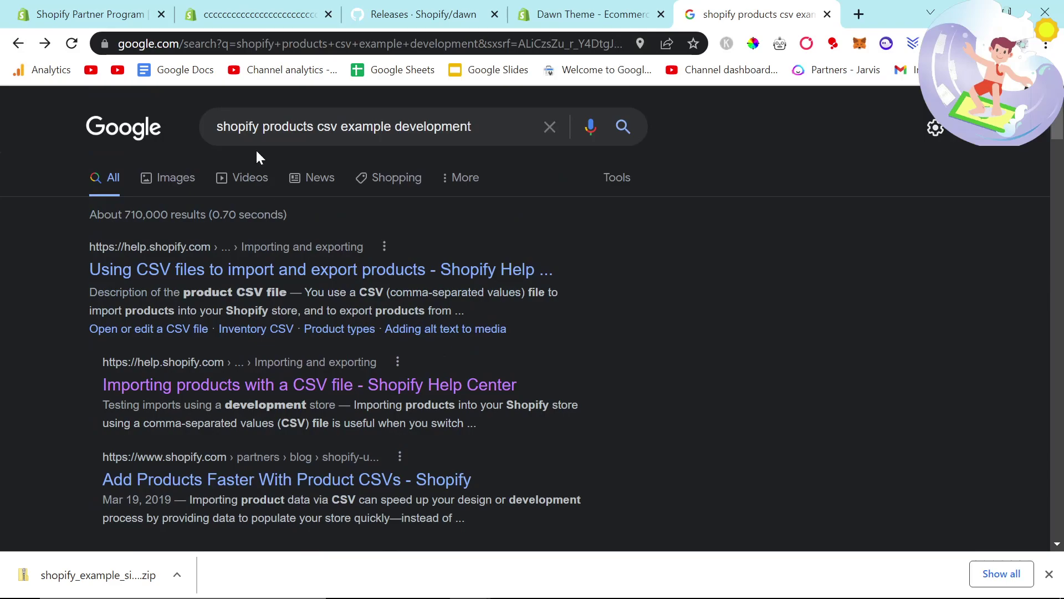
pyautogui.scroll(-13, 301, 333)
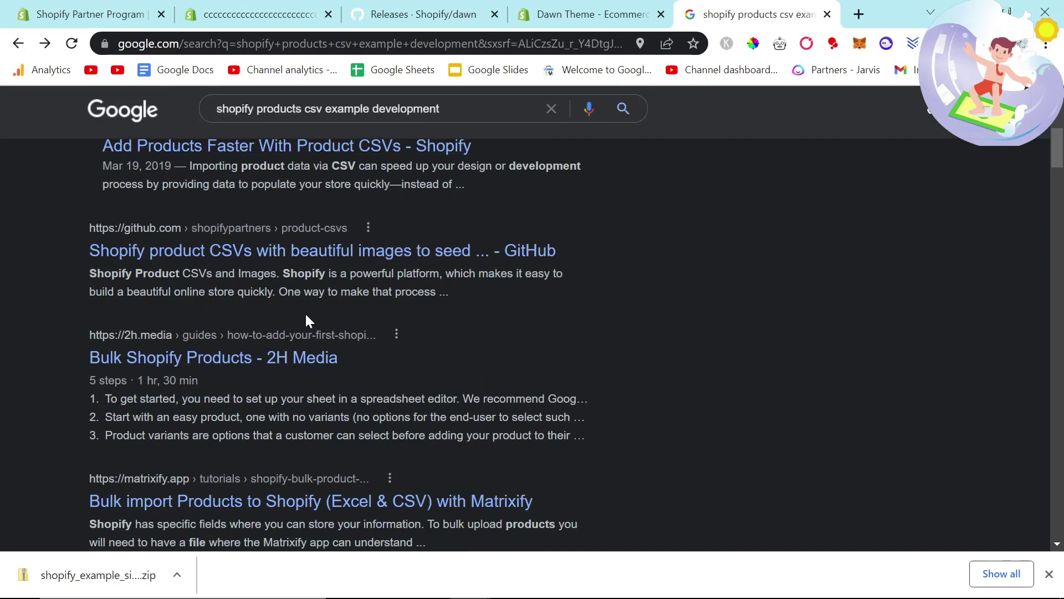
pyautogui.scroll(-2, 284, 356)
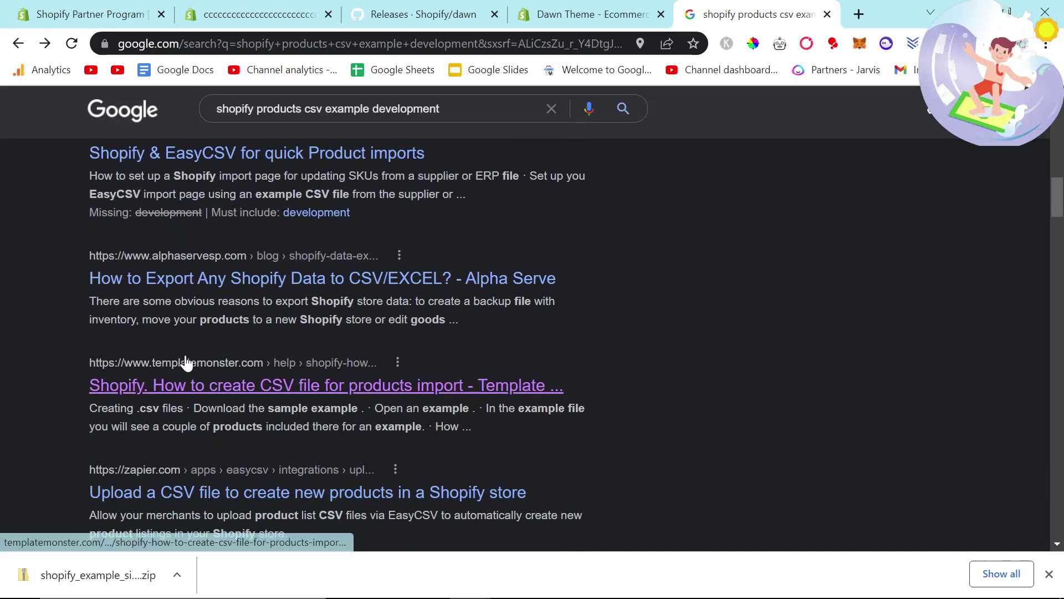
pyautogui.hotkey('alt', 'Tab')
pyautogui.hotkey('alt', 'Tab')
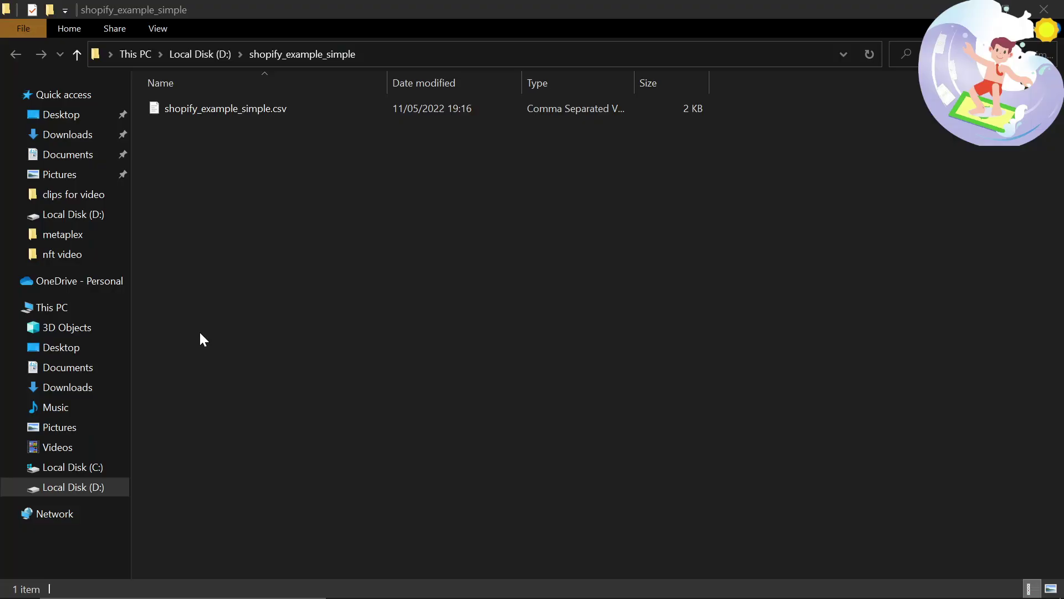
# Step: Open shopify_example_simple.csv in VS Code, inspect its T-shirt and pants rows, then return to Chrome
pyautogui.doubleClick(214, 110)
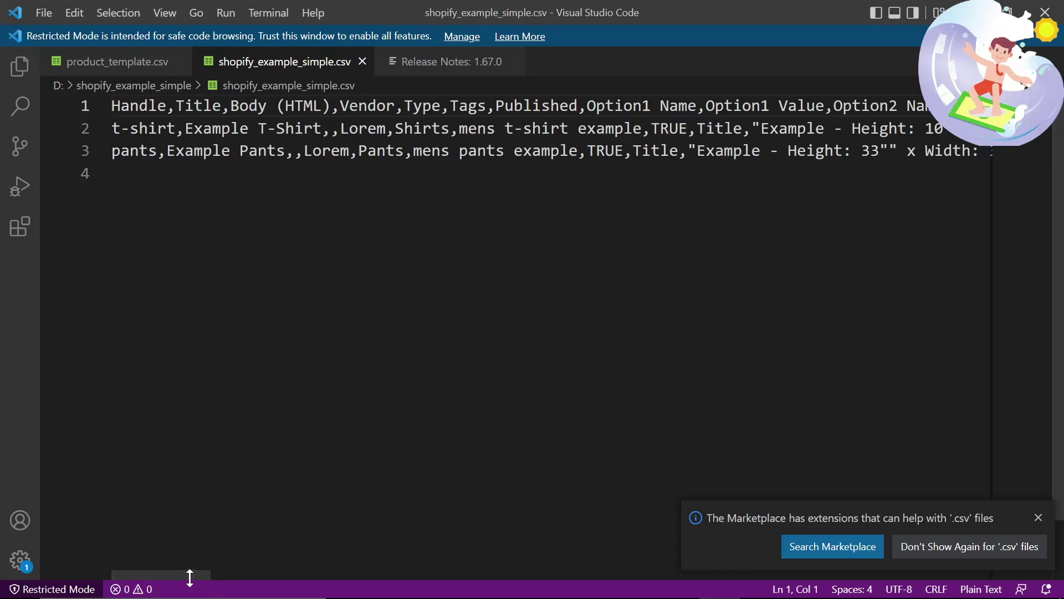
pyautogui.moveTo(187, 576); pyautogui.dragTo(108, 488)
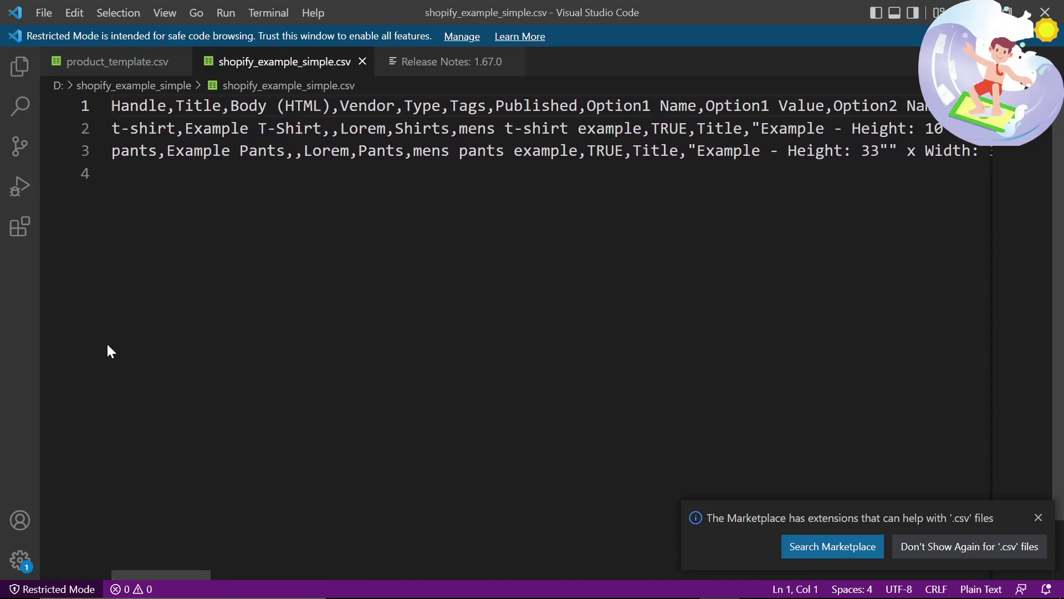
pyautogui.hotkey('alt', 'Tab')
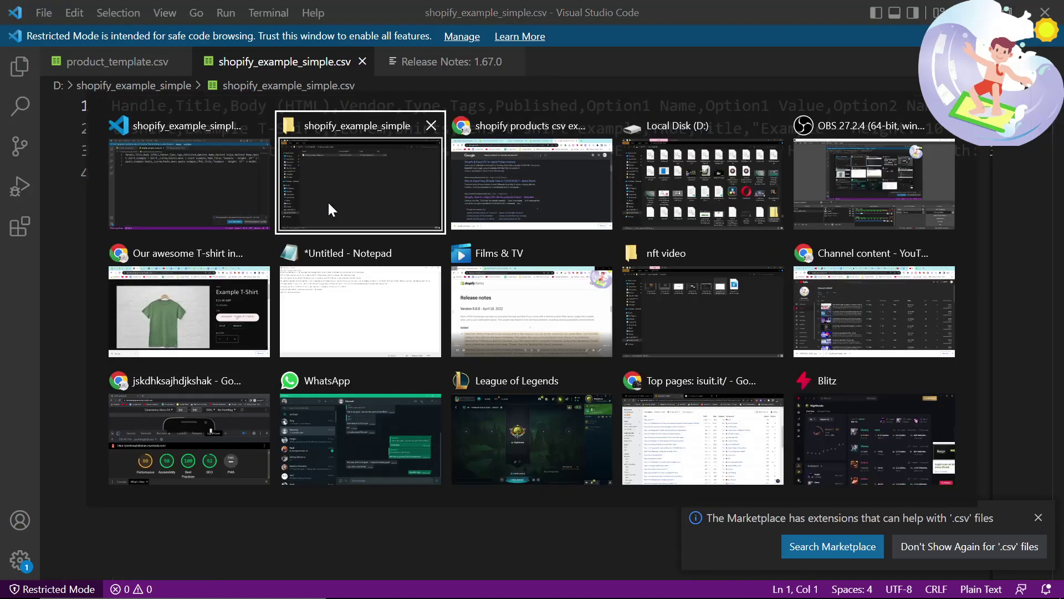
pyautogui.click(328, 203)
pyautogui.hotkey('alt', 'Tab')
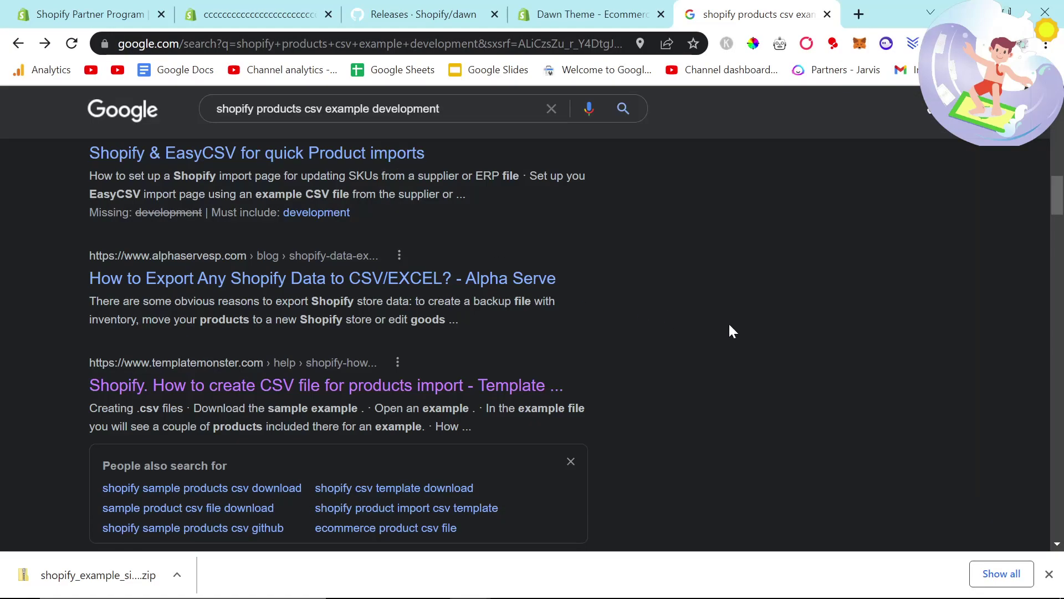
# Step: Import shopify_example_simple.csv into Products, adding Example T-Shirt as an active Shirts product
pyautogui.hotkey('ctrl', '2')
pyautogui.click(89, 212)
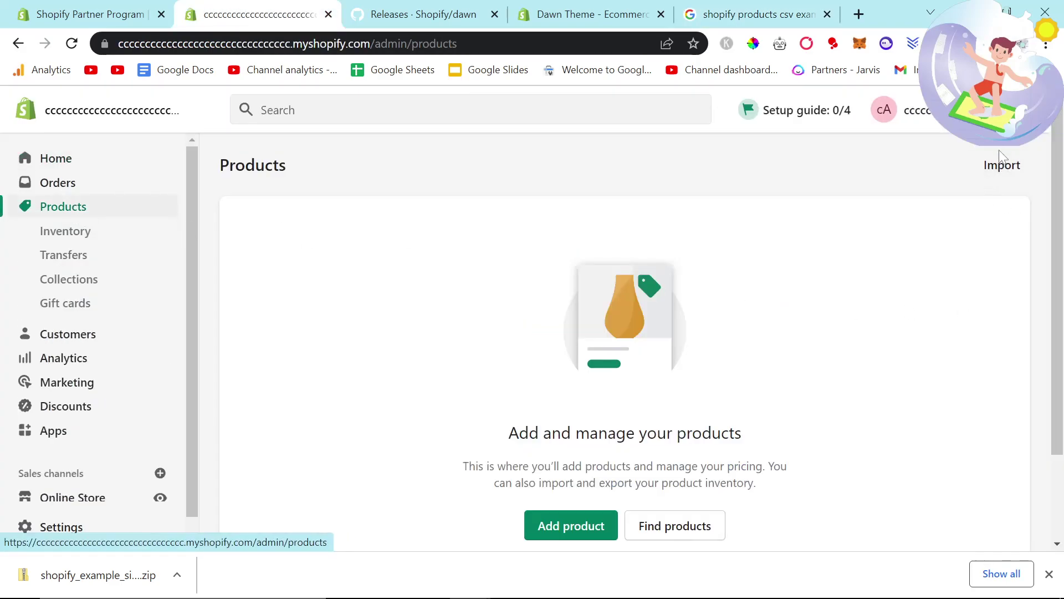
pyautogui.click(1002, 163)
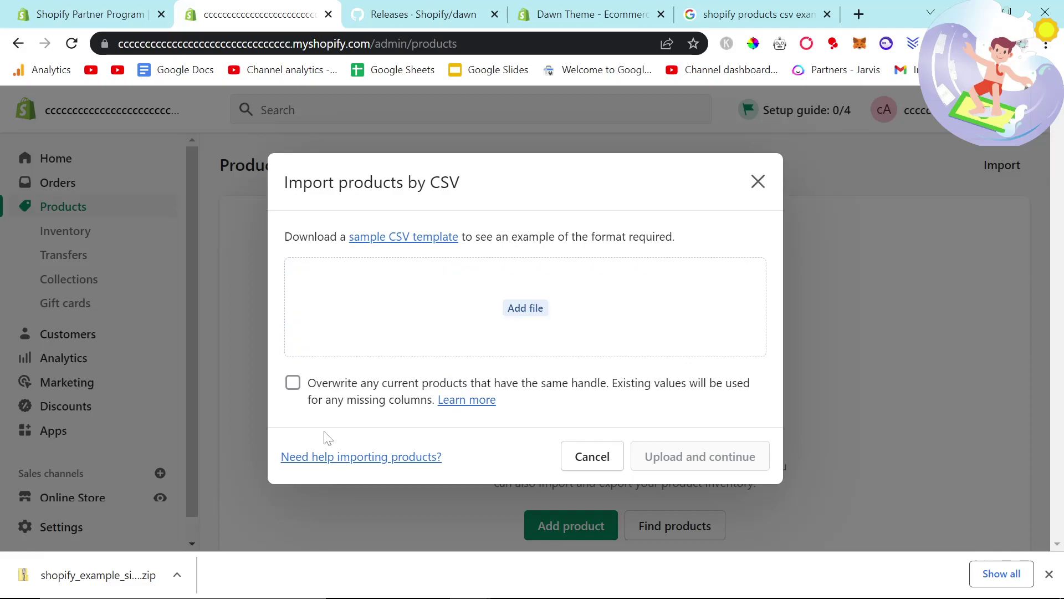
pyautogui.hotkey('alt', 'Tab')
pyautogui.click(349, 166)
pyautogui.moveTo(327, 108); pyautogui.dragTo(483, 292)
pyautogui.hotkey('alt', 'Tab')
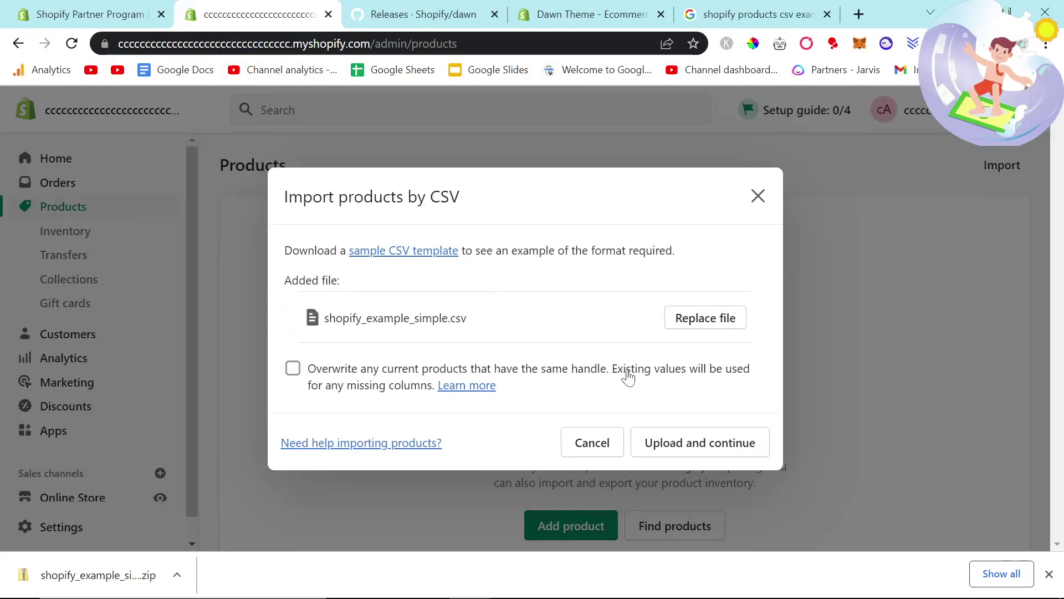
pyautogui.click(712, 441)
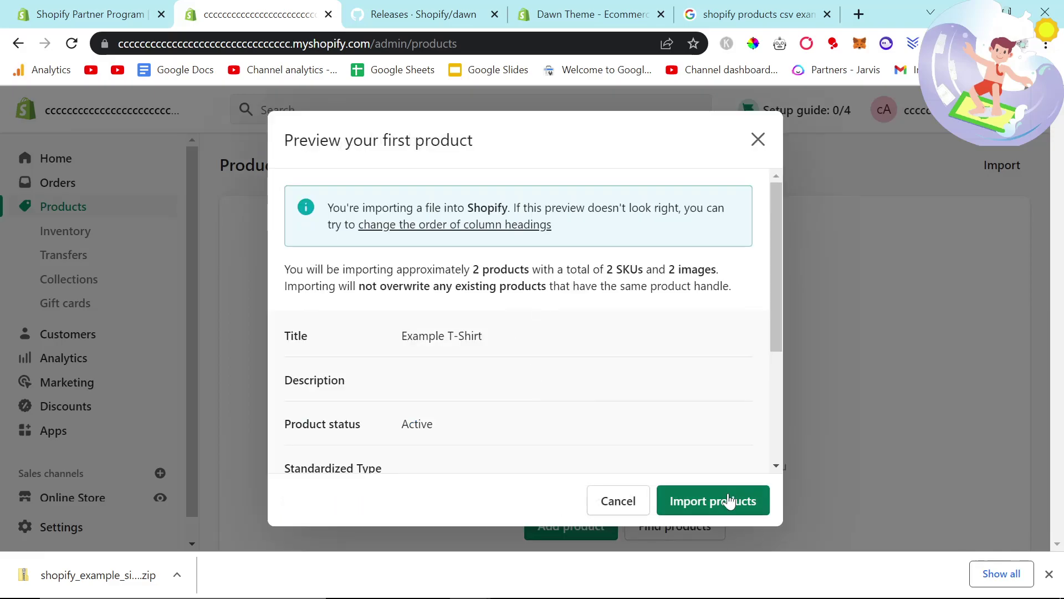
pyautogui.click(736, 501)
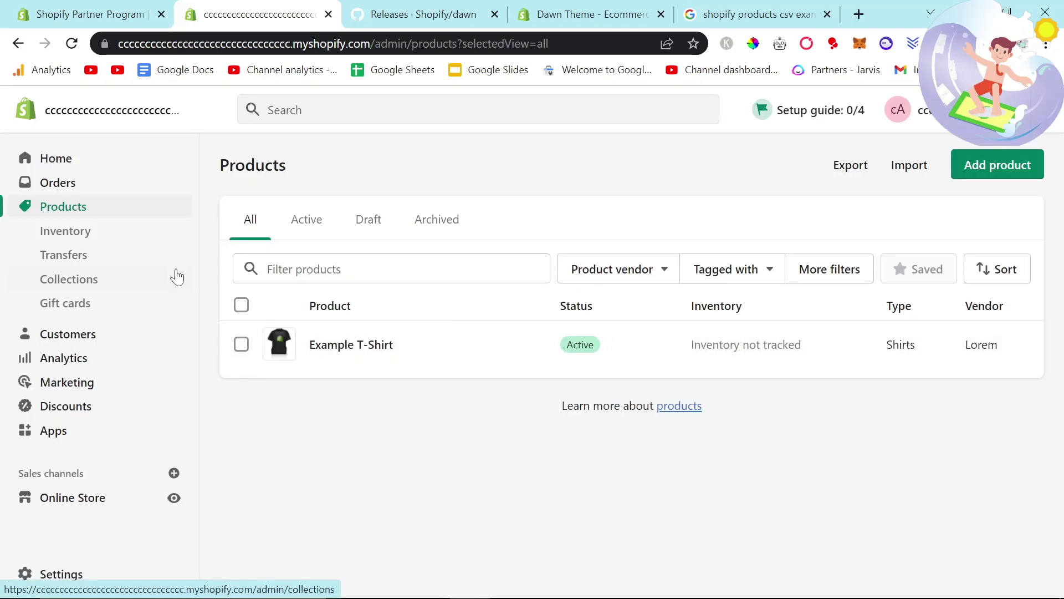
# Step: Go to Online Store Themes, enlarge the page, and open the Dawn 5.0.0 theme's Actions list
pyautogui.click(101, 501)
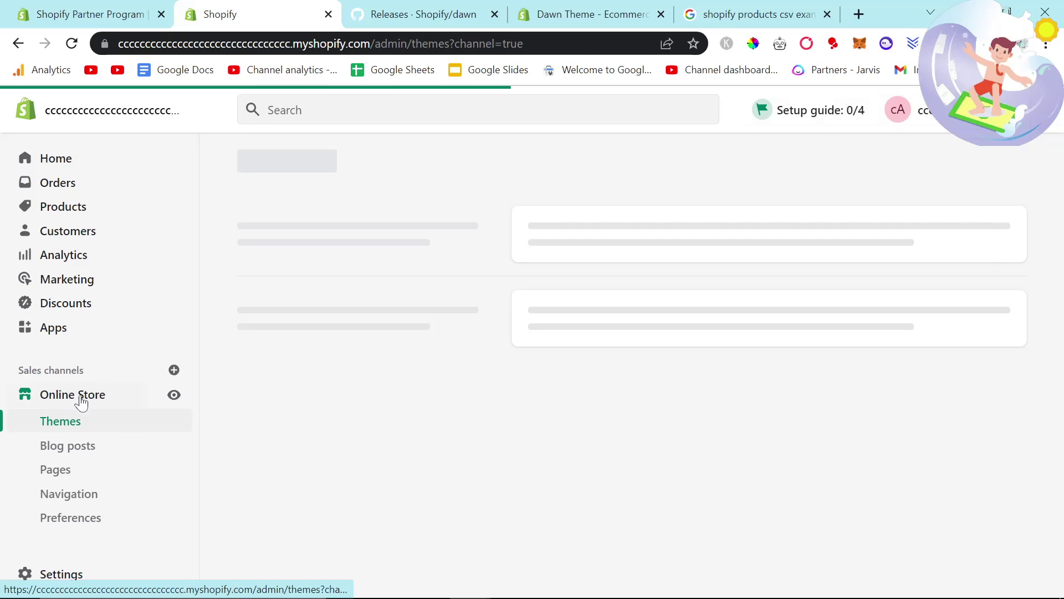
pyautogui.scroll(-2, 800, 468)
pyautogui.hotkey('ctrl', '+')
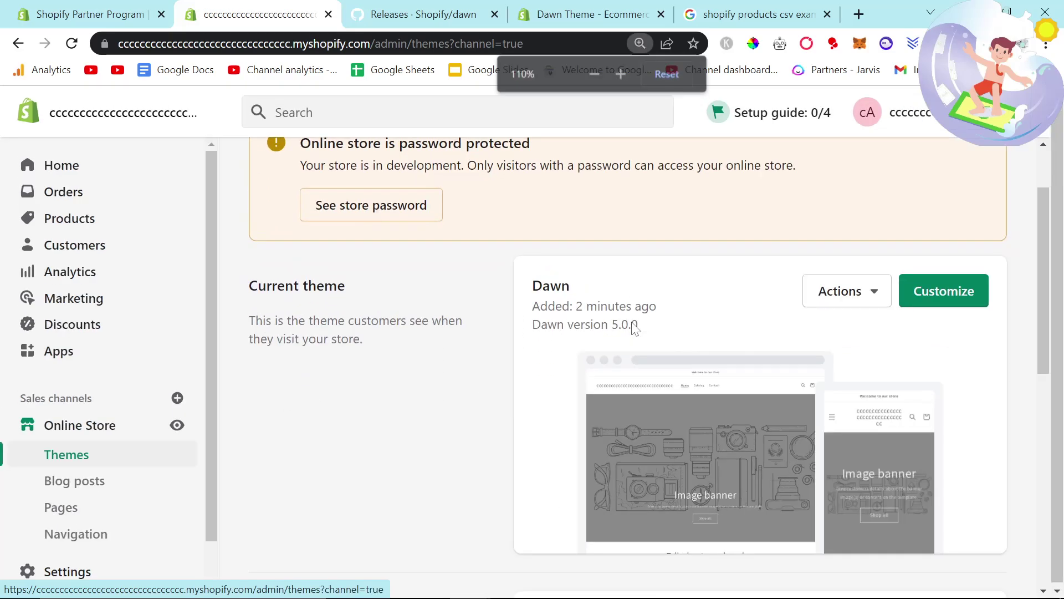
pyautogui.hotkey('ctrl', '+')
pyautogui.scroll(-4, 551, 336)
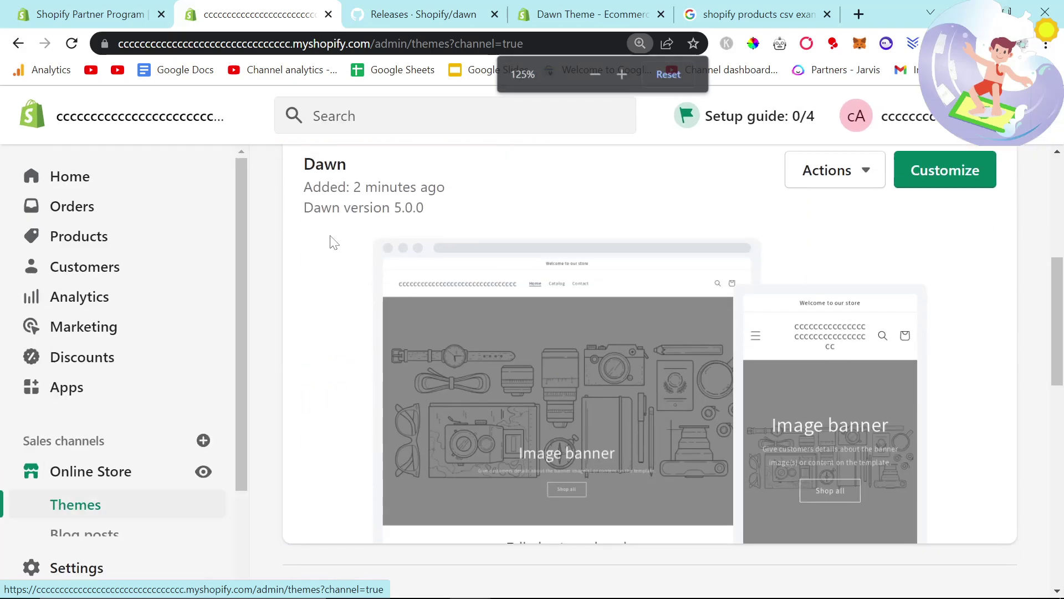
pyautogui.moveTo(301, 160); pyautogui.dragTo(517, 216)
pyautogui.scroll(4, 612, 399)
pyautogui.click(606, 411)
pyautogui.scroll(1, 606, 411)
pyautogui.scroll(-1, 606, 410)
pyautogui.click(853, 427)
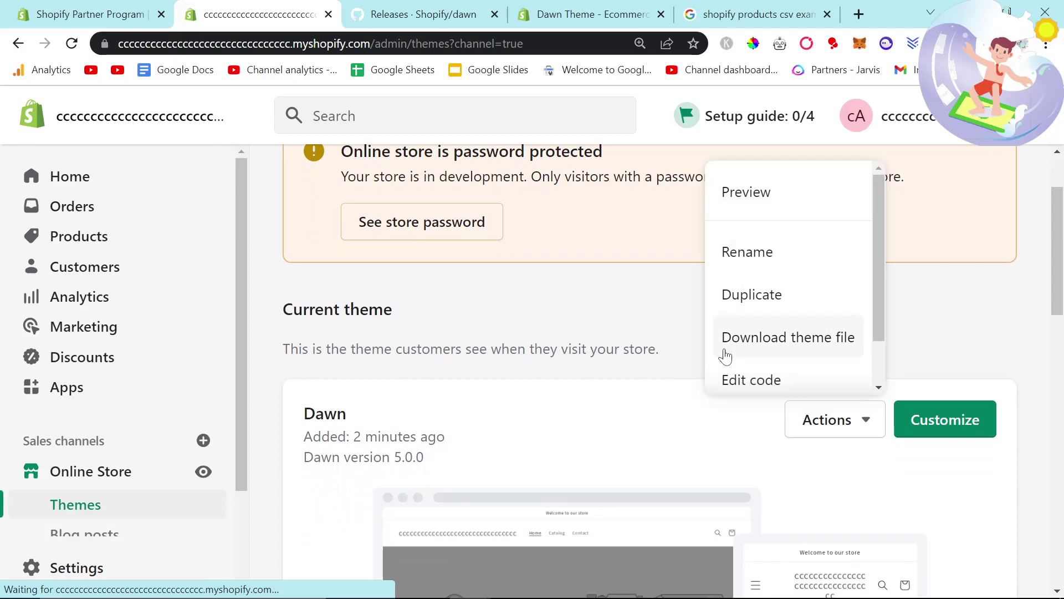
# Step: Open the Dawn theme editor, then load canva.com in a new tab
pyautogui.click(734, 388)
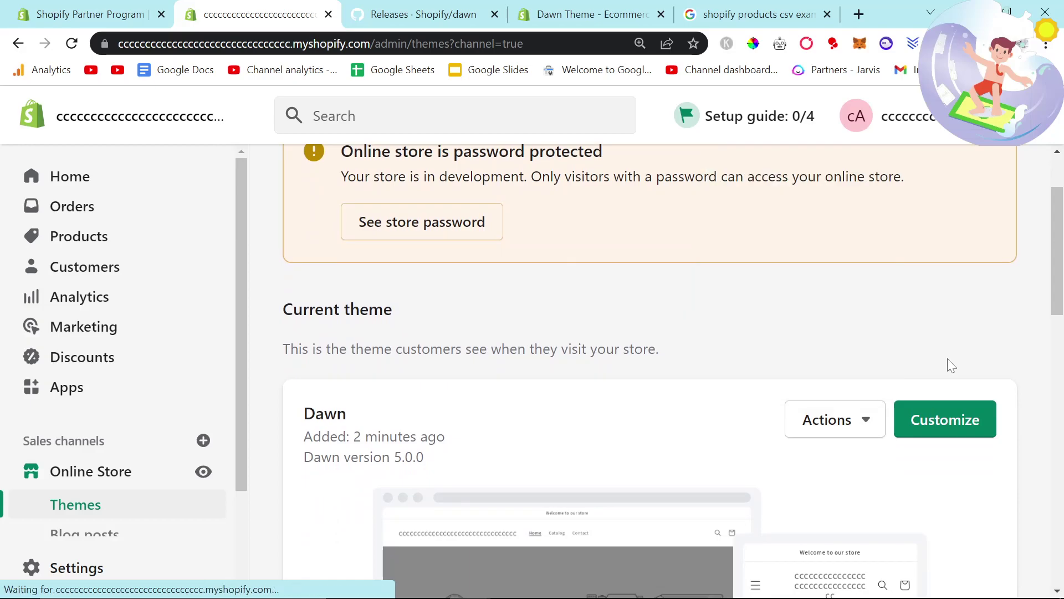
pyautogui.click(946, 421)
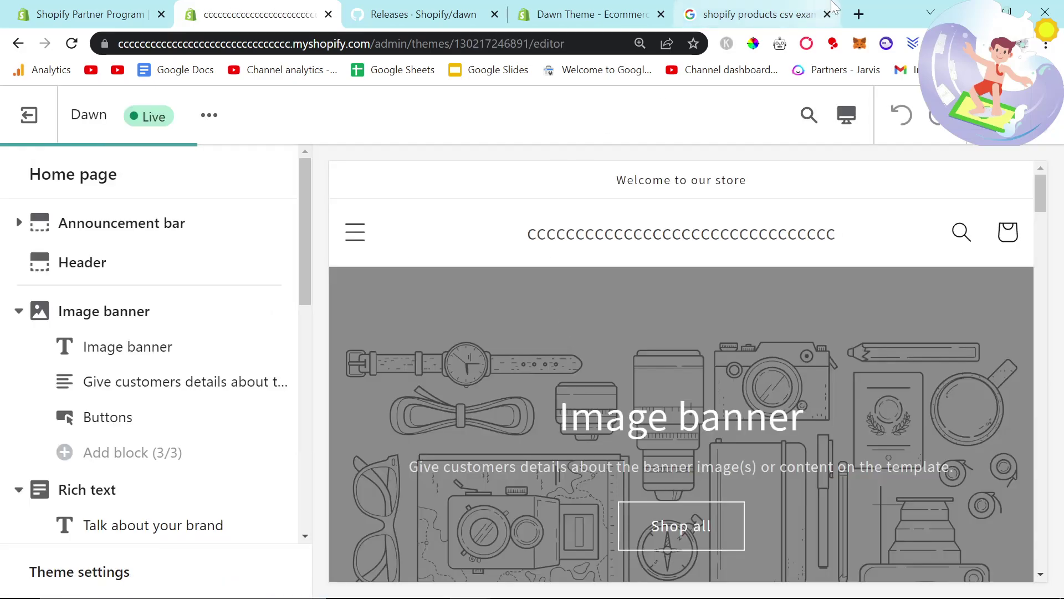
pyautogui.click(859, 14)
pyautogui.write('canv')
pyautogui.press('Return')
# Step: Move the Canva tab to third place, zoom out, and view Your projects
pyautogui.moveTo(798, 6); pyautogui.dragTo(355, 13)
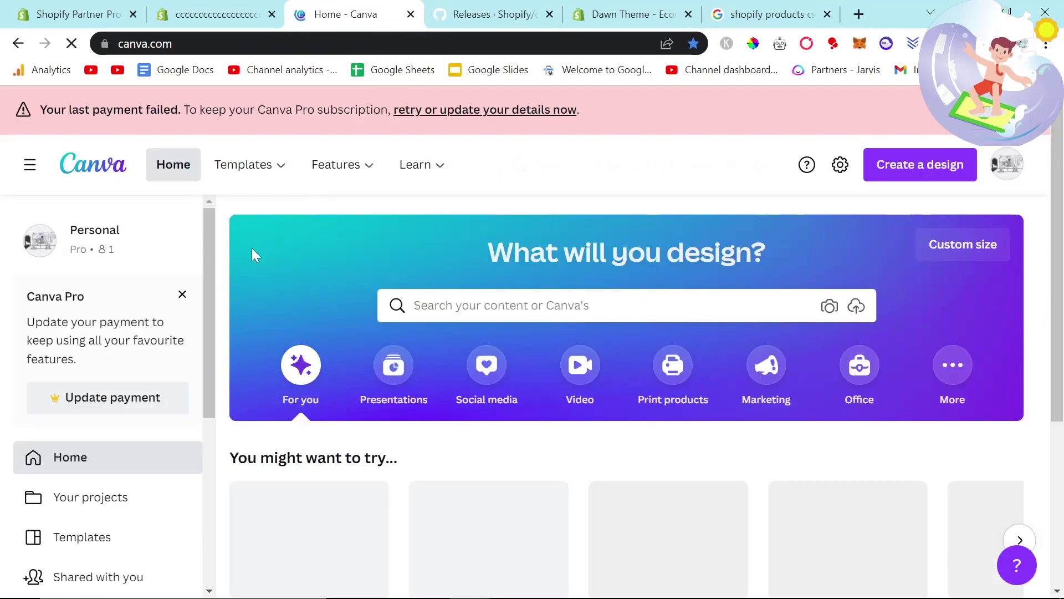
pyautogui.scroll(-4, 119, 429)
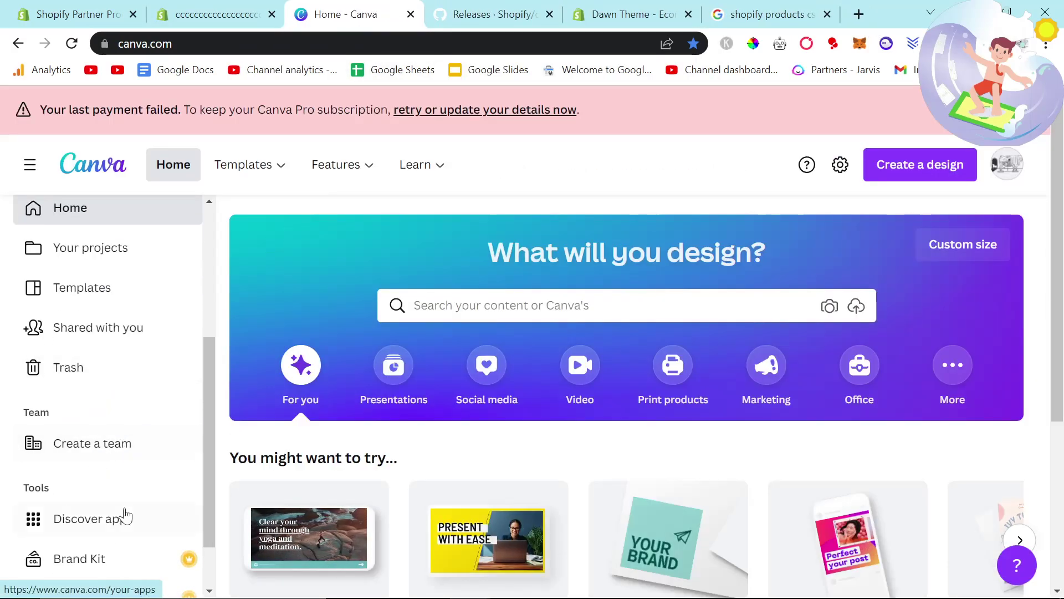
pyautogui.hotkey('ctrl', '-')
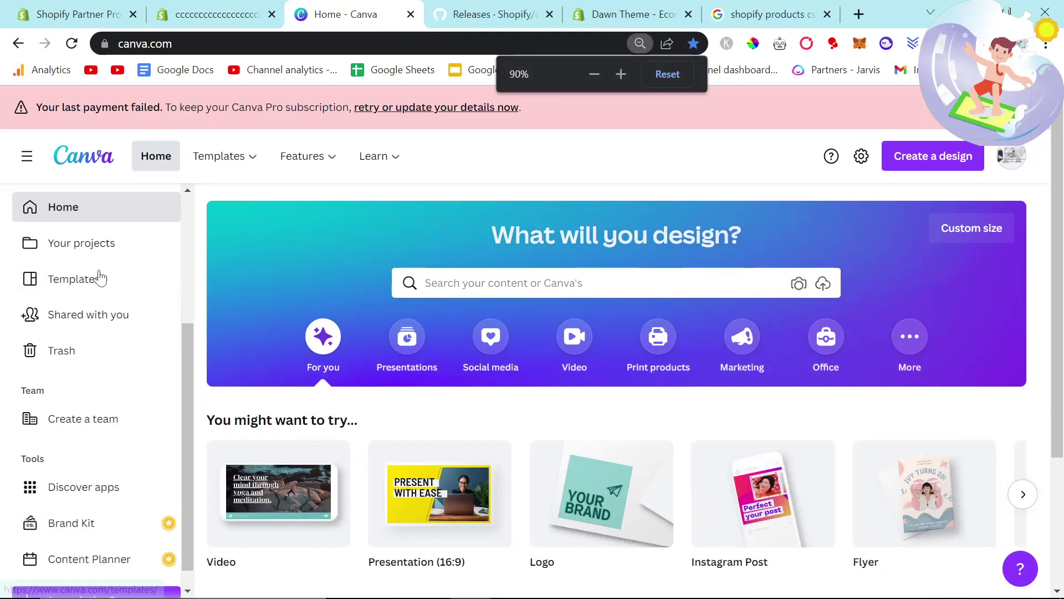
pyautogui.click(72, 242)
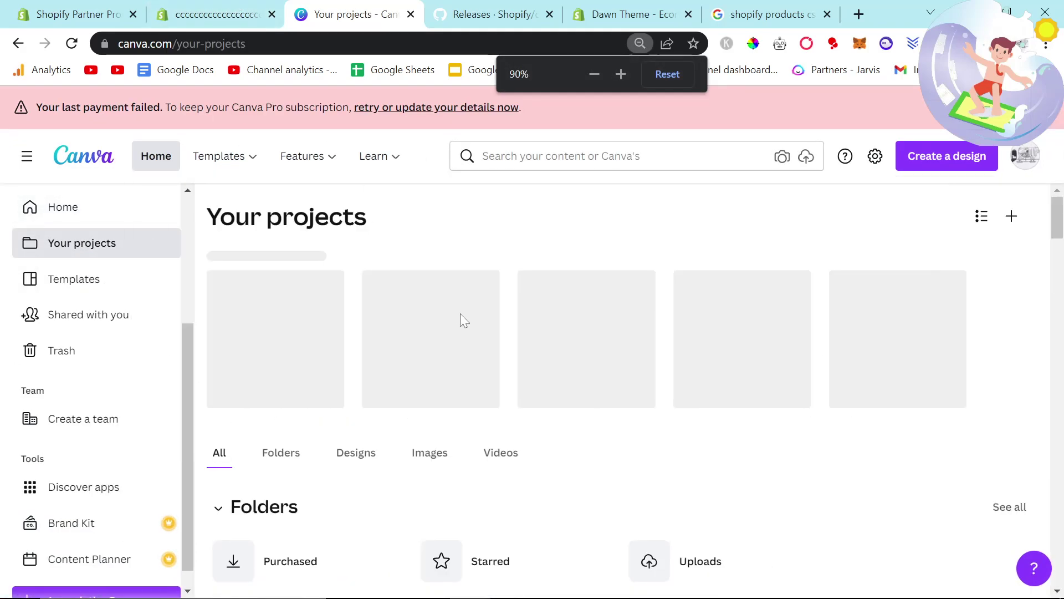
pyautogui.scroll(-2, 476, 320)
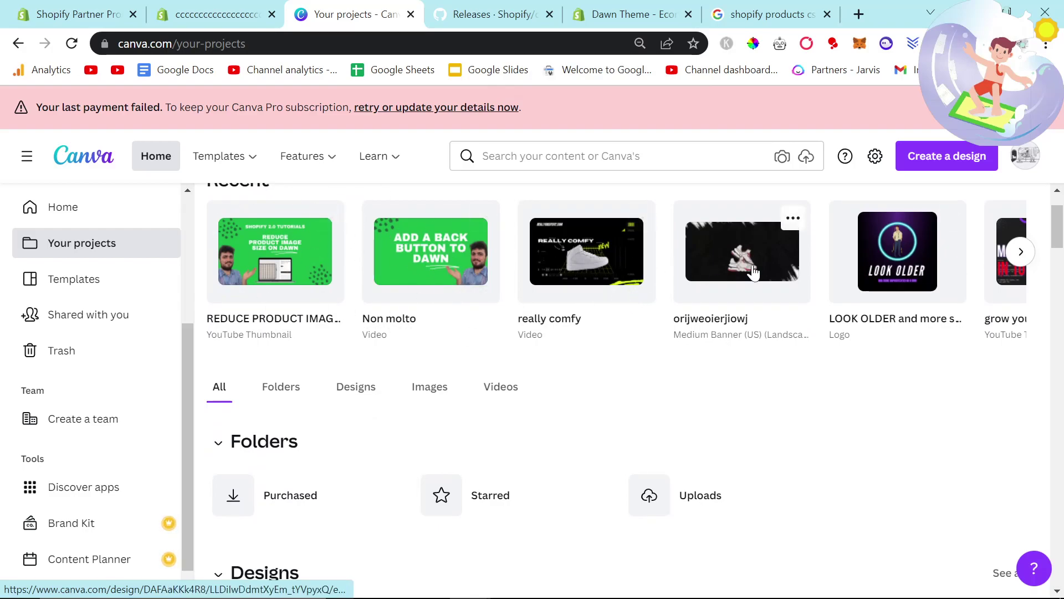
# Step: Download the orijweoierjiowj design as a 3456 × 1728 px PNG
pyautogui.click(798, 223)
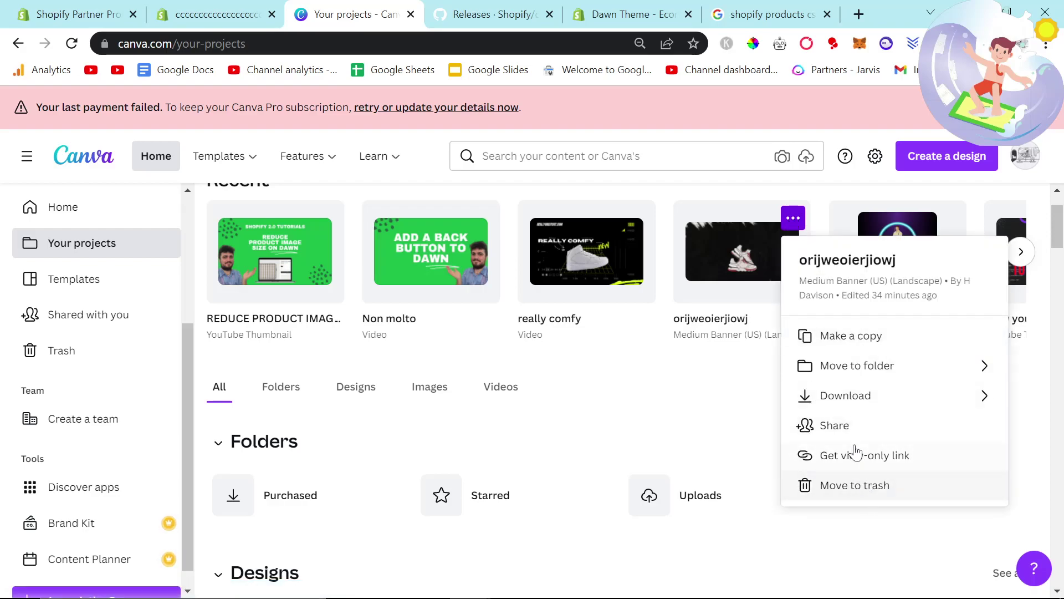
pyautogui.click(854, 396)
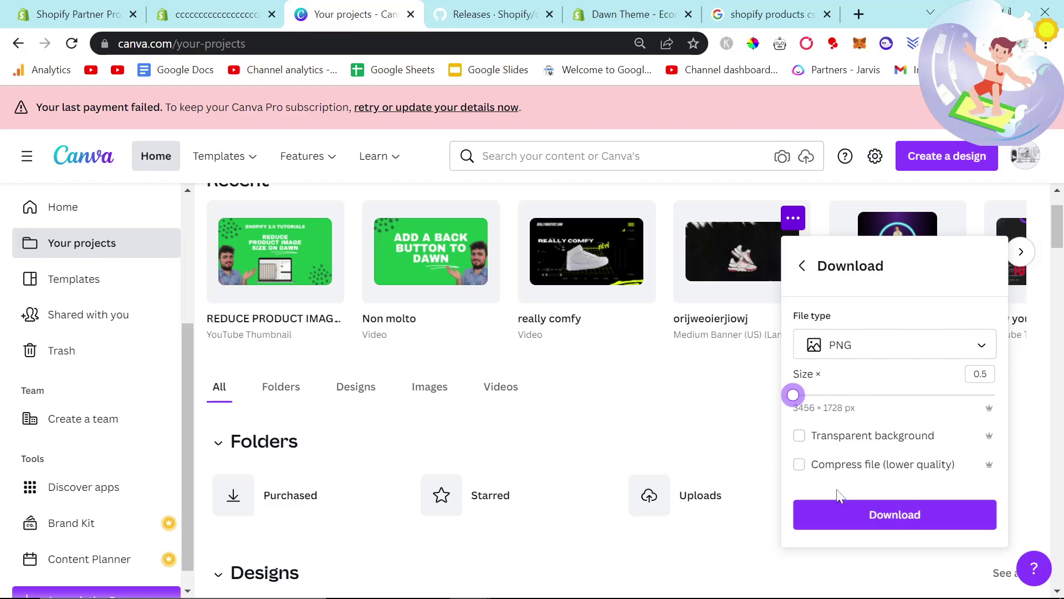
pyautogui.click(839, 507)
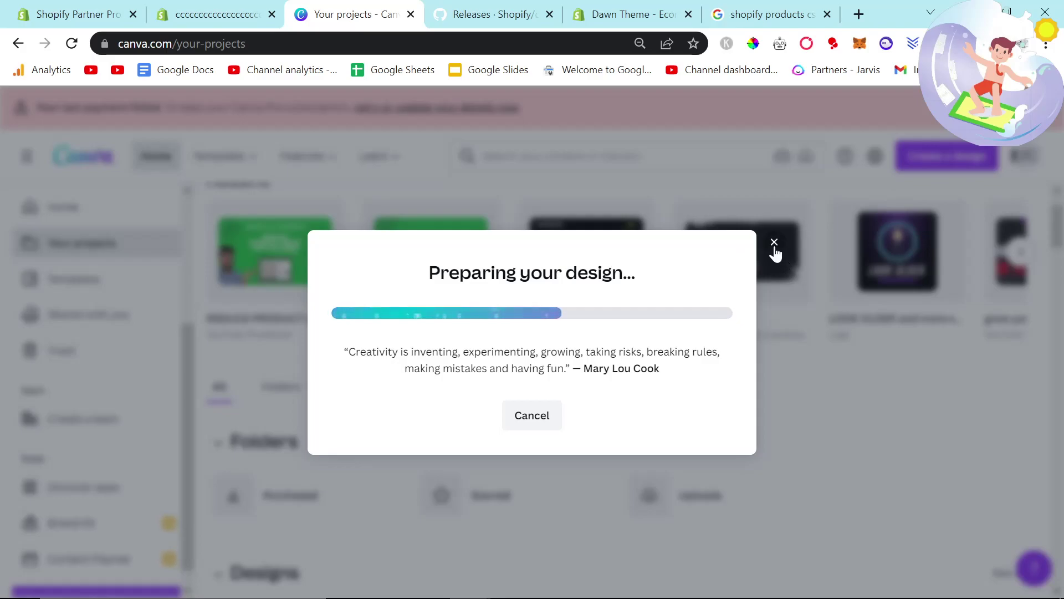
pyautogui.click(216, 14)
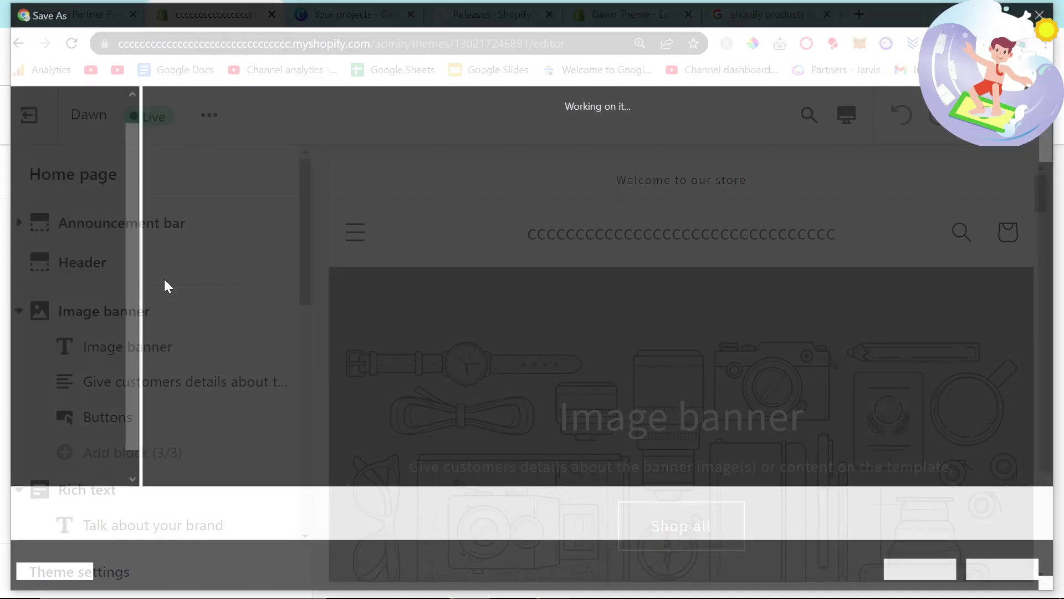
# Step: Save orijweoierjiowj.png, then open and close the Announcement bar settings in the theme editor
pyautogui.press('Return')
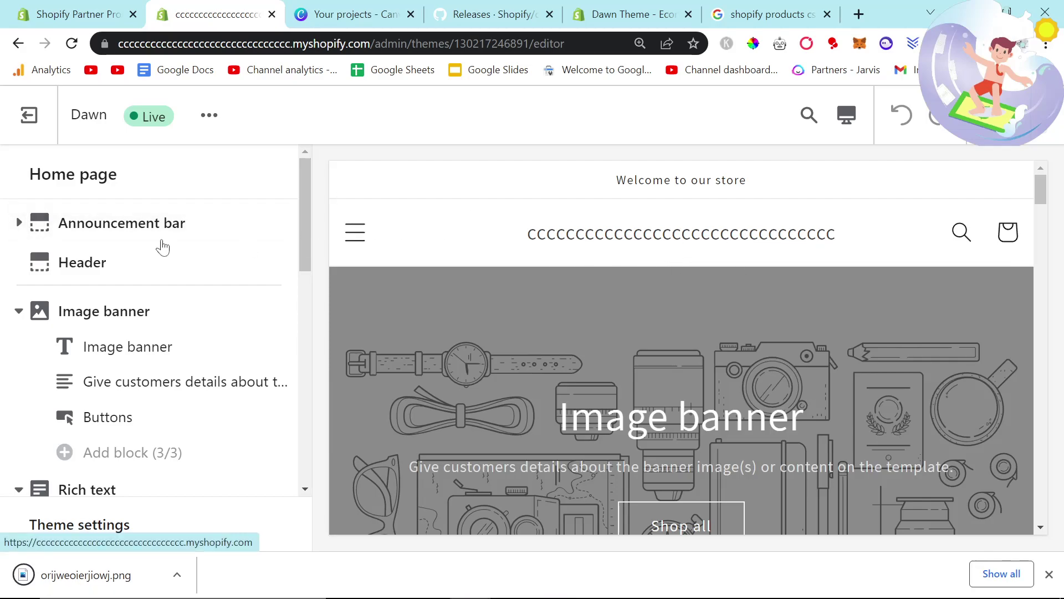
pyautogui.click(89, 224)
pyautogui.click(27, 172)
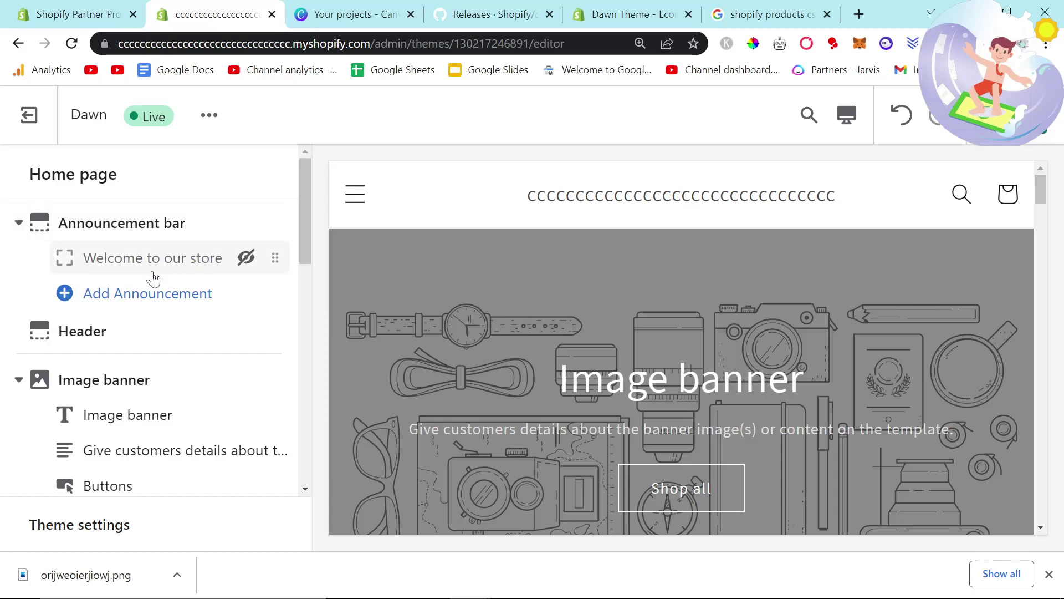
pyautogui.scroll(-2, 167, 327)
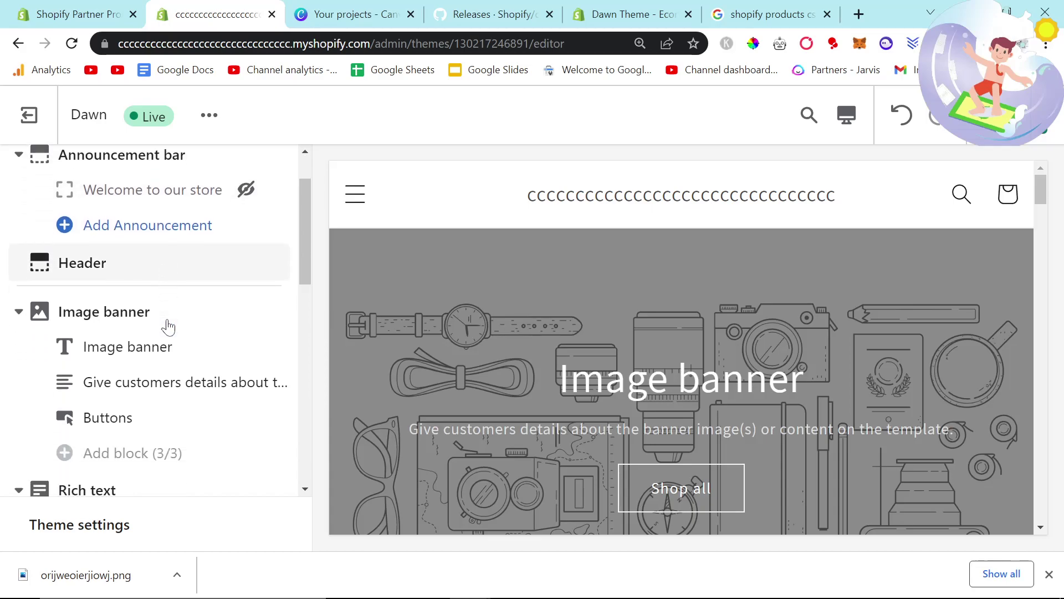
# Step: Change the image banner heading to 'Welcome'
pyautogui.click(140, 344)
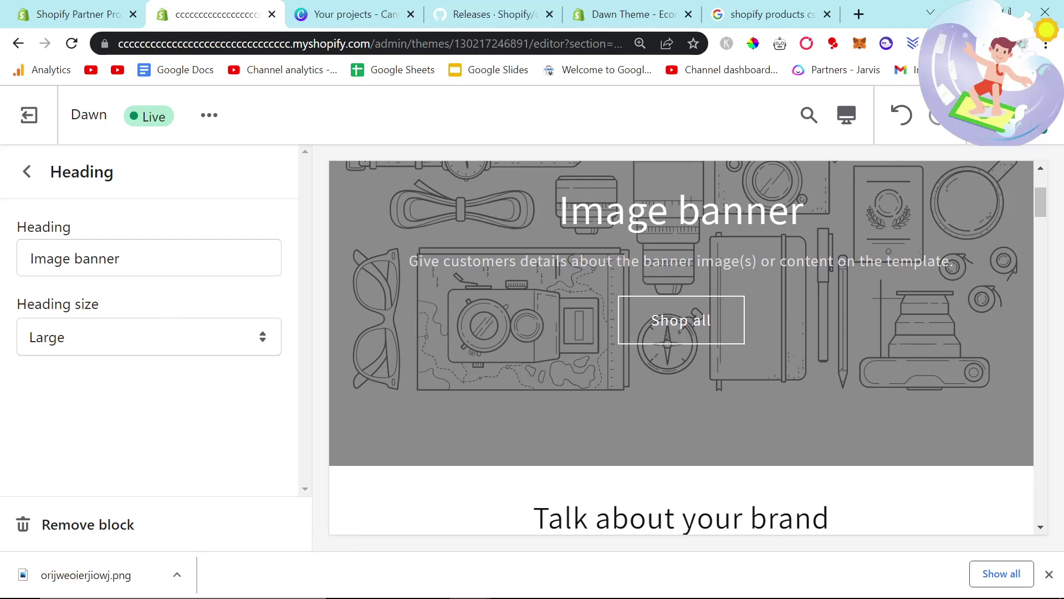
pyautogui.press('Tab')
pyautogui.write('Welcome to ')
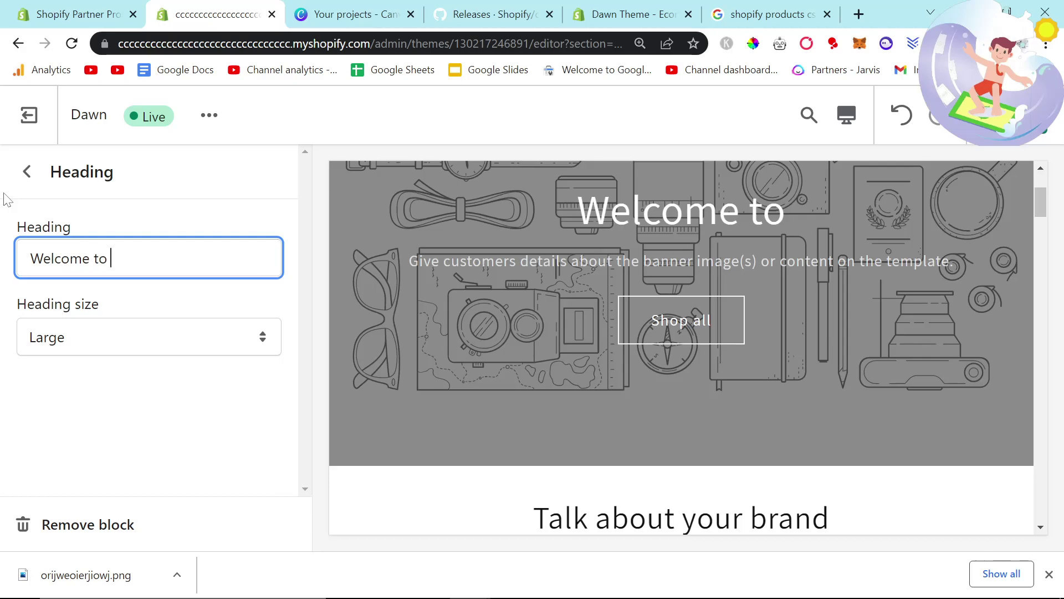
pyautogui.write('S')
pyautogui.press('BackSpace')
pyautogui.press('BackSpace')
pyautogui.press('BackSpace')
pyautogui.press('BackSpace')
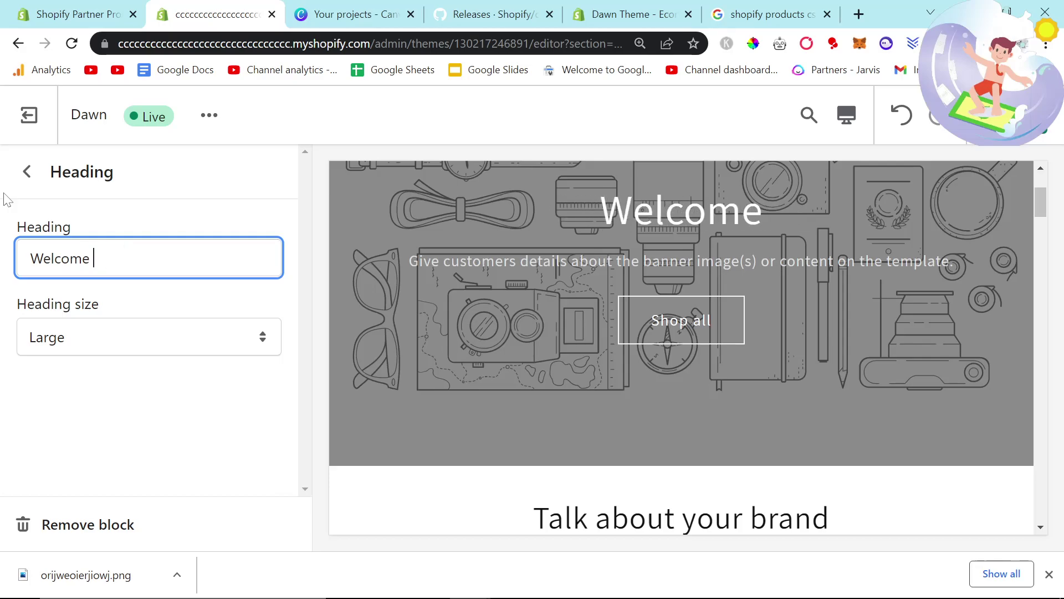
# Step: Replace the banner description with 'To SneakerHeads - A place for the sneaker connieusseur'
pyautogui.click(27, 171)
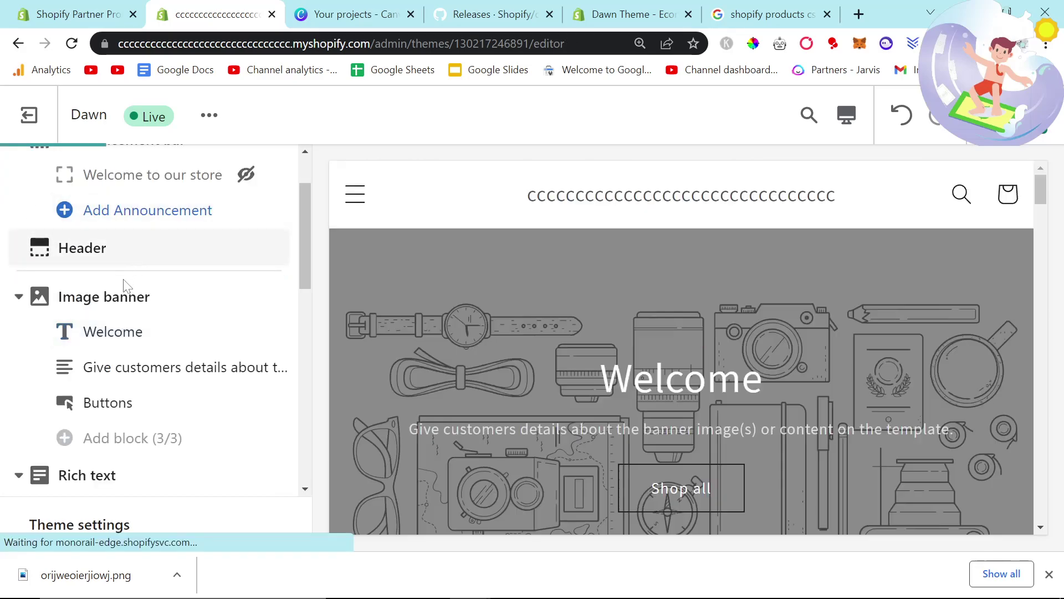
pyautogui.click(111, 371)
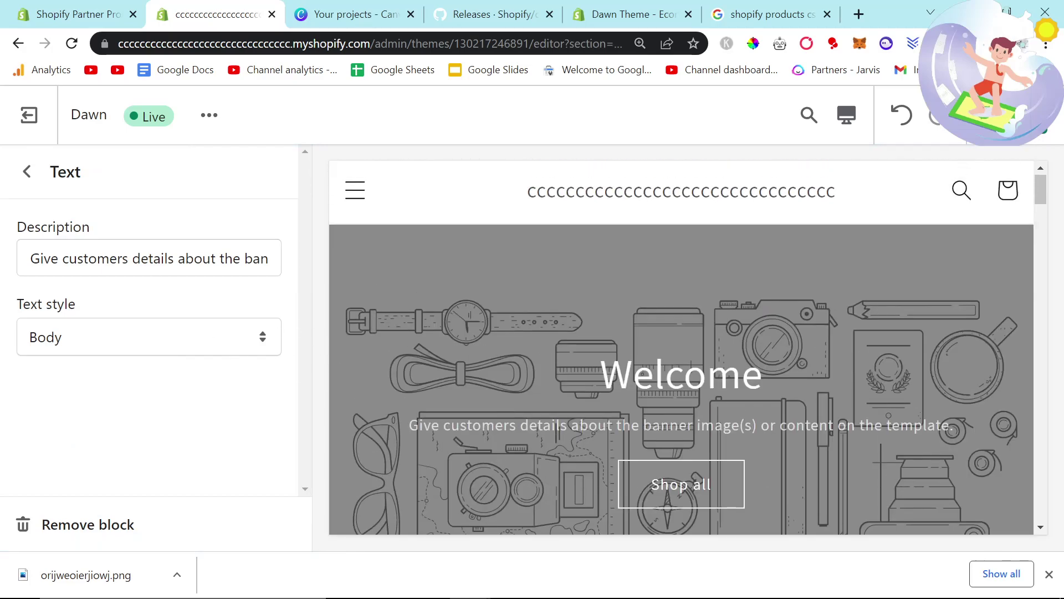
pyautogui.tripleClick(133, 258)
pyautogui.write('To SneakerHe')
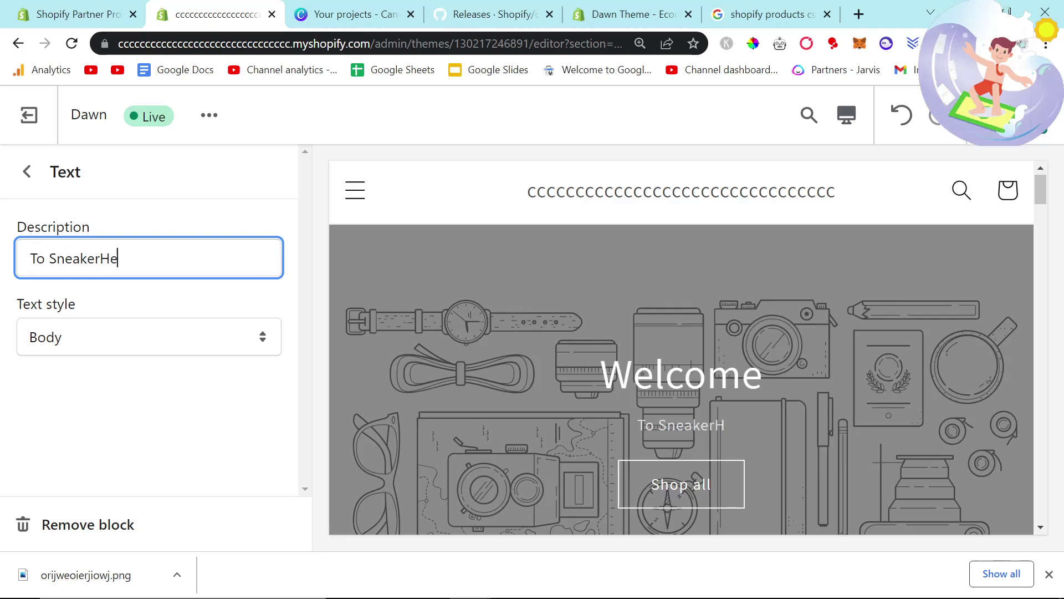
pyautogui.write('adcs')
pyautogui.press('BackSpace')
pyautogui.press('BackSpace')
pyautogui.write('s - A place for the ')
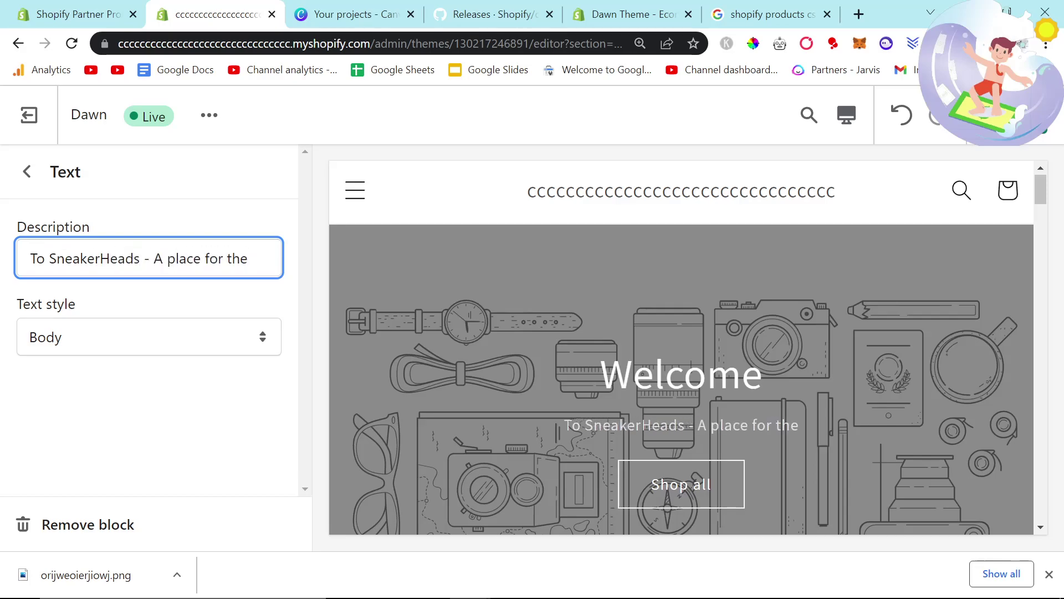
pyautogui.write('sneaker')
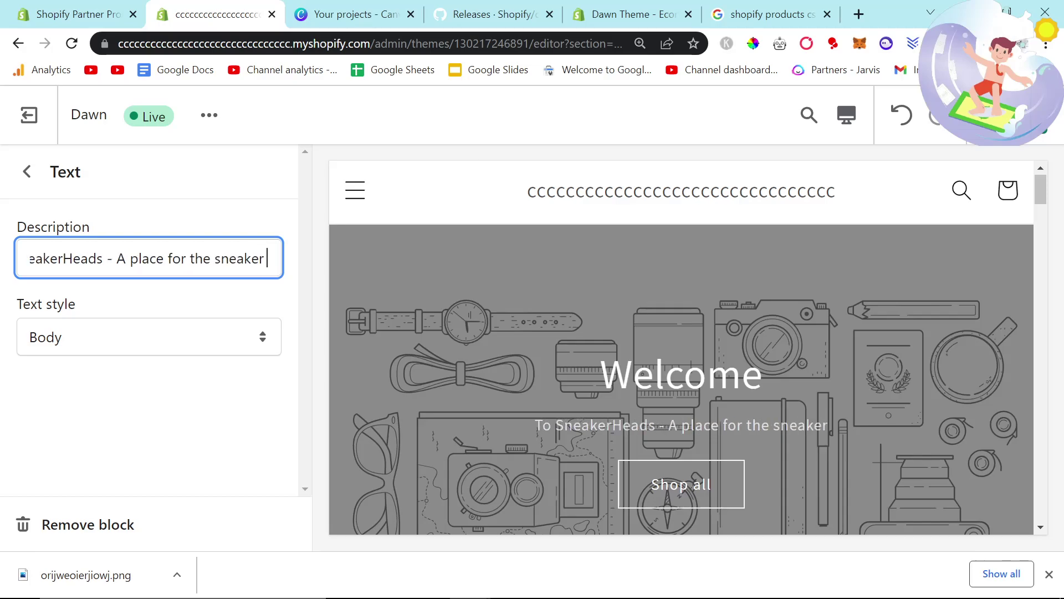
pyautogui.write(' conn')
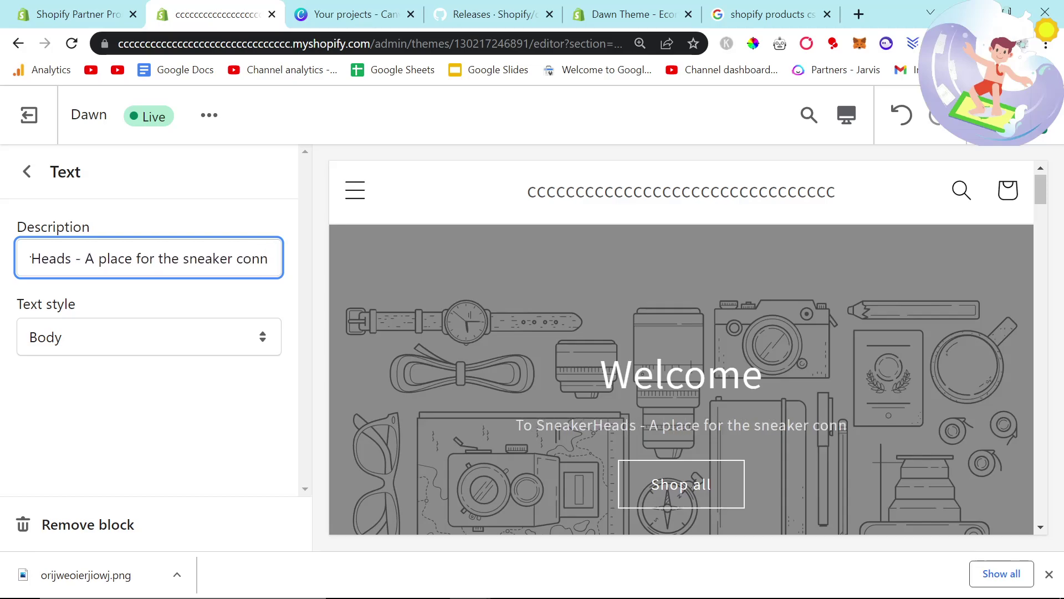
pyautogui.write('ie')
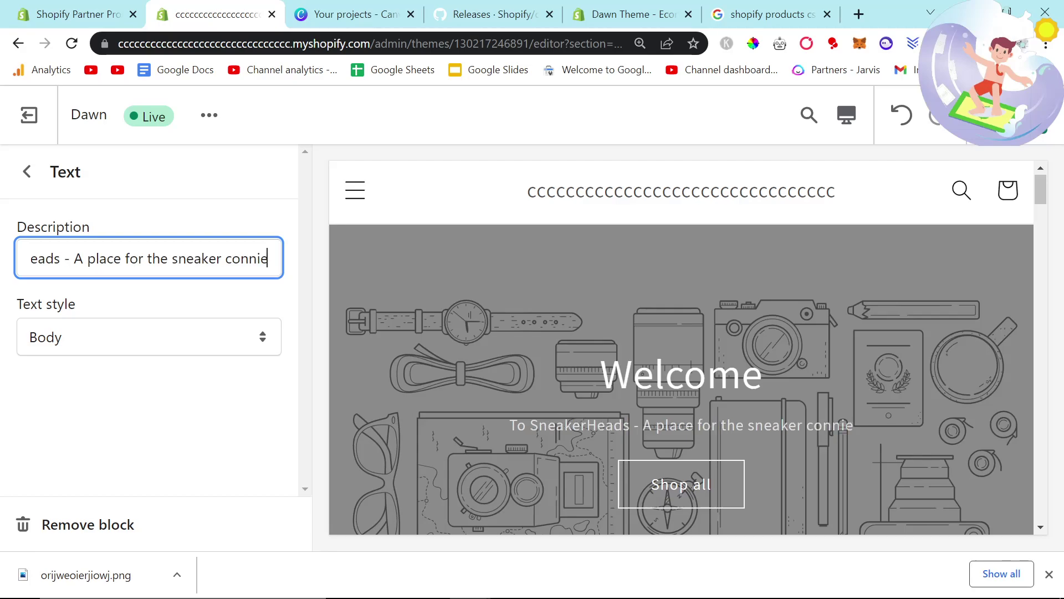
pyautogui.write('usseur')
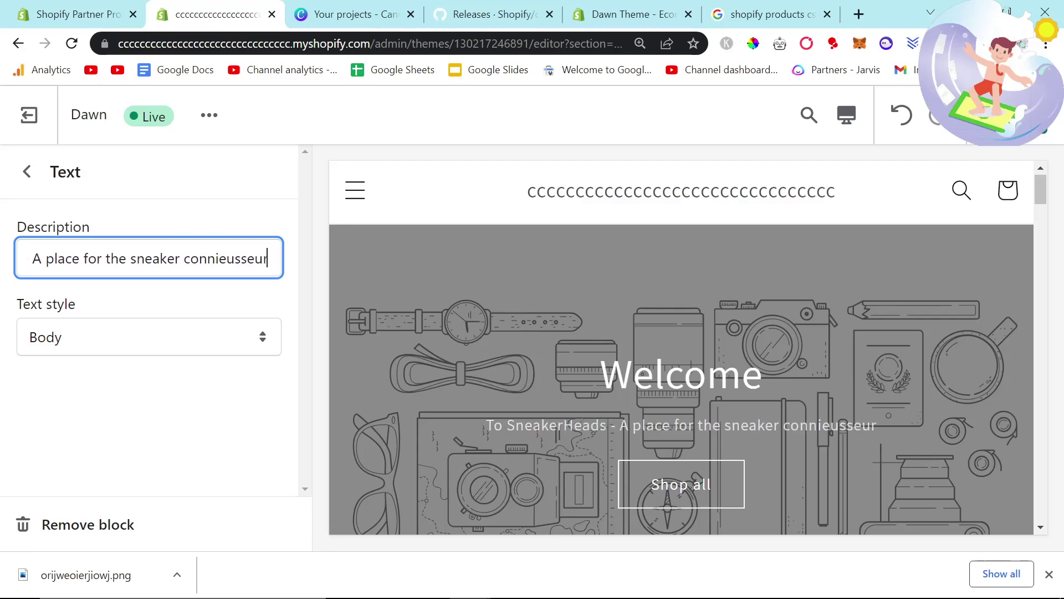
# Step: Look up the correct spelling 'connoisseur' with a web search
pyautogui.doubleClick(226, 258)
pyautogui.hotkey('ctrl', 'c')
pyautogui.click(858, 14)
pyautogui.hotkey('ctrl', 'v')
pyautogui.press('Return')
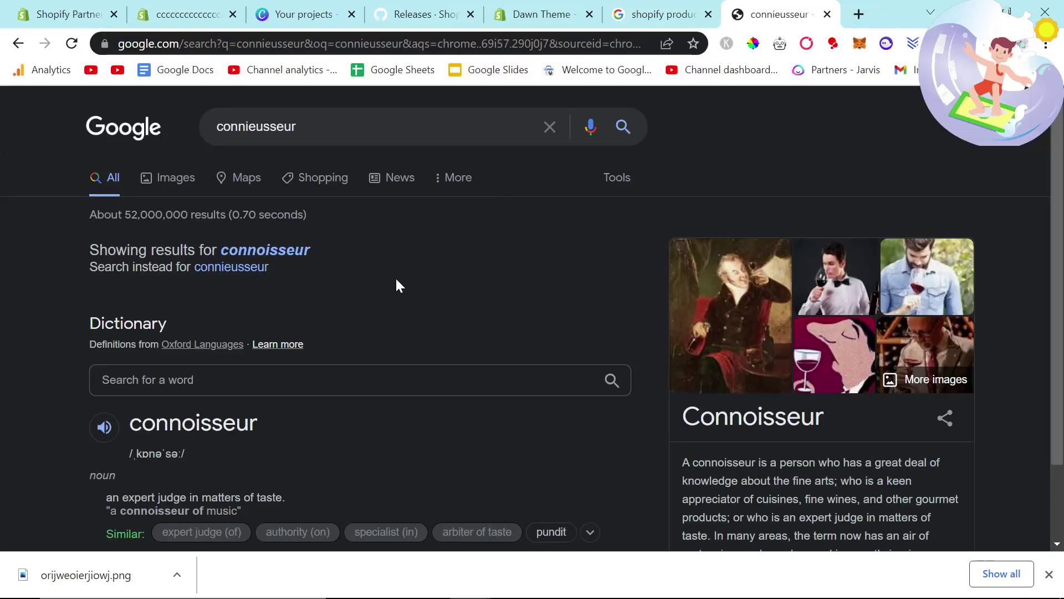
pyautogui.doubleClick(266, 250)
# Step: Replace the misspelled 'connieusseur' in the description with 'connoisseur'
pyautogui.click(183, 13)
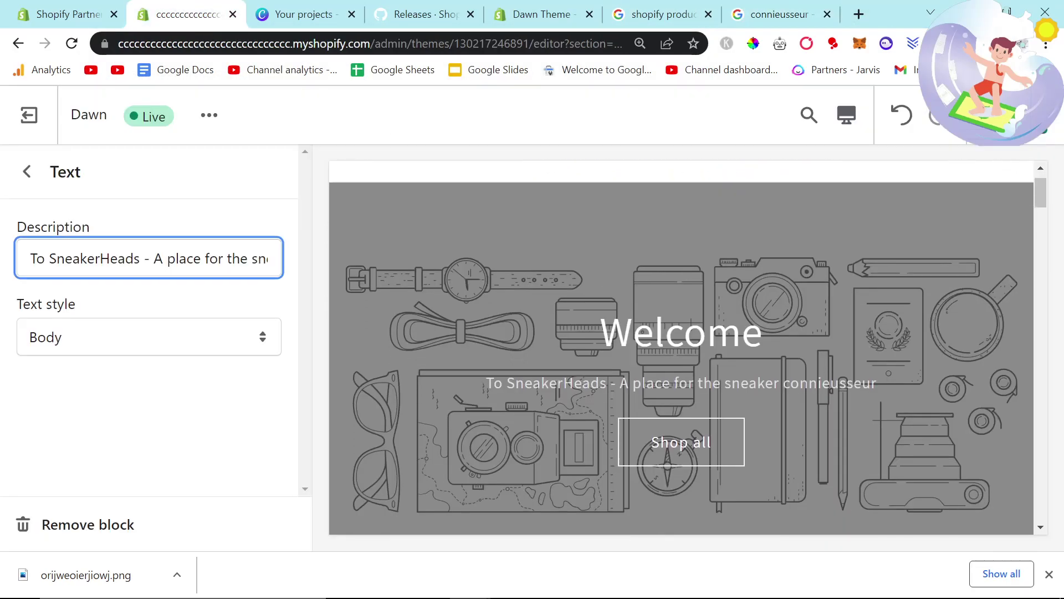
pyautogui.moveTo(223, 258); pyautogui.dragTo(537, 249)
pyautogui.press('Right')
pyautogui.hotkey('shift', 'Left')
pyautogui.hotkey('shift', 'Left')
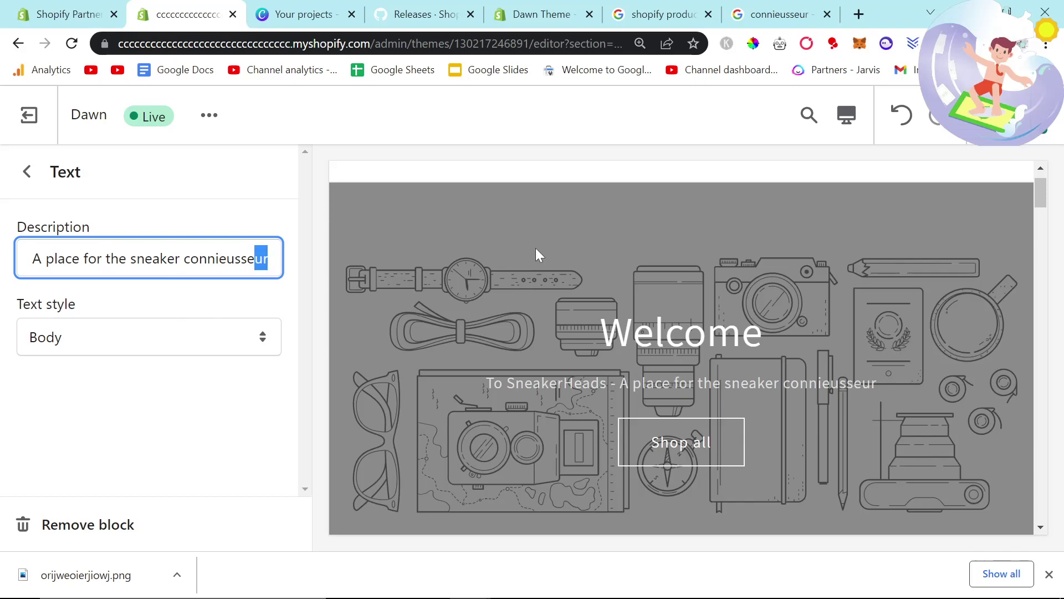
pyautogui.hotkey('shift', 'Left')
pyautogui.hotkey('shift', 'Left')
pyautogui.hotkey('shift', 'Left')
pyautogui.hotkey('shift', 'Left')
pyautogui.hotkey('shift', 'Left')
pyautogui.hotkey('shift', 'Left')
pyautogui.hotkey('shift', 'Left')
pyautogui.hotkey('shift', 'Left')
pyautogui.hotkey('shift', 'Left')
pyautogui.hotkey('ctrl', 'v')
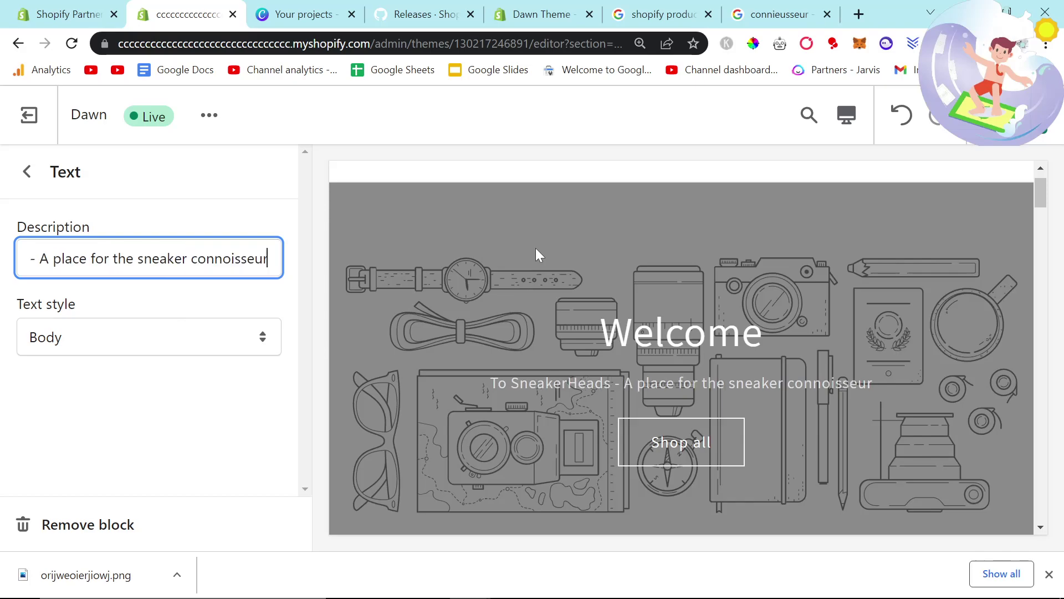
pyautogui.click(26, 171)
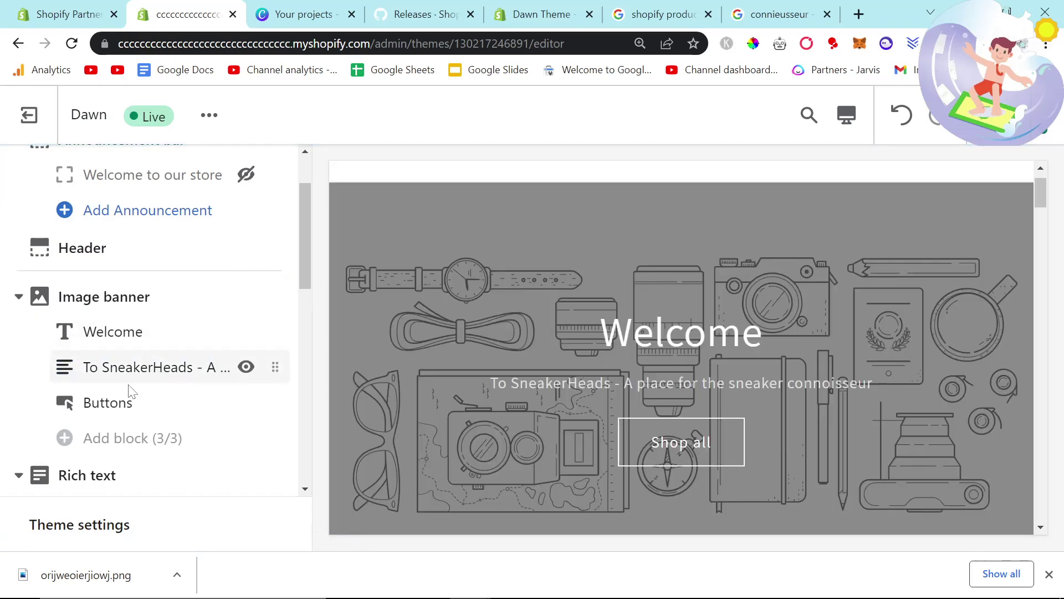
# Step: Relabel the banner's first button from 'Shop all' to 'SHOP OUR ESSENTIAL COLLECTION'
pyautogui.click(123, 404)
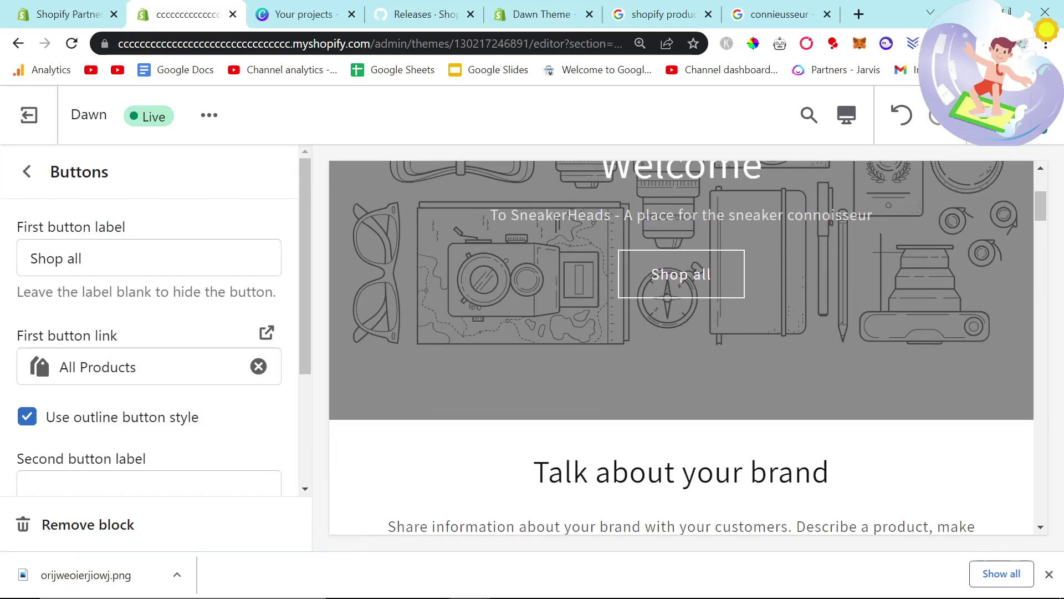
pyautogui.moveTo(83, 259); pyautogui.dragTo(2, 253)
pyautogui.write('SHOP OUR ESSENTIAL')
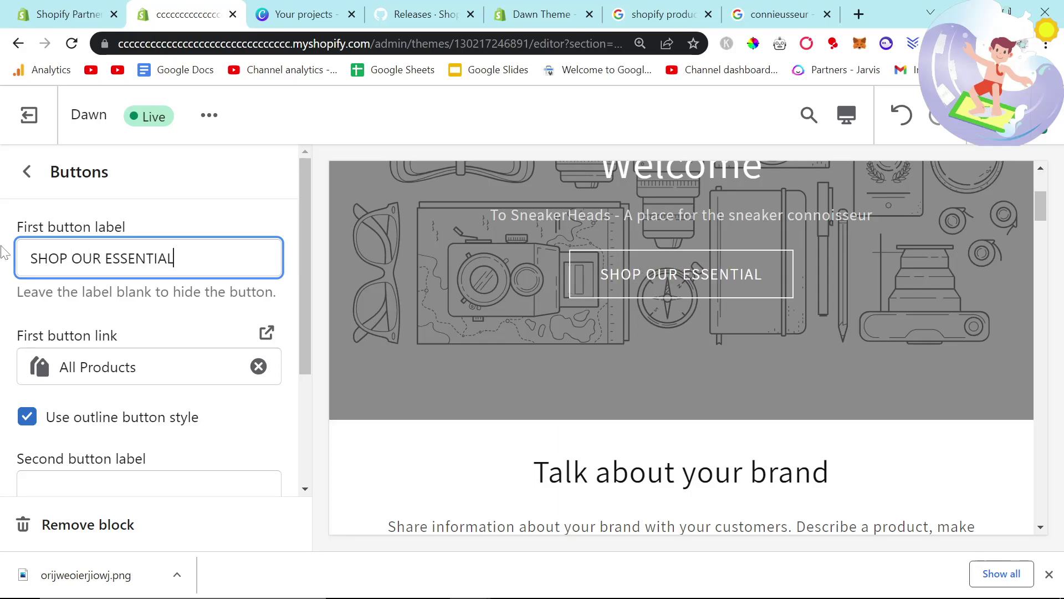
pyautogui.write(' COLLECTION')
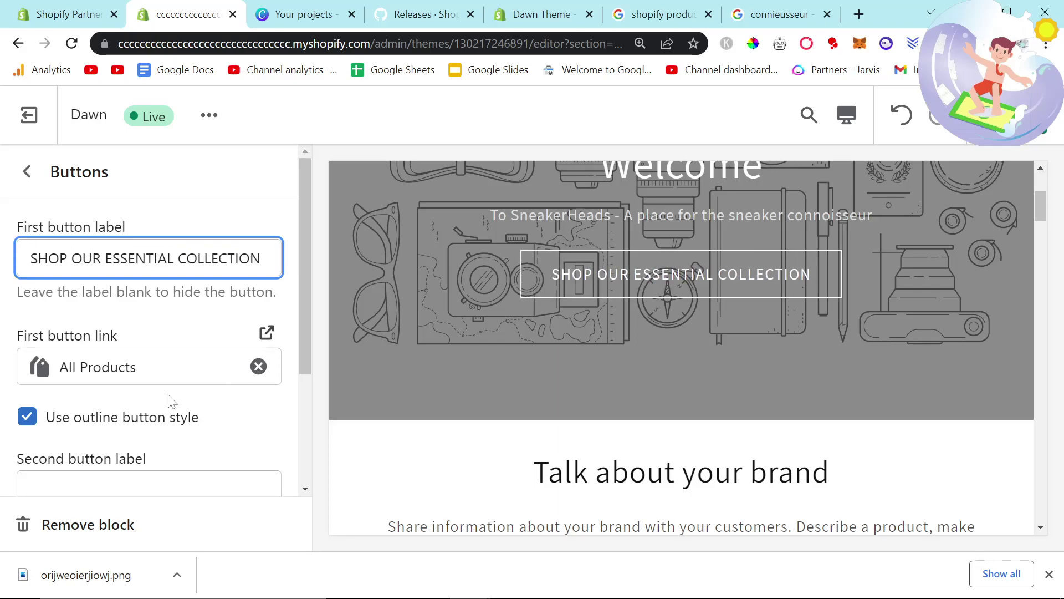
pyautogui.click(26, 171)
pyautogui.scroll(2, 107, 315)
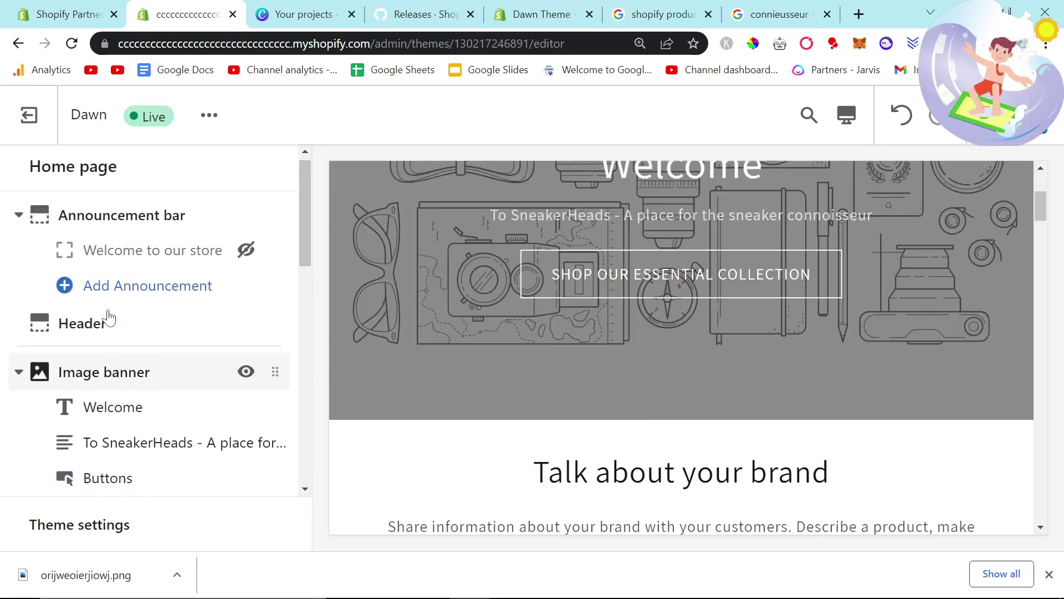
pyautogui.scroll(-1, 129, 336)
pyautogui.scroll(-2, 129, 336)
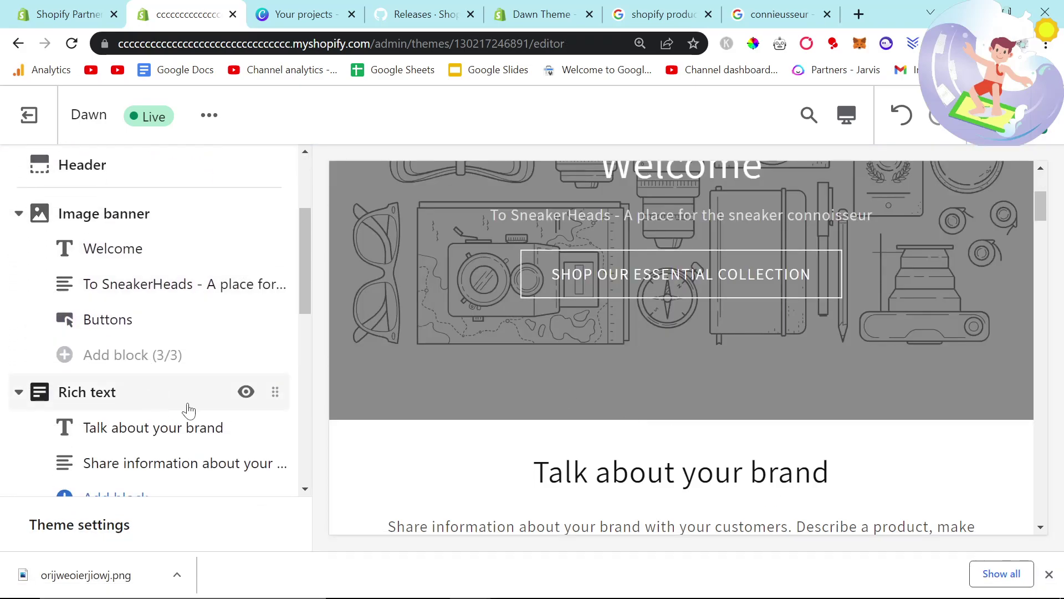
# Step: Upload the downloaded sneaker PNG into the library for the banner's second image
pyautogui.scroll(3, 191, 411)
pyautogui.click(108, 380)
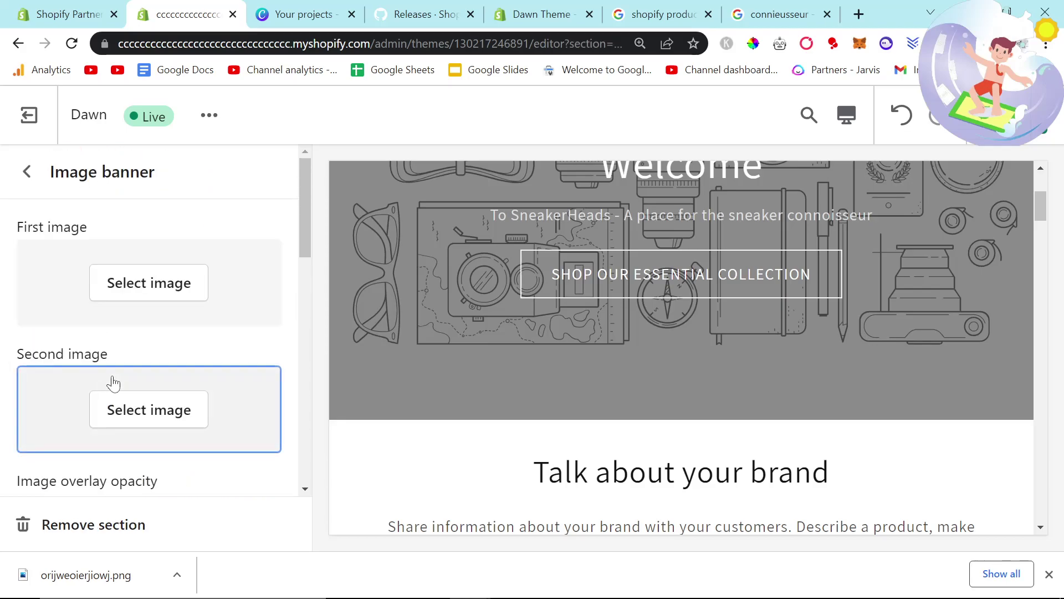
pyautogui.click(175, 409)
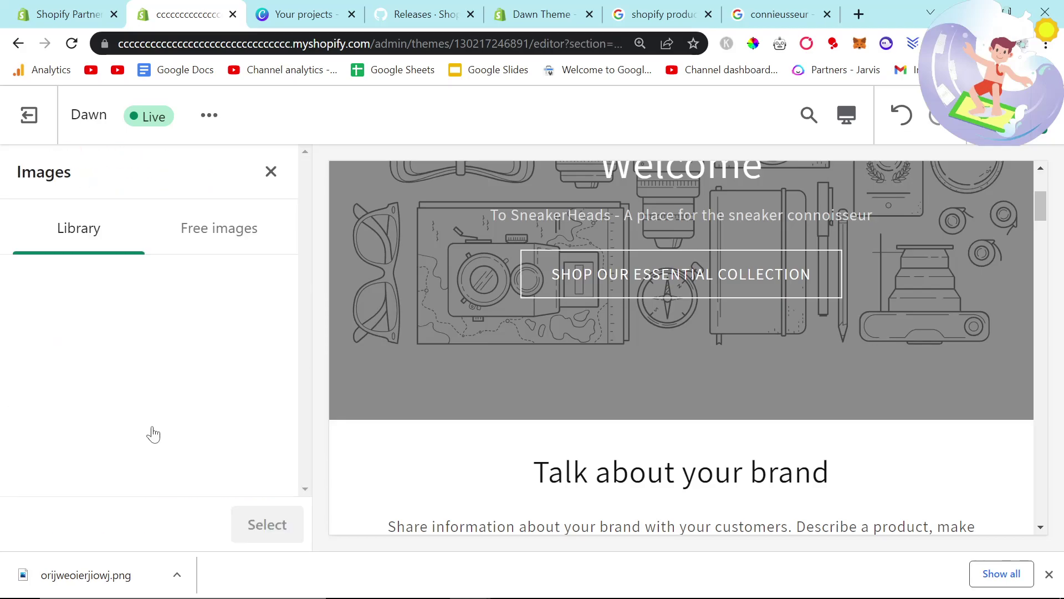
pyautogui.moveTo(89, 574); pyautogui.dragTo(216, 379)
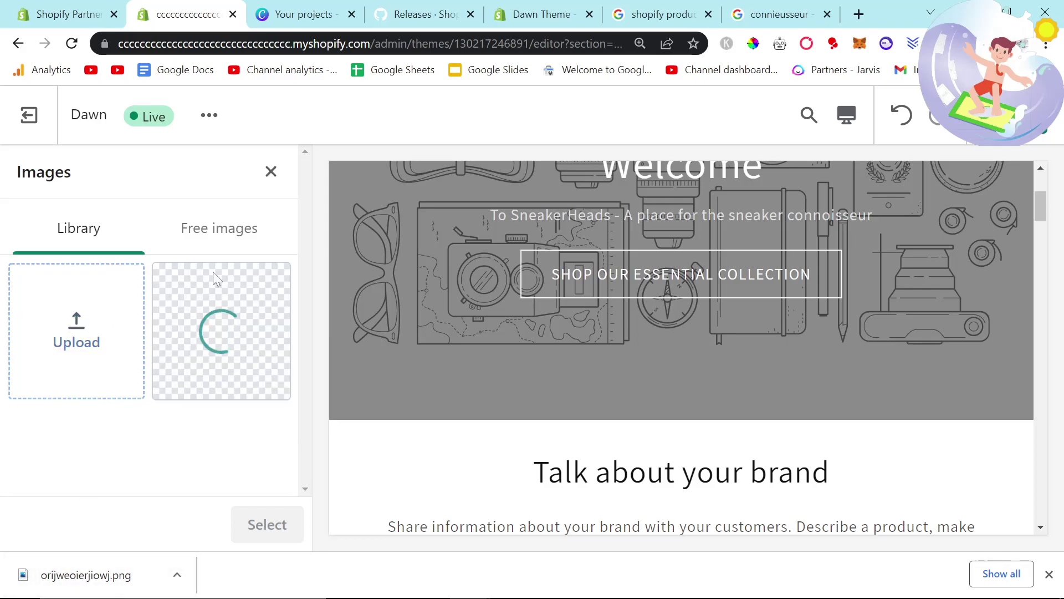
# Step: Open the saved sneaker banner design in Canva
pyautogui.click(304, 14)
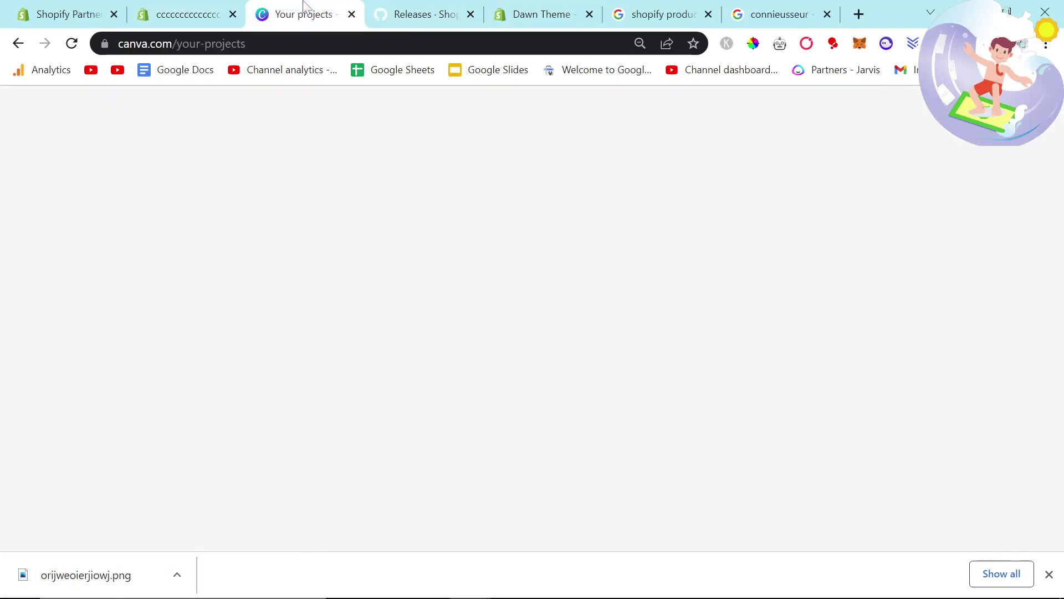
pyautogui.click(772, 206)
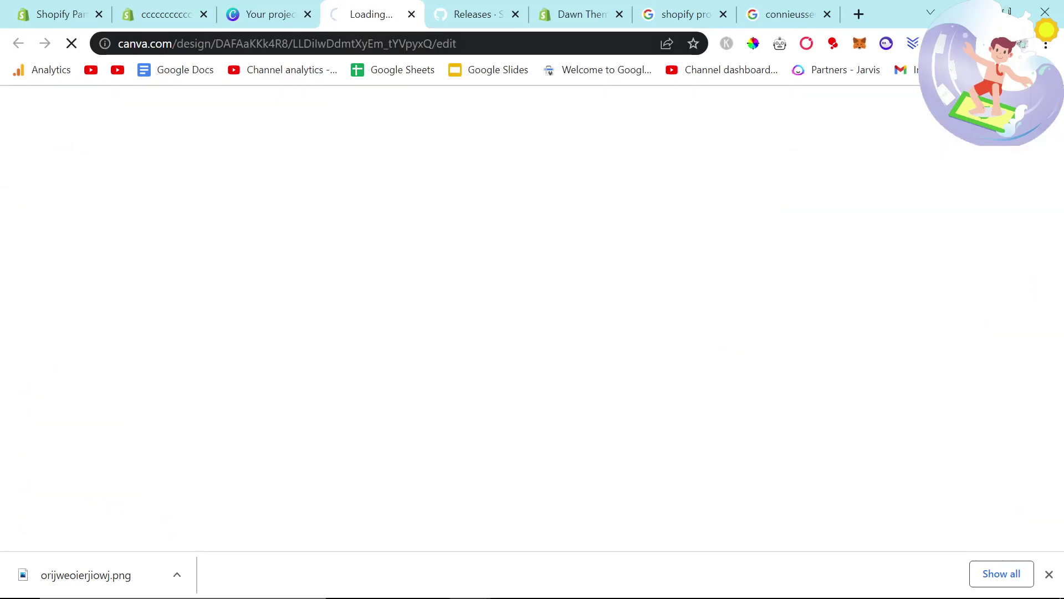
pyautogui.click(284, 6)
pyautogui.click(352, 8)
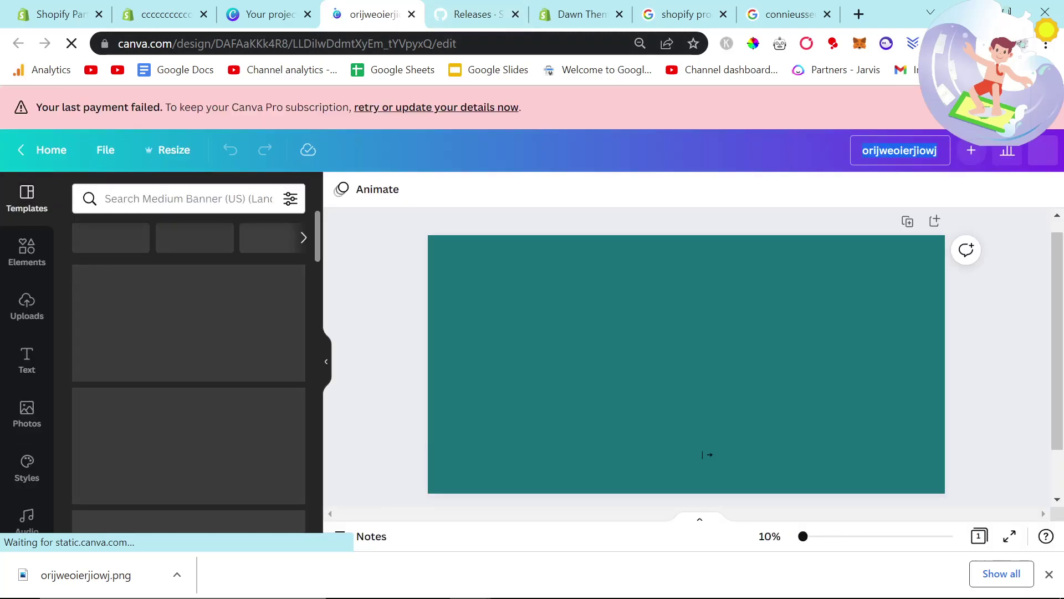
# Step: Back in the theme editor, close the image library keeping the sneaker image
pyautogui.click(161, 14)
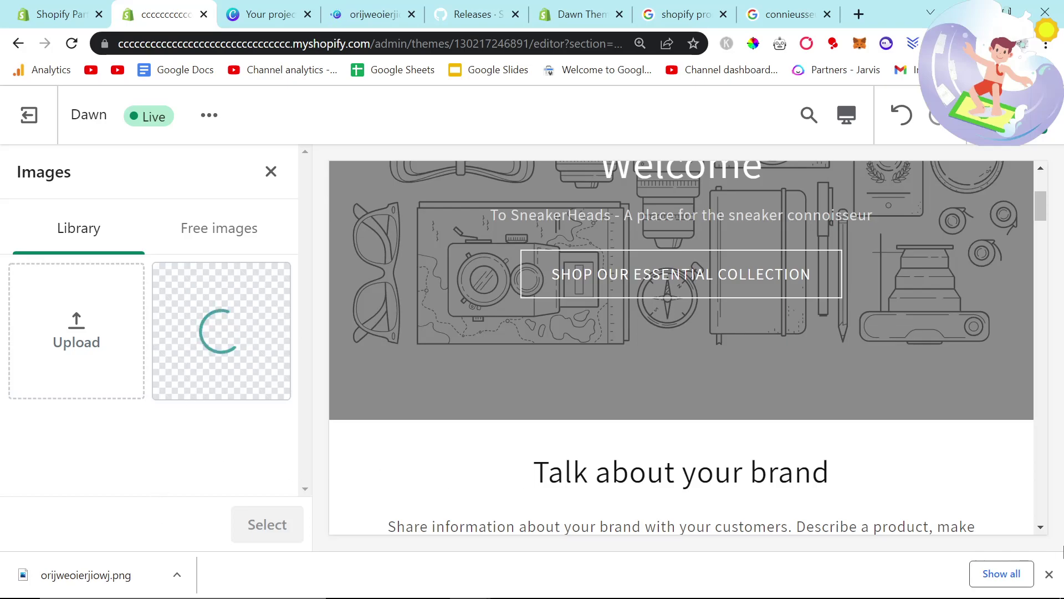
pyautogui.click(1049, 574)
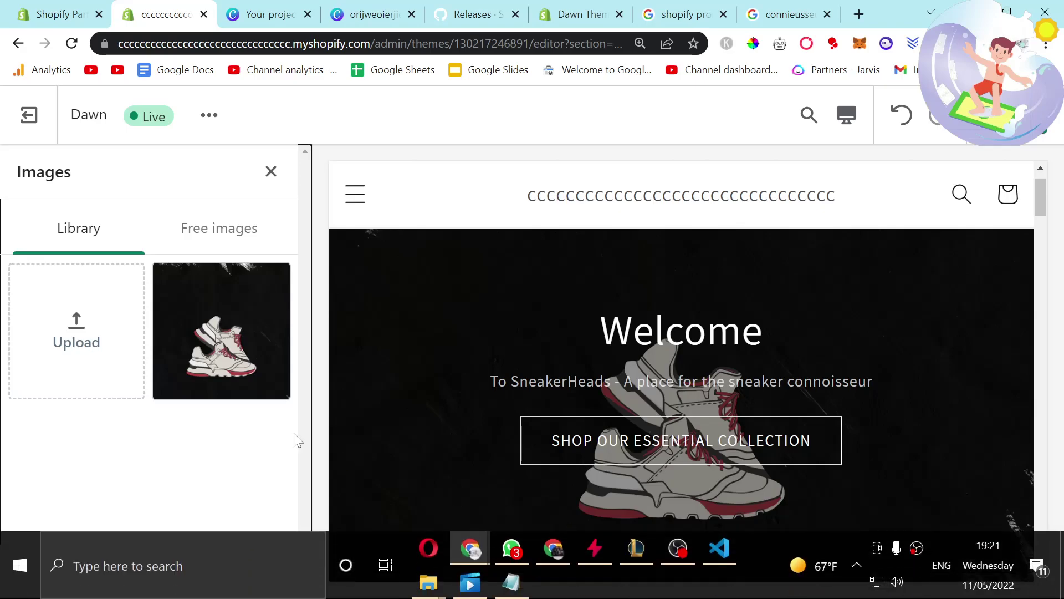
pyautogui.click(272, 172)
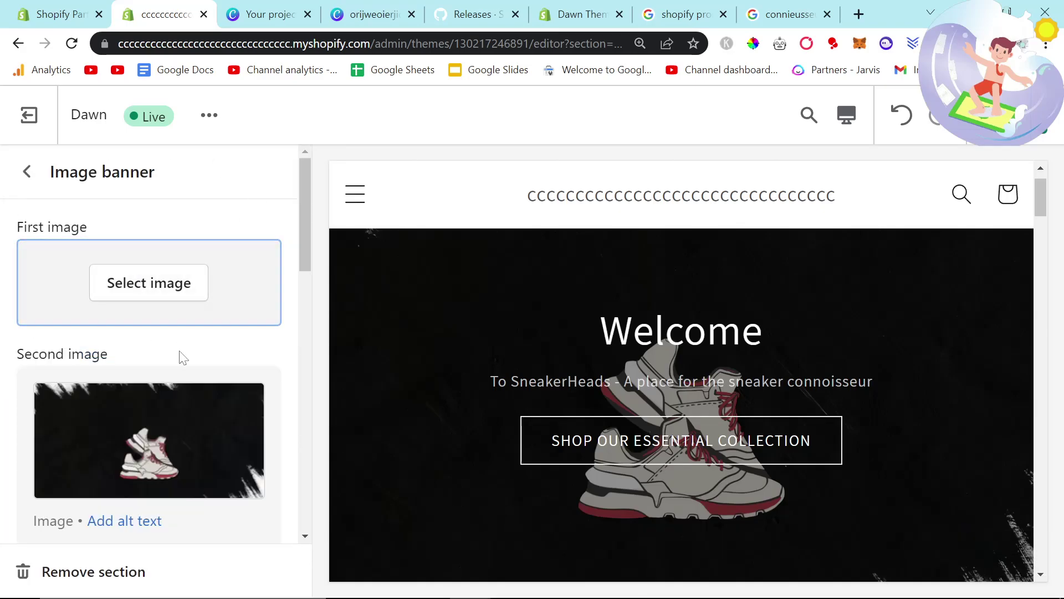
pyautogui.scroll(1, 481, 450)
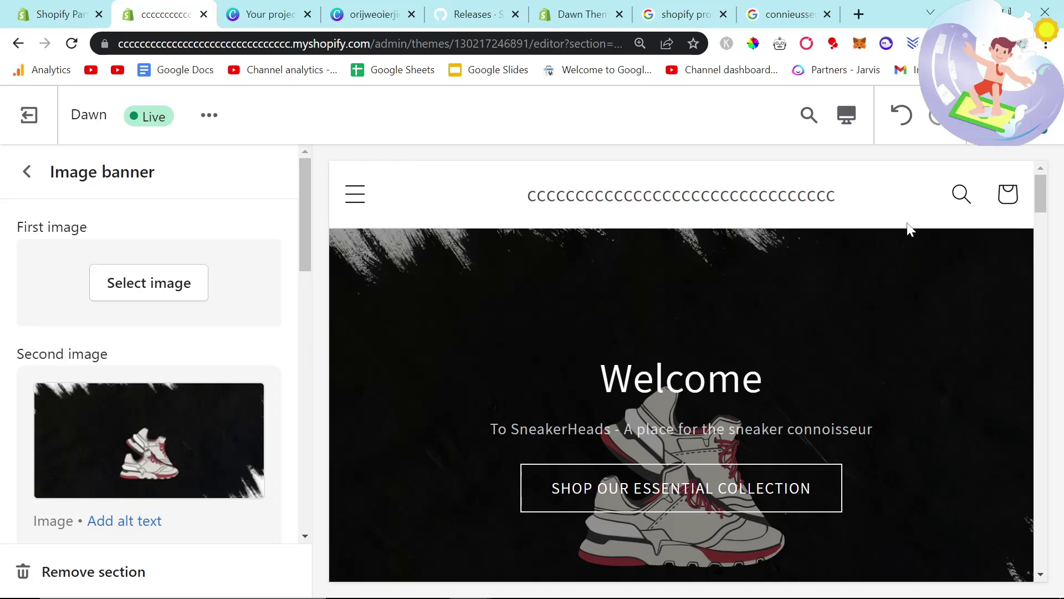
pyautogui.scroll(-2, 229, 366)
pyautogui.scroll(1, 230, 364)
pyautogui.scroll(-1, 228, 333)
# Step: Sample the Canva banner's dark background colour with a colour-picker extension
pyautogui.click(373, 13)
pyautogui.click(438, 249)
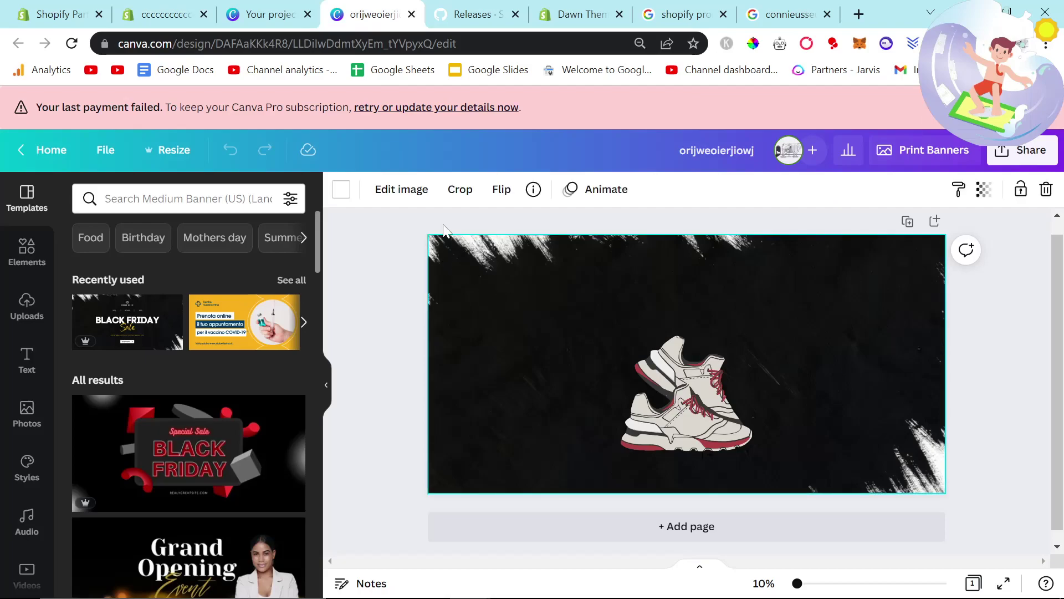
pyautogui.click(341, 189)
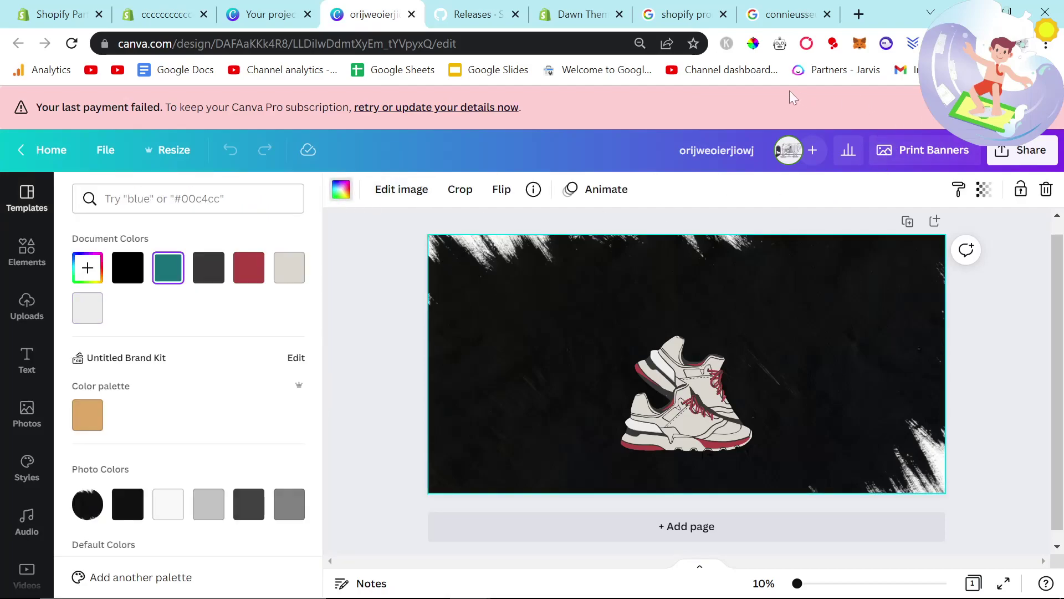
pyautogui.click(754, 44)
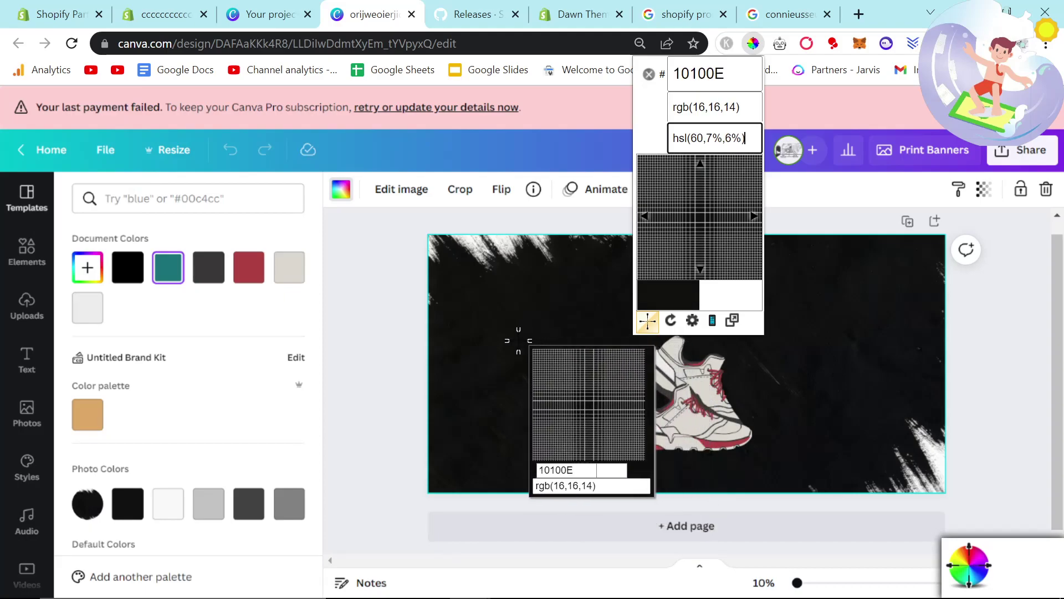
pyautogui.click(491, 334)
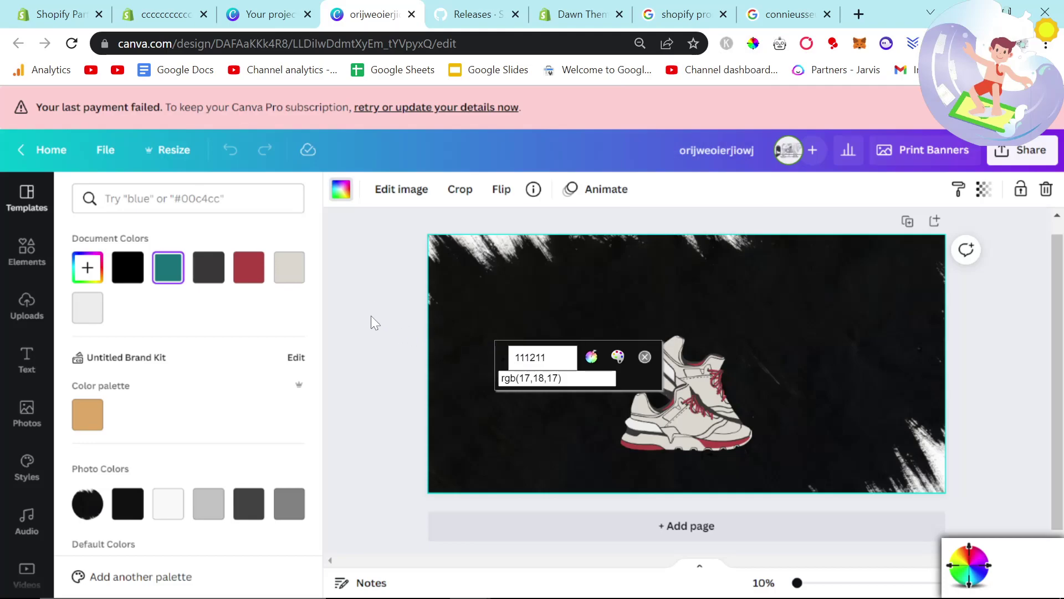
pyautogui.press('Escape')
# Step: Fill the page background with the near-black colour 111211
pyautogui.click(340, 191)
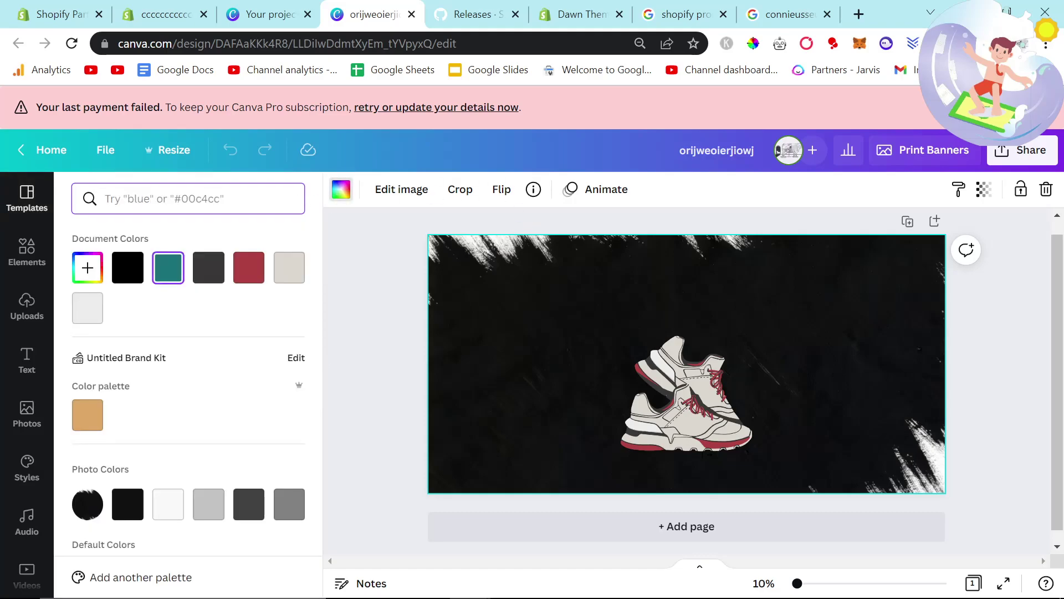
pyautogui.press('Return')
pyautogui.click(85, 267)
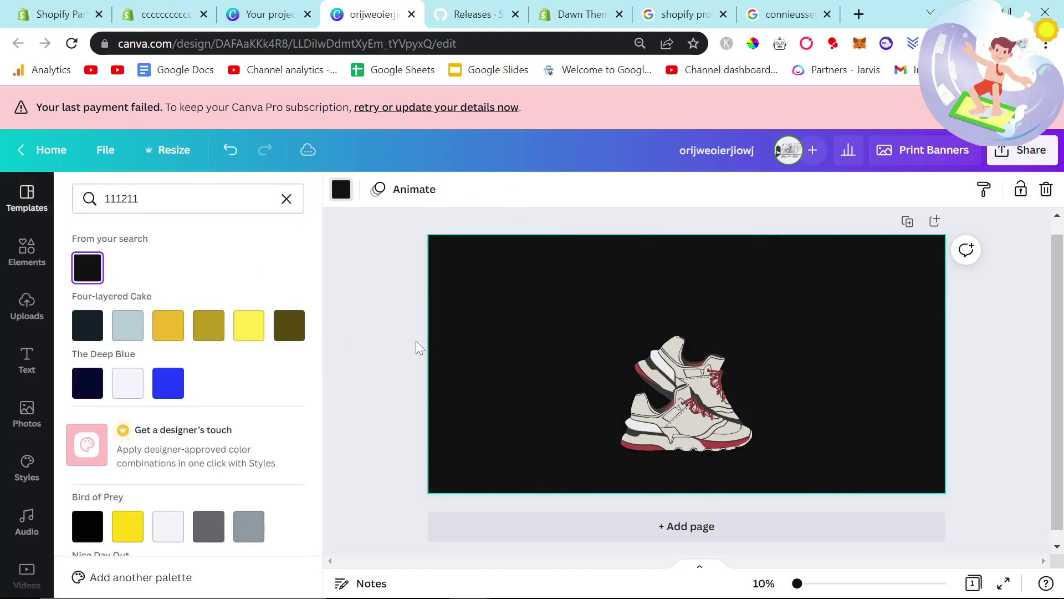
pyautogui.click(438, 333)
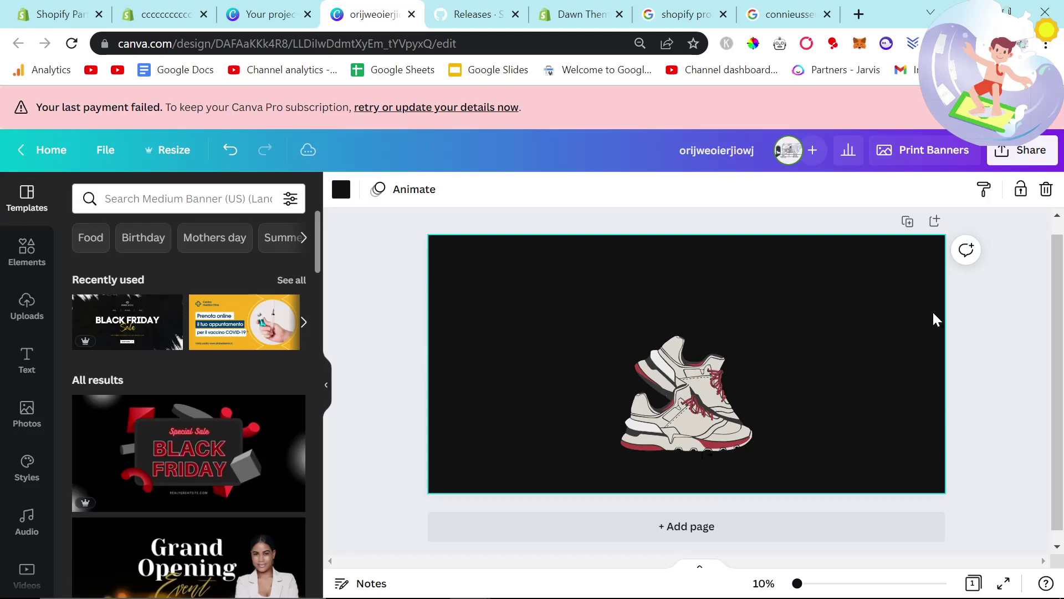
# Step: Download the solid-black sneaker banner from Canva as a PNG
pyautogui.click(1004, 152)
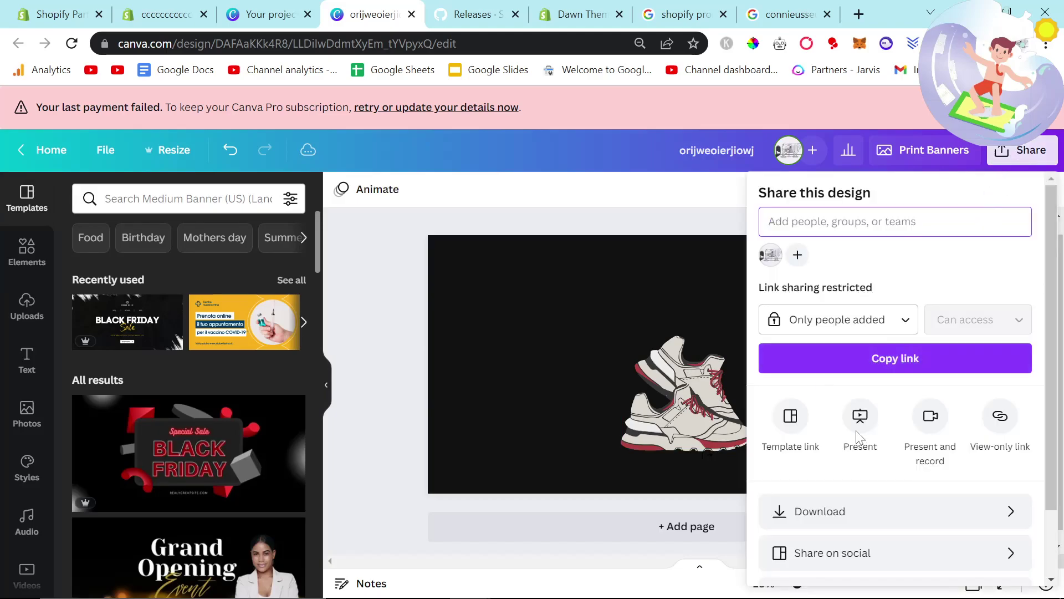
pyautogui.click(872, 505)
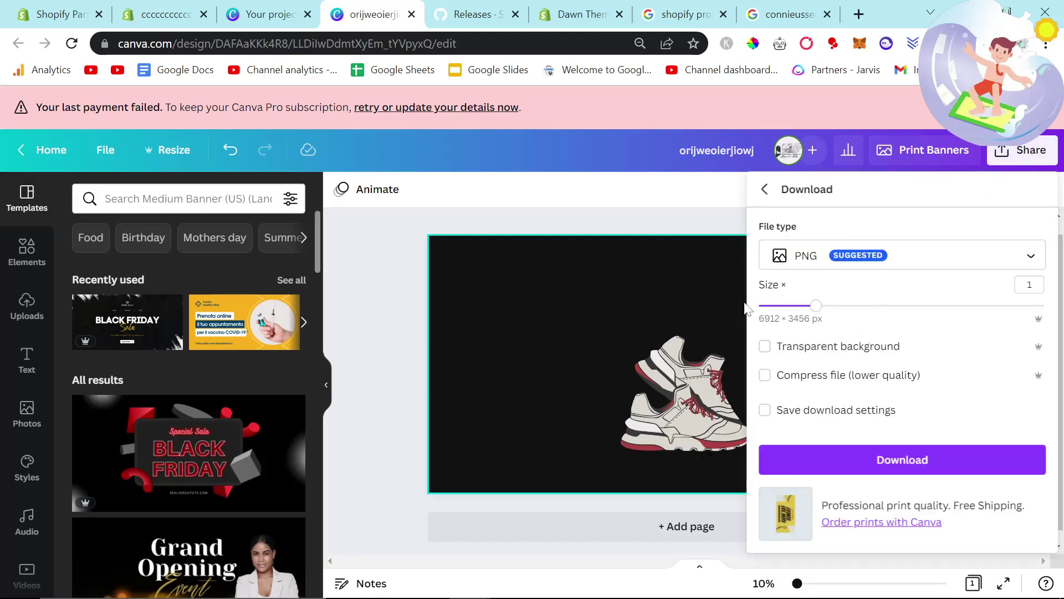
pyautogui.click(805, 458)
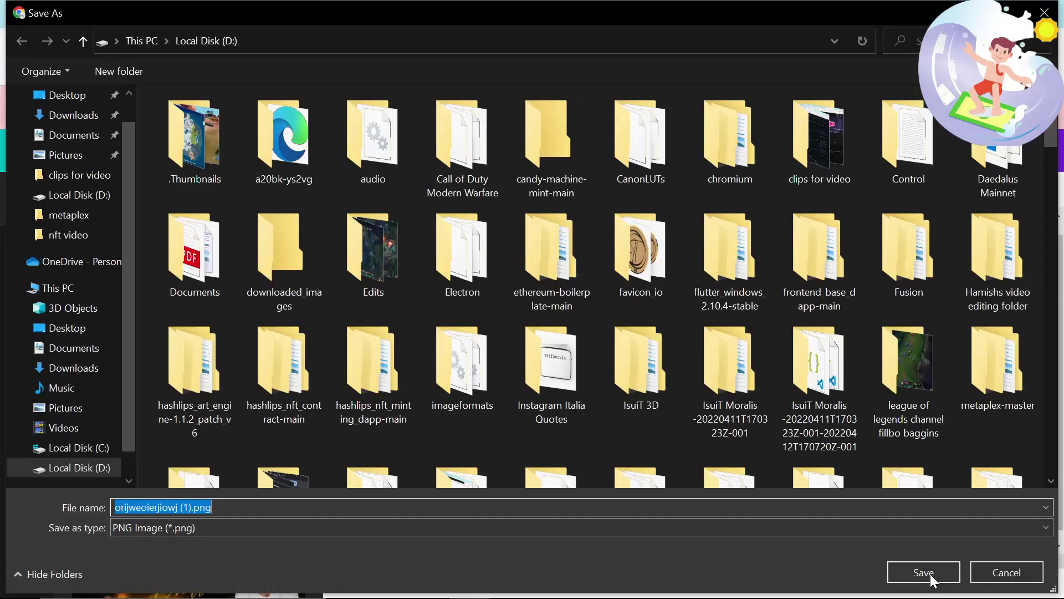
# Step: Save the PNG and upload it as the Image banner's second image
pyautogui.click(930, 572)
pyautogui.click(167, 8)
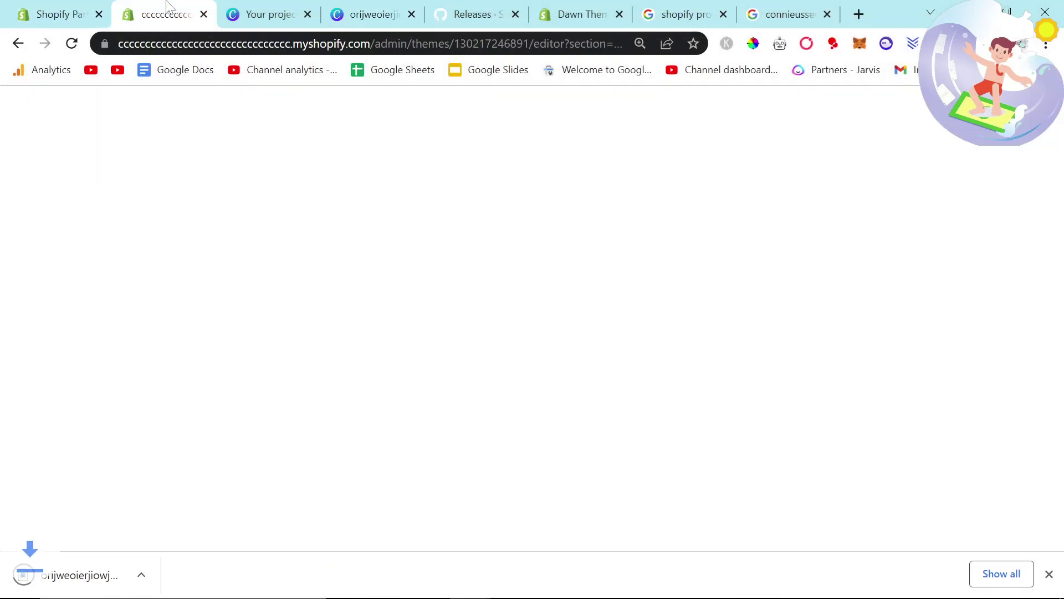
pyautogui.scroll(3, 174, 388)
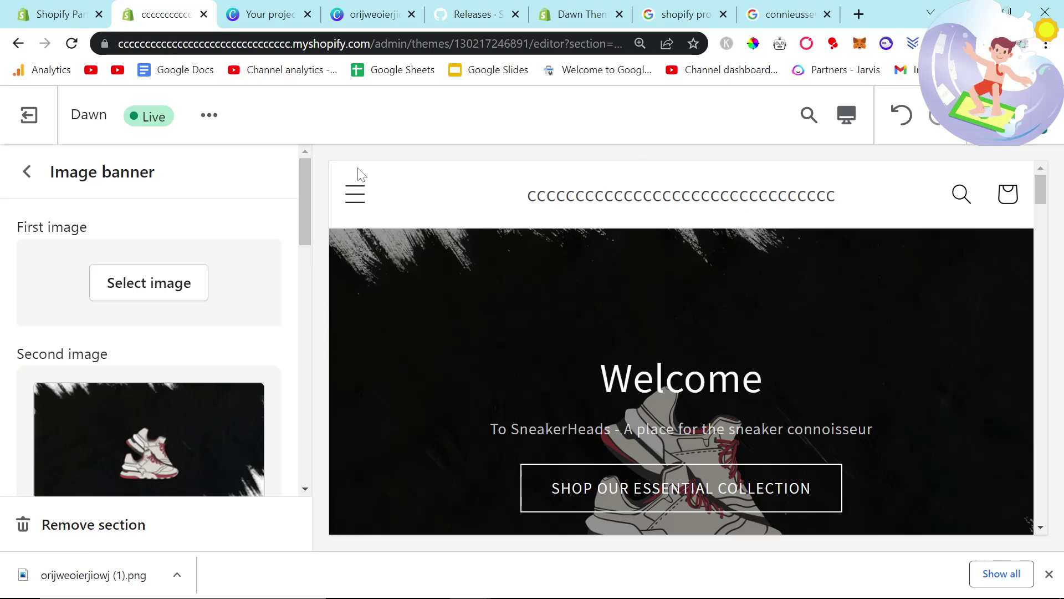
pyautogui.scroll(-1, 142, 343)
pyautogui.click(143, 344)
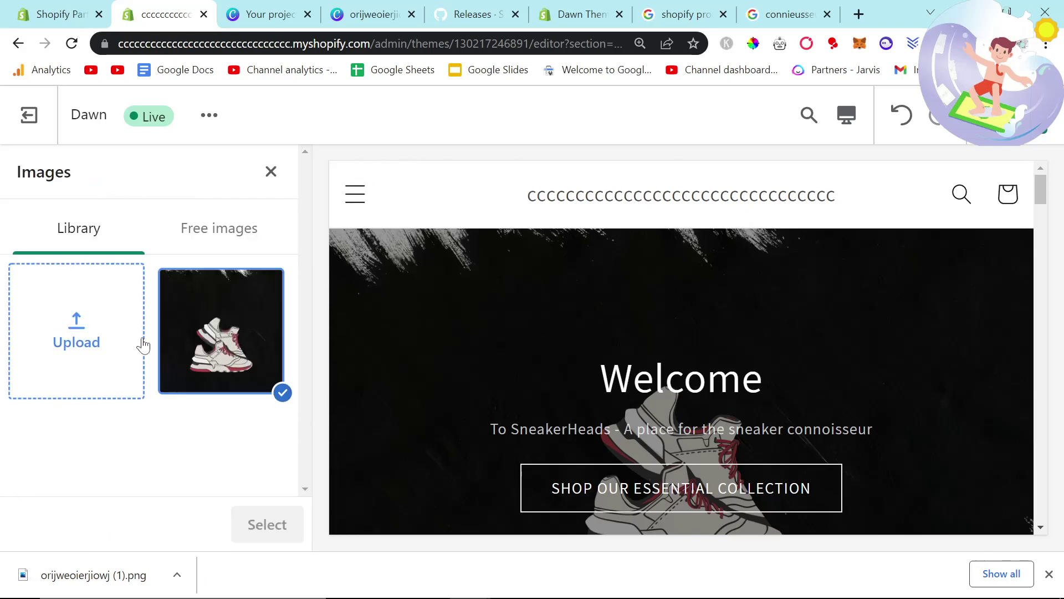
pyautogui.click(87, 347)
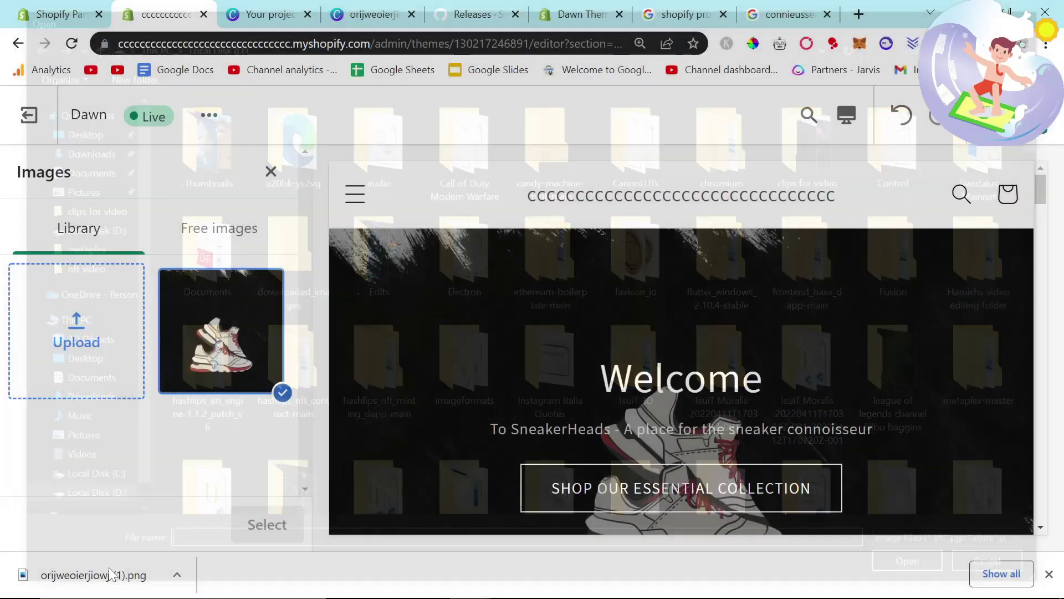
pyautogui.moveTo(109, 574); pyautogui.dragTo(77, 332)
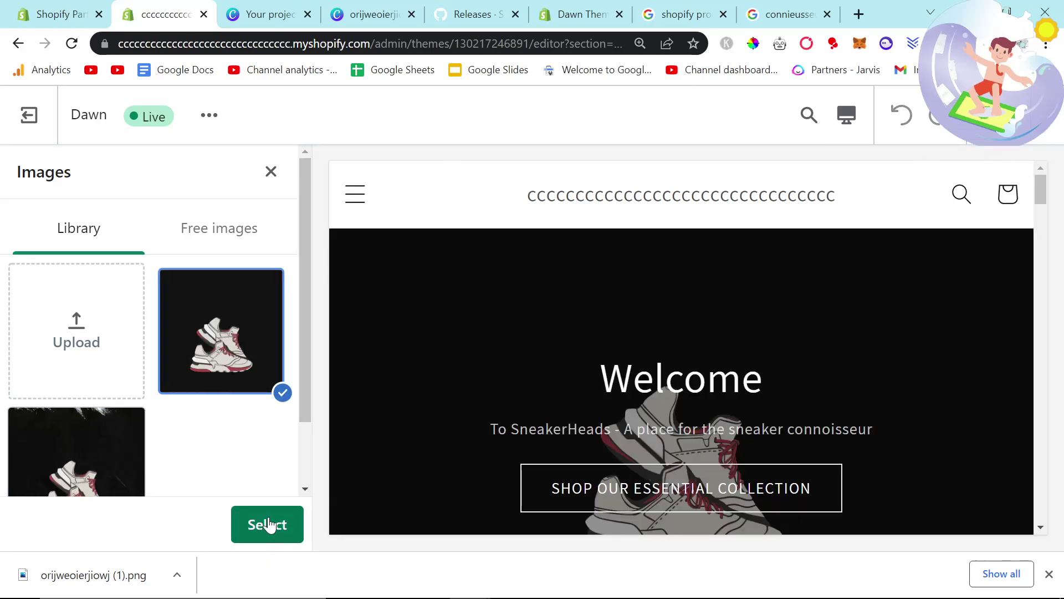
pyautogui.click(268, 524)
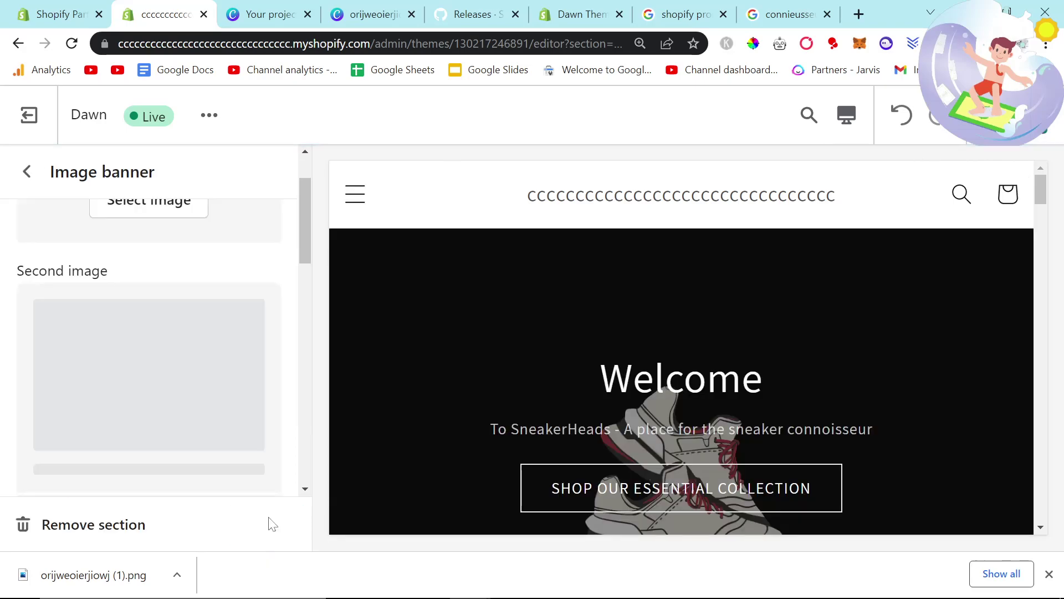
# Step: Check the new image in the picker and return to the home page section list
pyautogui.click(123, 327)
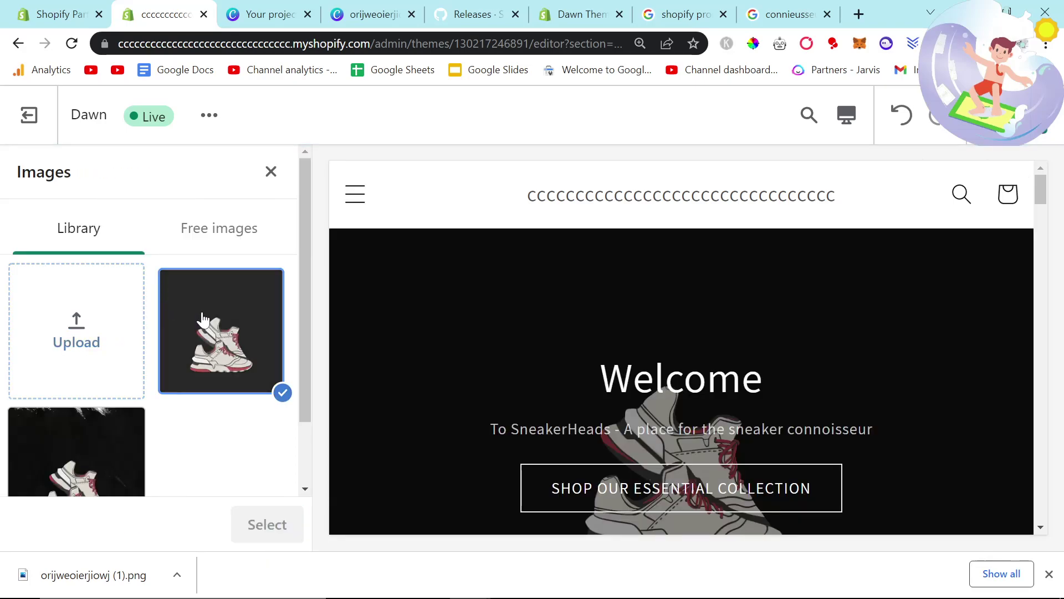
pyautogui.click(271, 172)
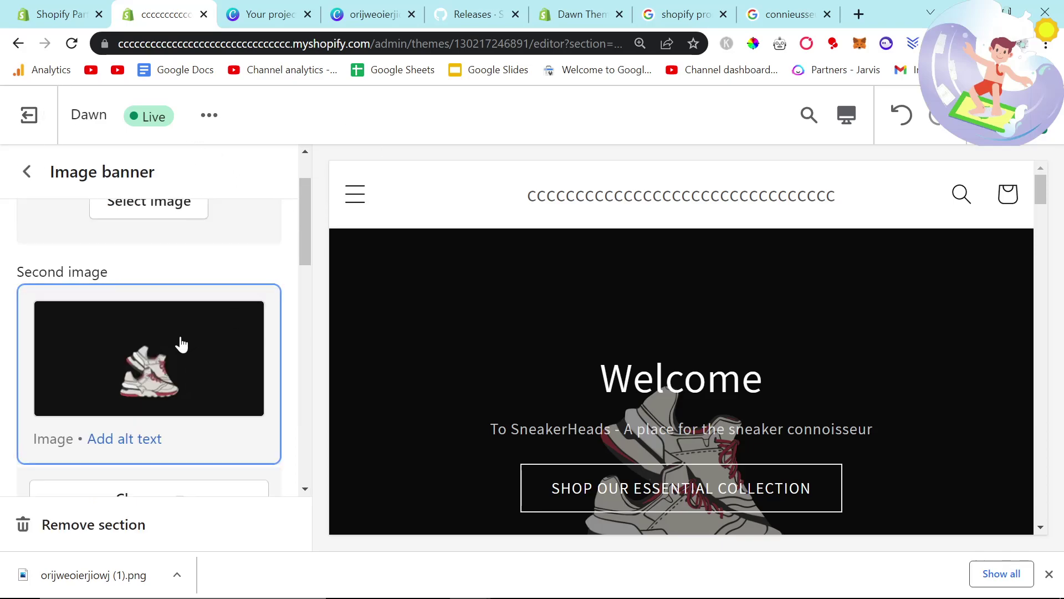
pyautogui.scroll(2, 178, 344)
pyautogui.scroll(-5, 171, 327)
pyautogui.scroll(5, 273, 368)
pyautogui.click(29, 177)
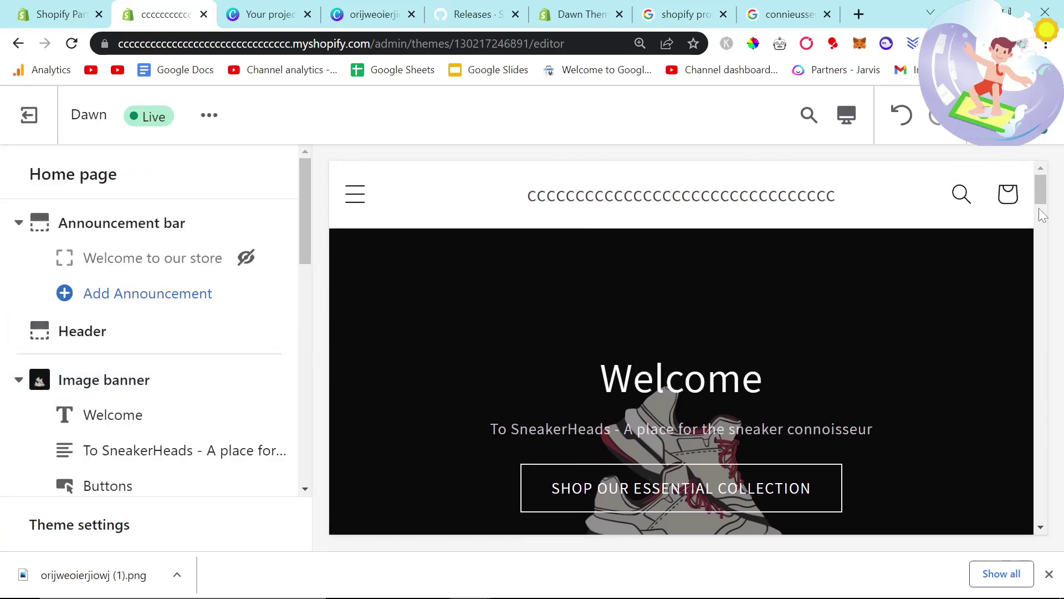
# Step: Set the theme's Background 1 colour to hex 111211 under Theme settings > Colors
pyautogui.scroll(-10, 163, 407)
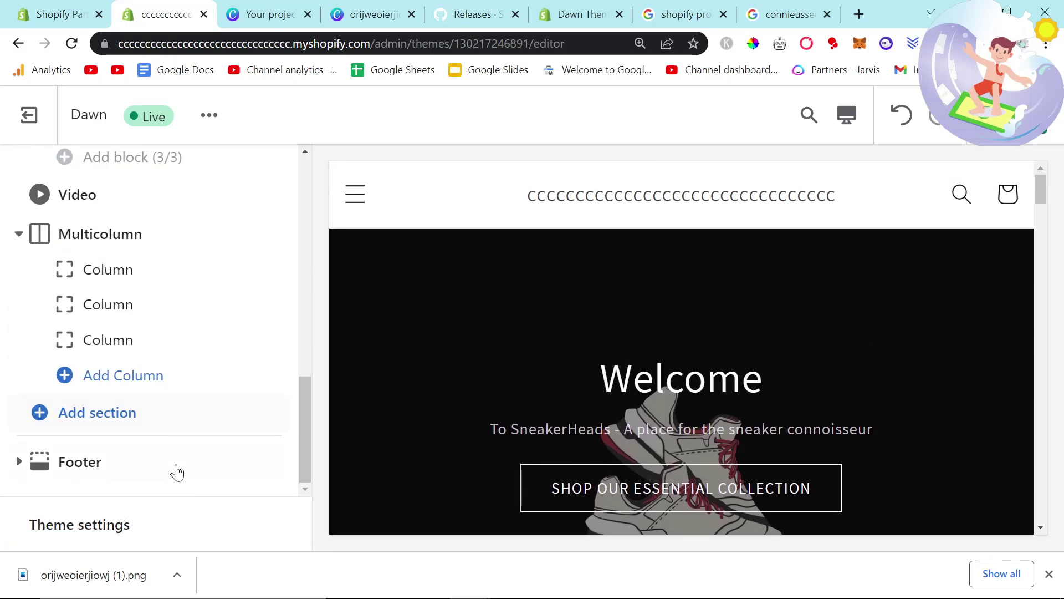
pyautogui.scroll(10, 183, 468)
pyautogui.click(111, 533)
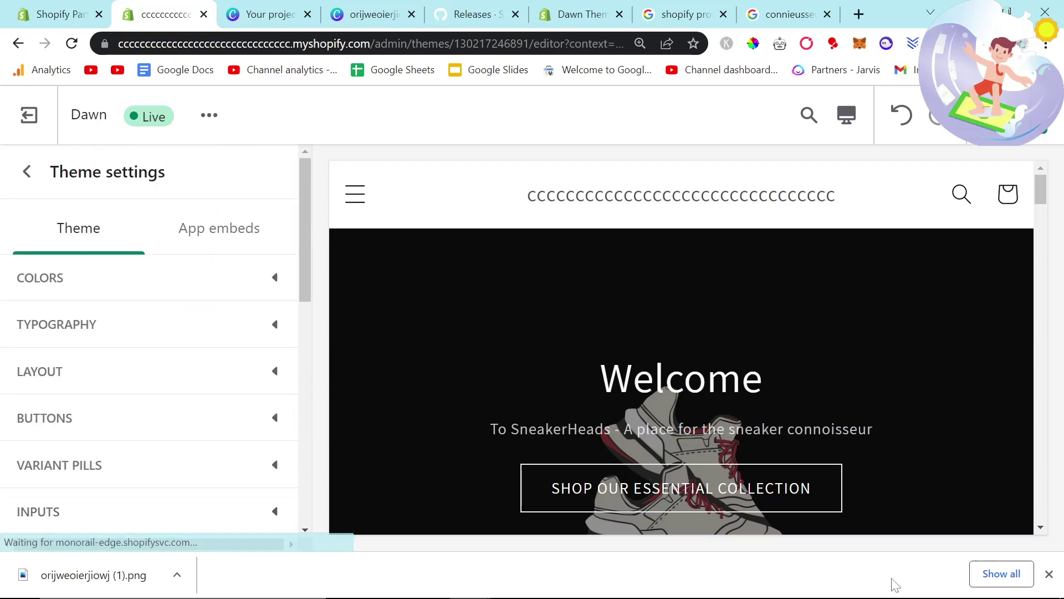
pyautogui.click(116, 284)
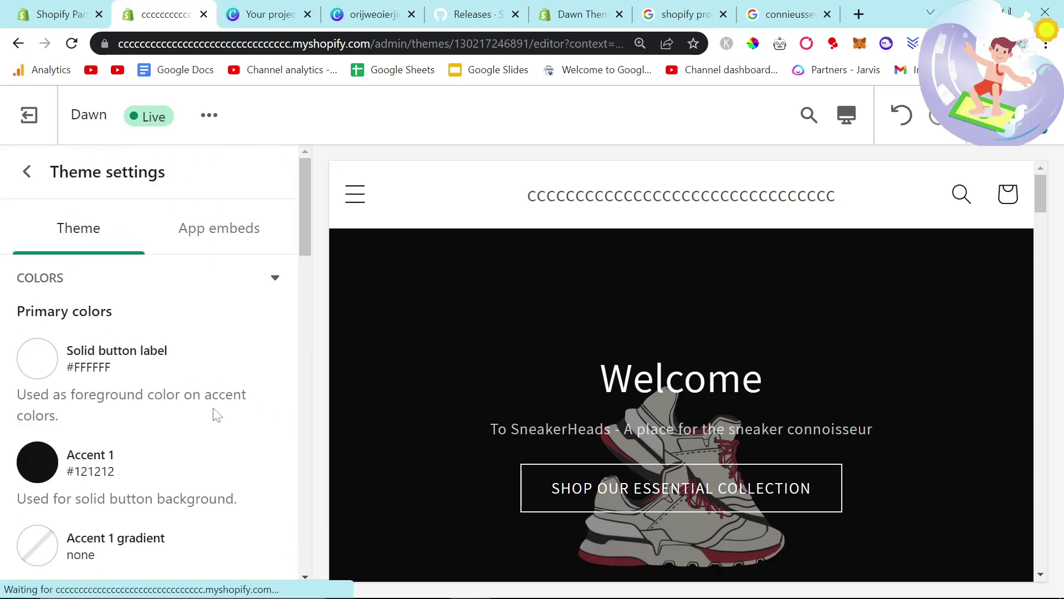
pyautogui.scroll(-10, 190, 430)
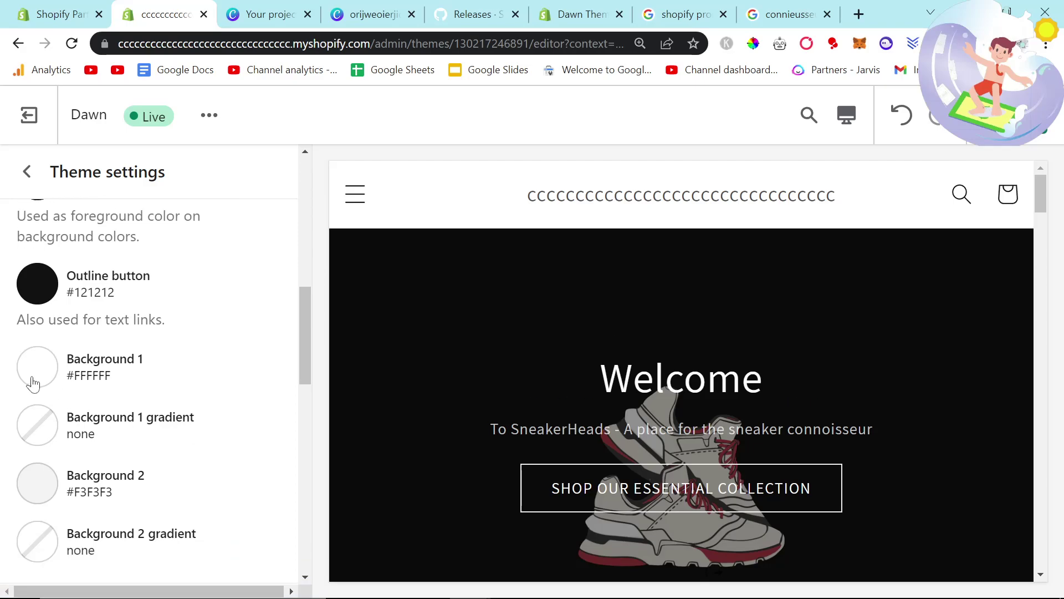
pyautogui.click(35, 370)
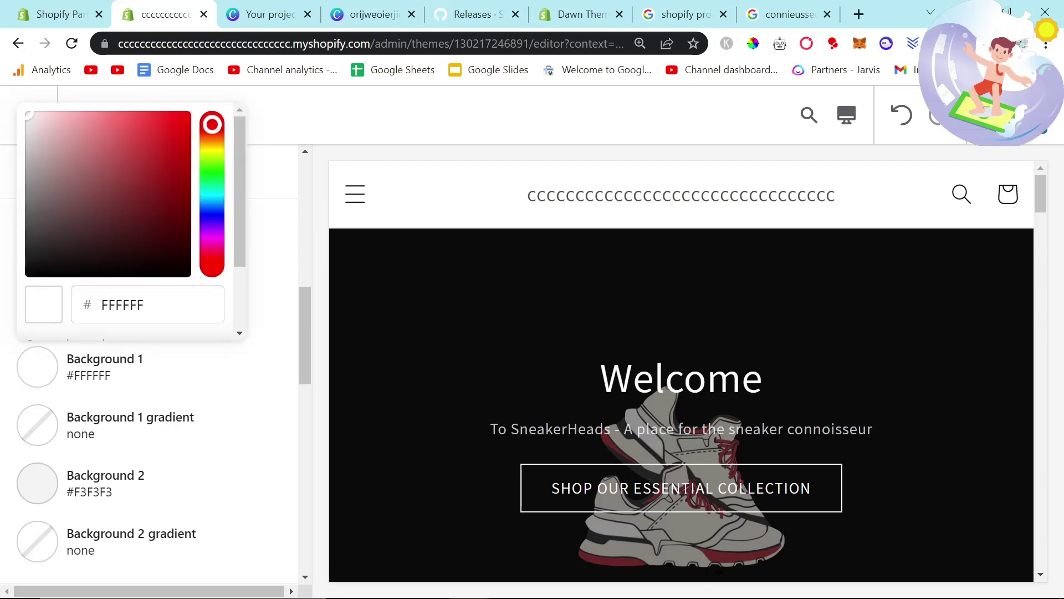
pyautogui.click(122, 304)
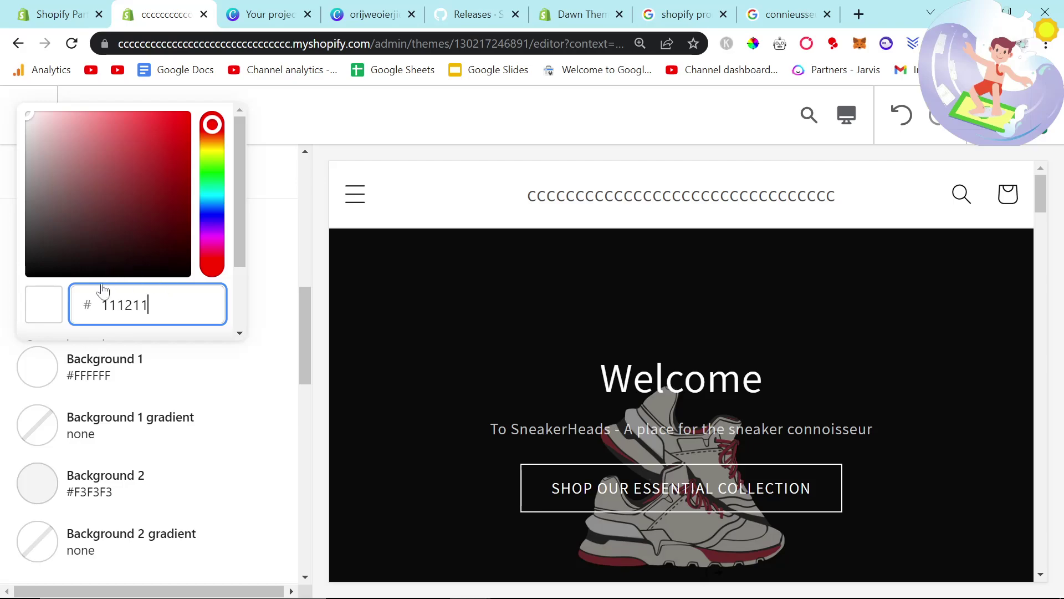
pyautogui.press('Return')
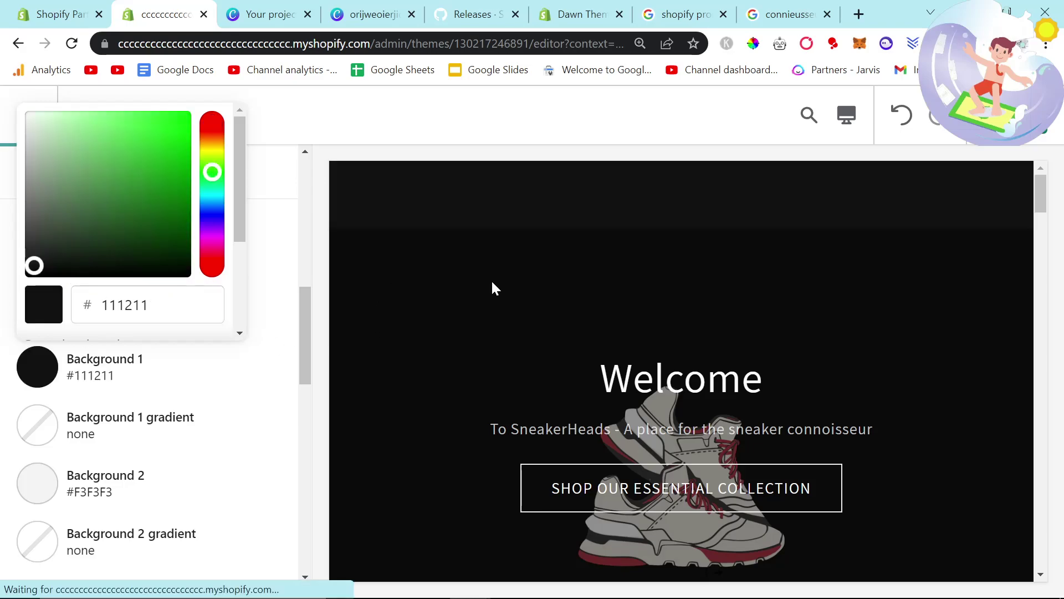
pyautogui.click(495, 288)
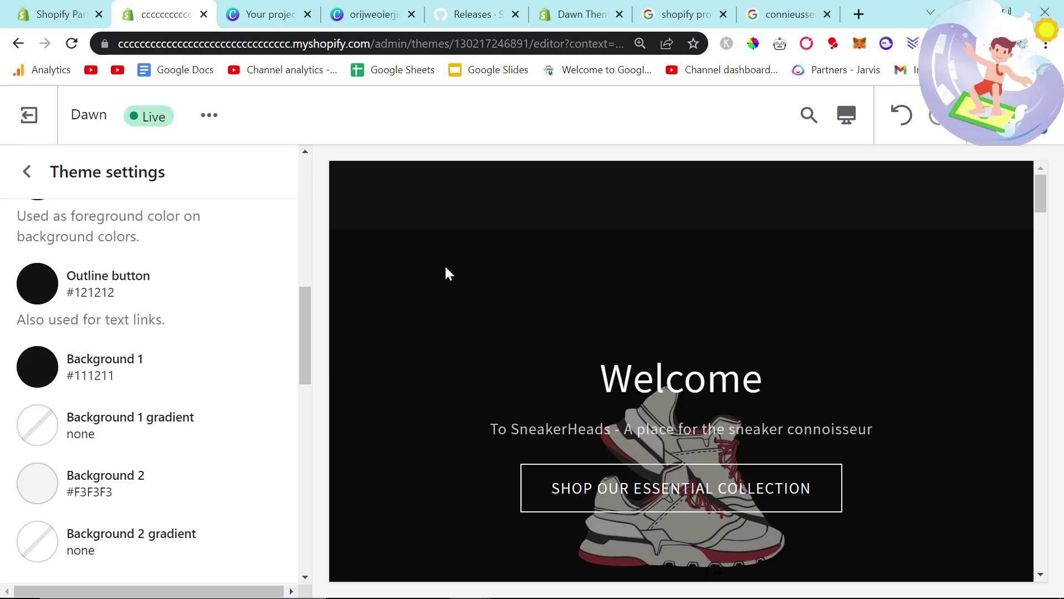
pyautogui.scroll(-4, 453, 299)
pyautogui.scroll(4, 453, 300)
pyautogui.scroll(-5, 453, 300)
pyautogui.scroll(3, 453, 300)
pyautogui.scroll(-1, 453, 299)
pyautogui.scroll(1, 454, 300)
pyautogui.scroll(-8, 453, 300)
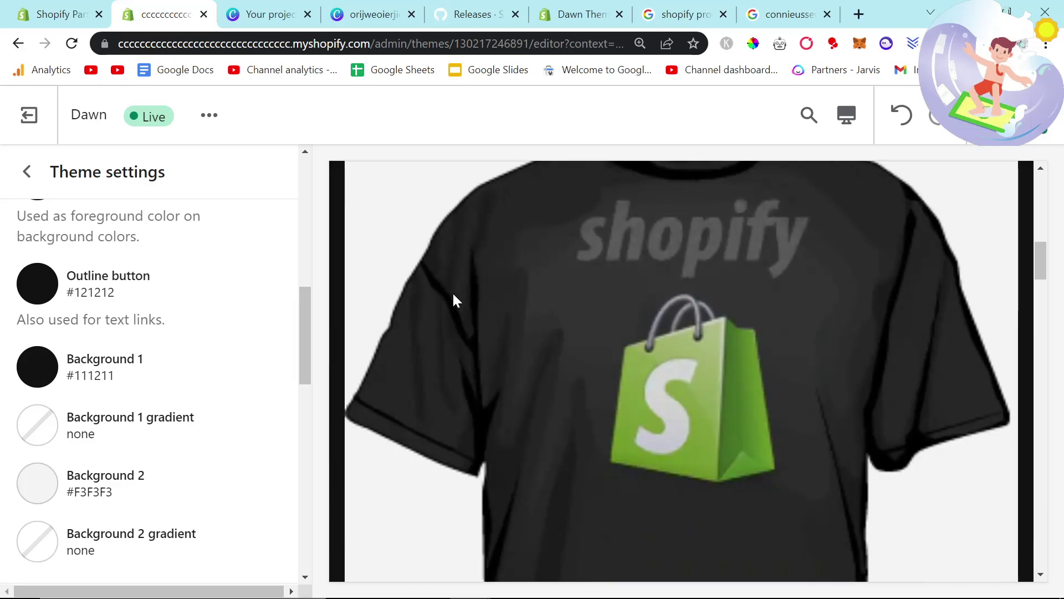
pyautogui.scroll(9, 453, 299)
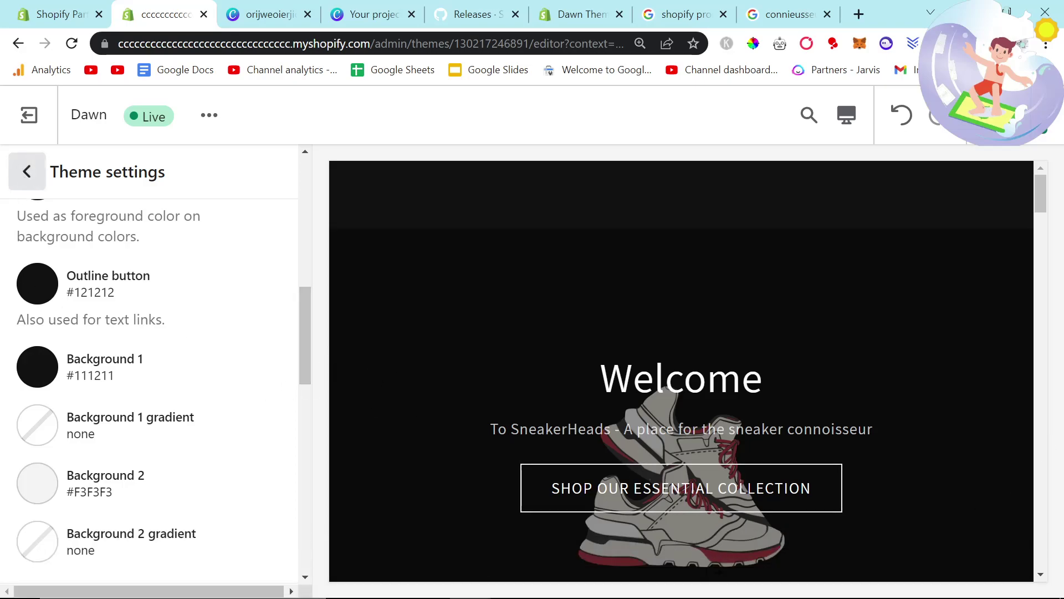
pyautogui.scroll(-2, 480, 292)
# Step: Lower the Image banner's overlay opacity from 40% to 0%
pyautogui.click(27, 173)
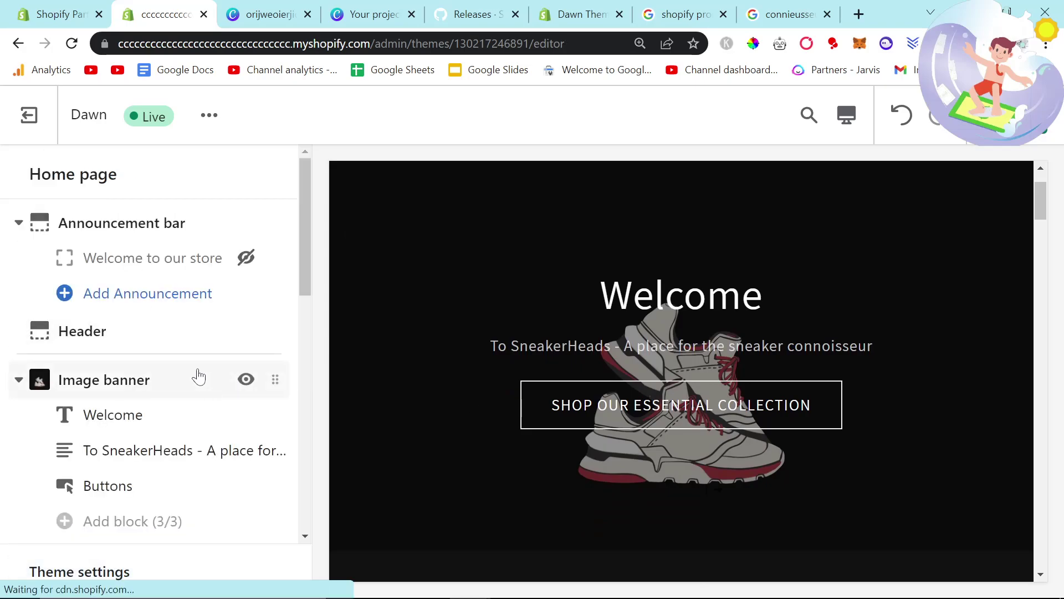
pyautogui.click(125, 379)
pyautogui.scroll(-3, 161, 380)
pyautogui.moveTo(105, 491); pyautogui.dragTo(2, 491)
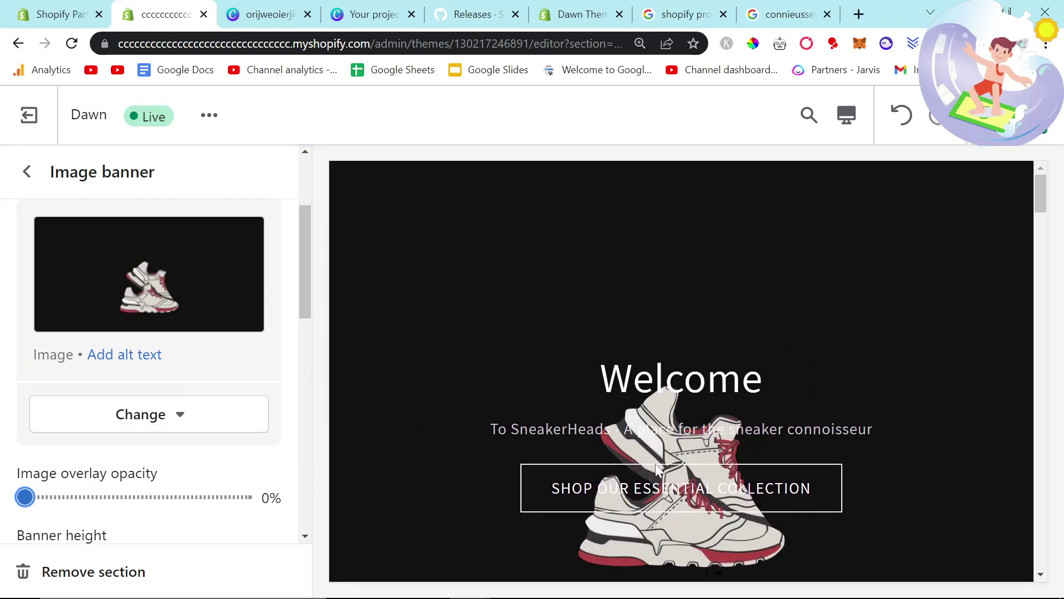
pyautogui.scroll(-3, 656, 457)
pyautogui.scroll(1, 656, 457)
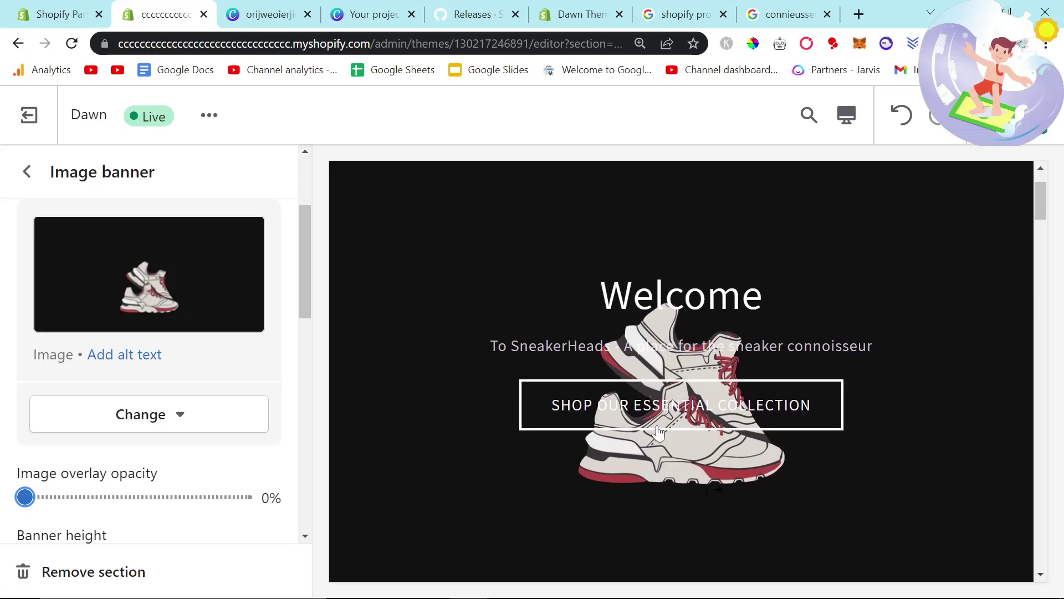
# Step: Download the Canva banner again as a 0.5-size 3456 × 1728 px PNG to drive D
pyautogui.hotkey('ctrl', 'Tab')
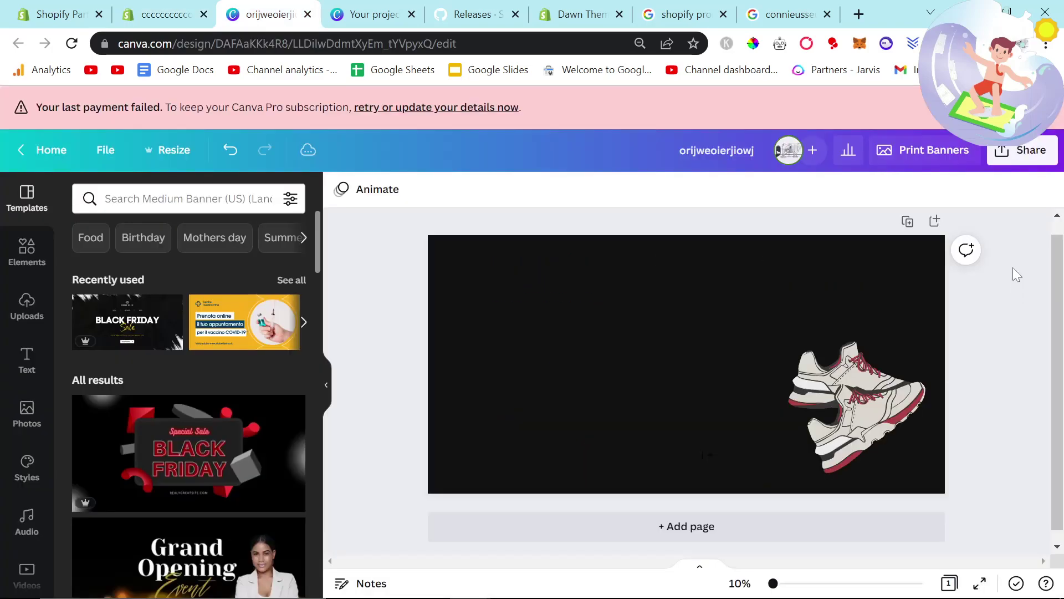
pyautogui.click(1029, 149)
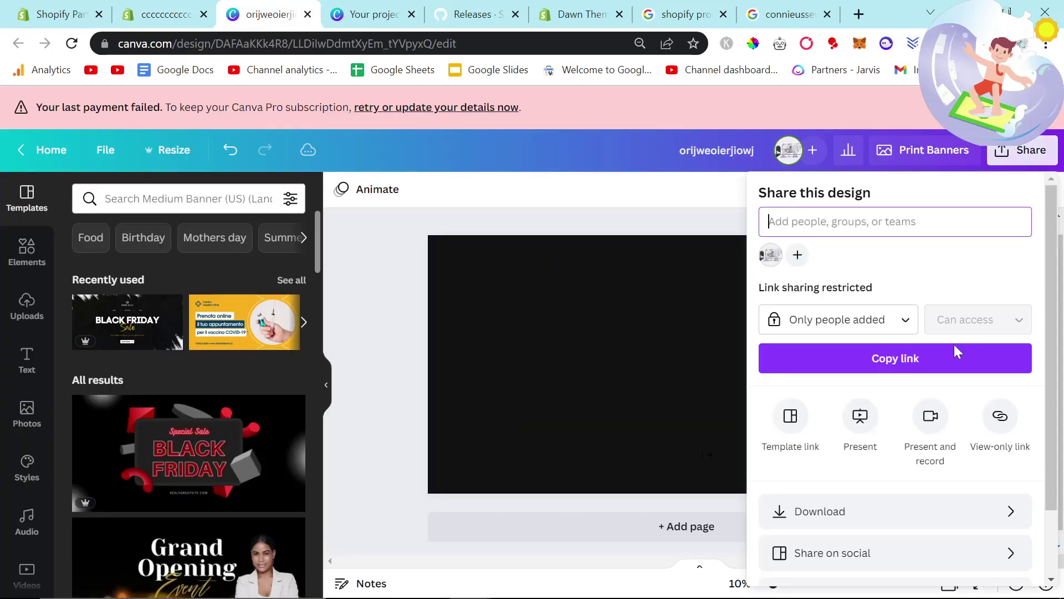
pyautogui.click(882, 521)
pyautogui.moveTo(815, 306); pyautogui.dragTo(759, 305)
pyautogui.click(860, 471)
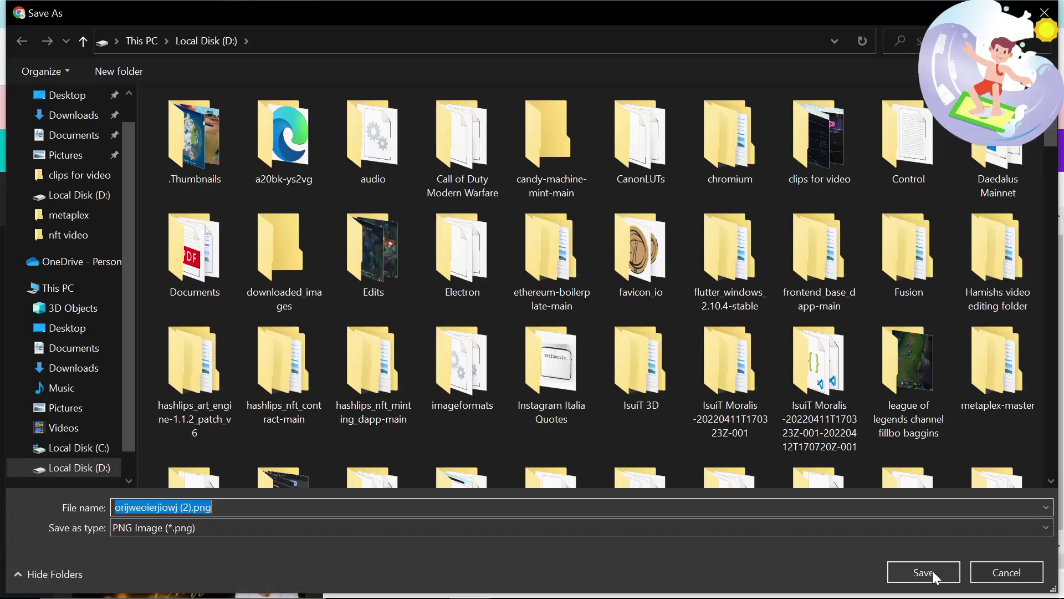
pyautogui.click(932, 570)
# Step: Upload the half-size right-side sneaker PNG and select it as the banner image
pyautogui.hotkey('ctrl', 'shift', 'Tab')
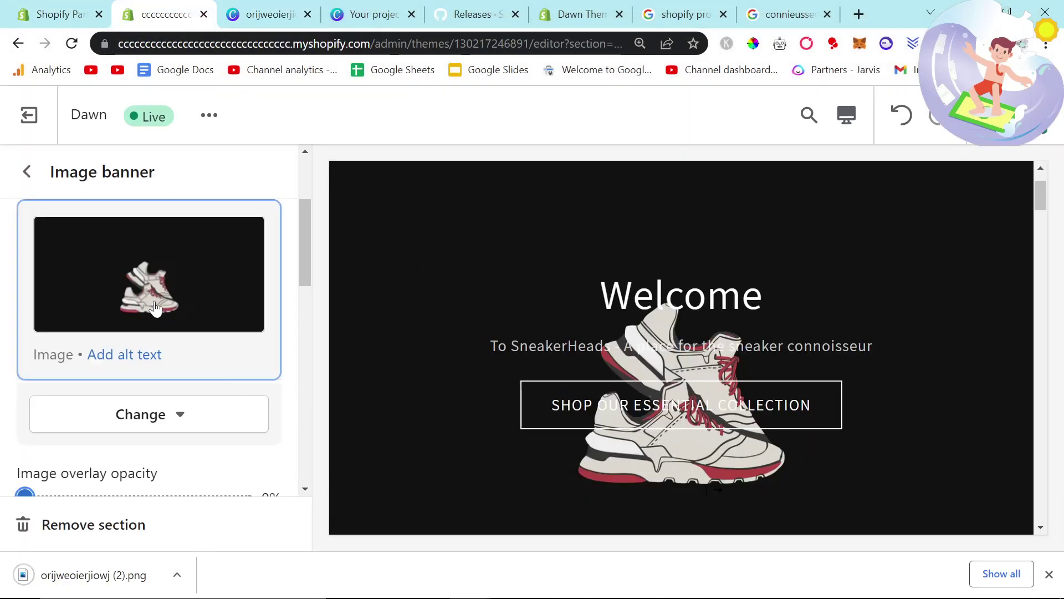
pyautogui.click(146, 303)
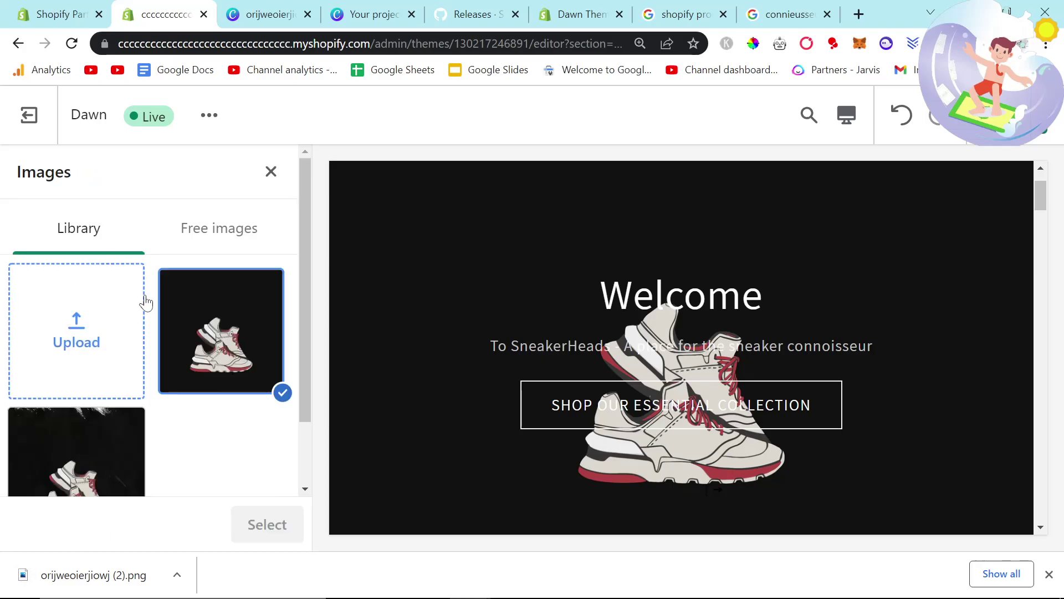
pyautogui.moveTo(71, 581); pyautogui.dragTo(76, 349)
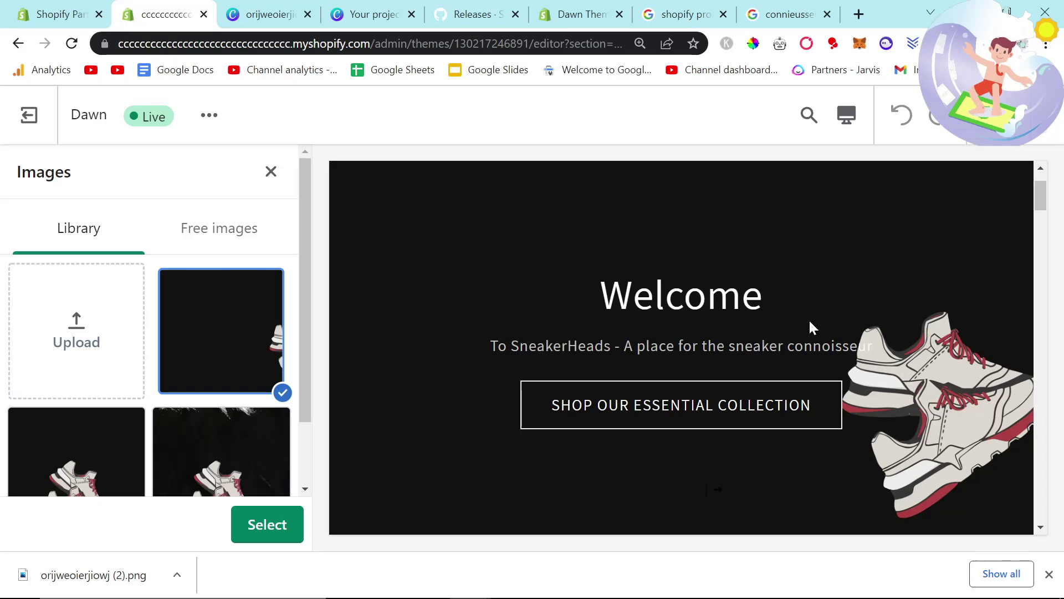
pyautogui.click(365, 13)
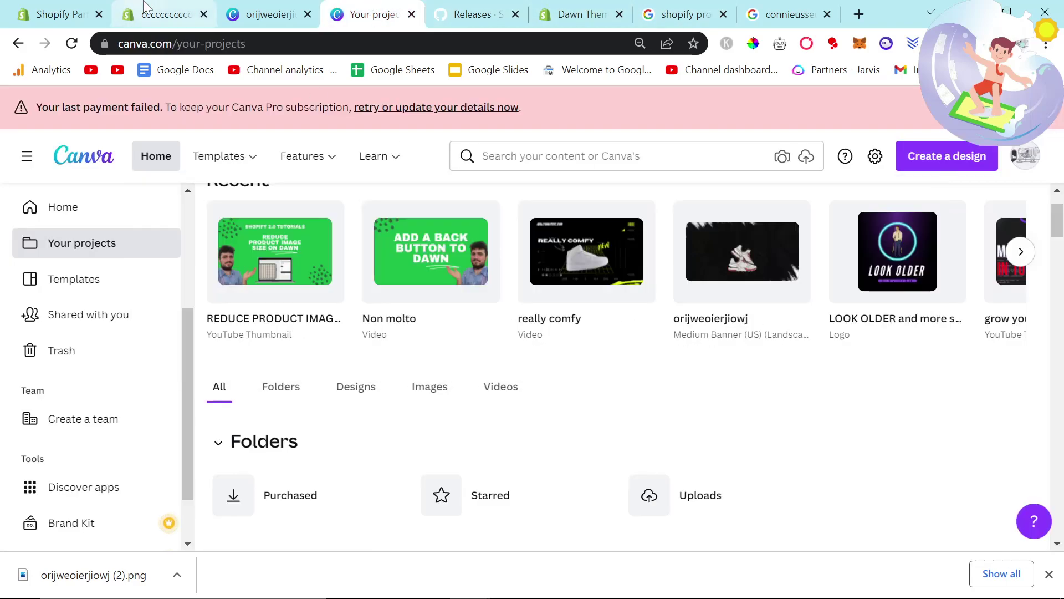
pyautogui.click(145, 7)
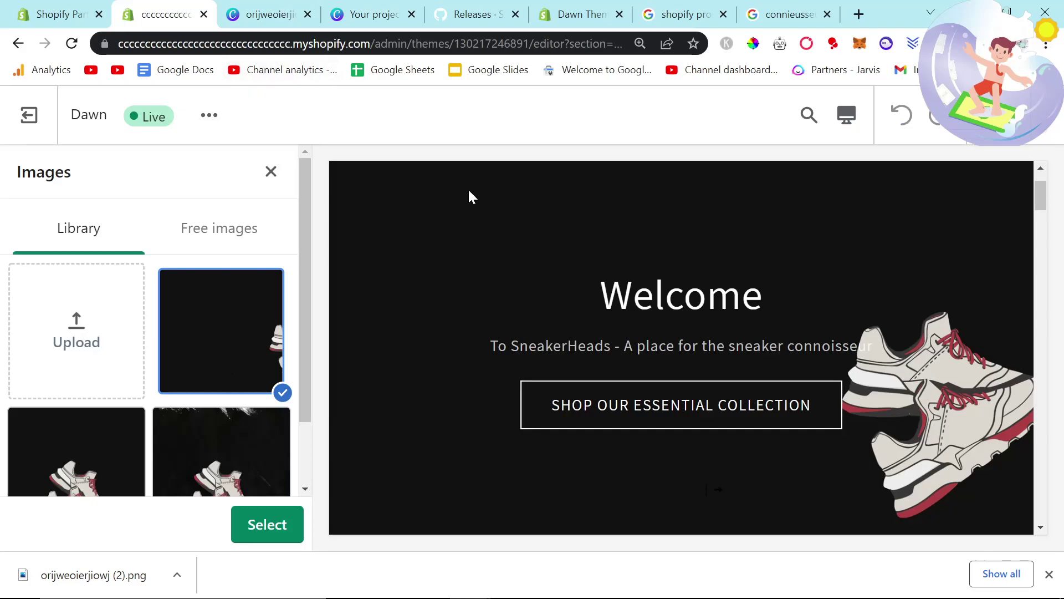
pyautogui.click(270, 172)
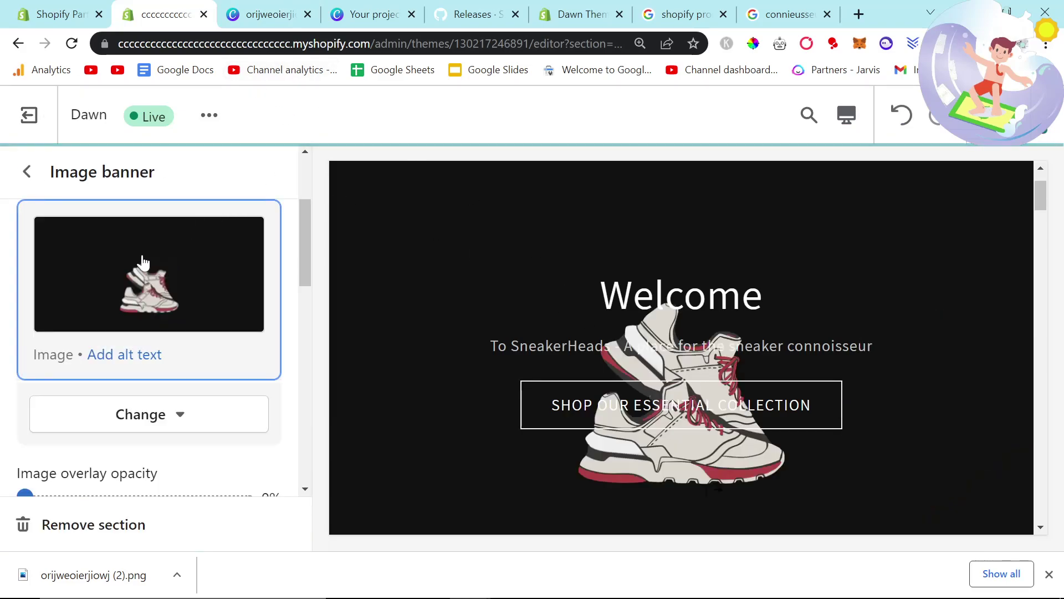
pyautogui.click(105, 278)
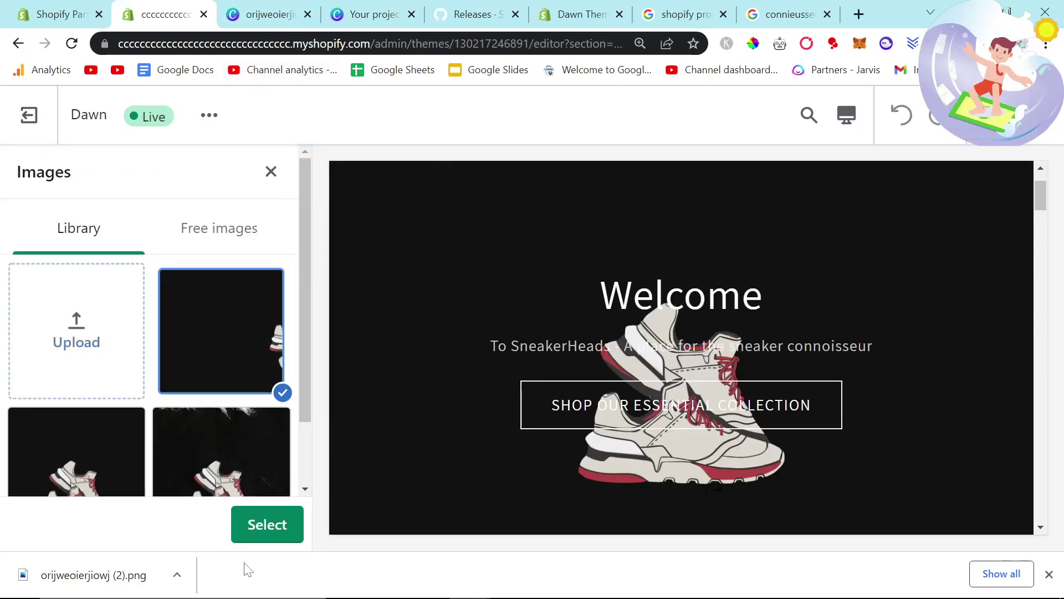
pyautogui.click(277, 531)
# Step: Open the SneakerHeads description block, insert a <br> tag before 'A place', then remove it
pyautogui.click(26, 171)
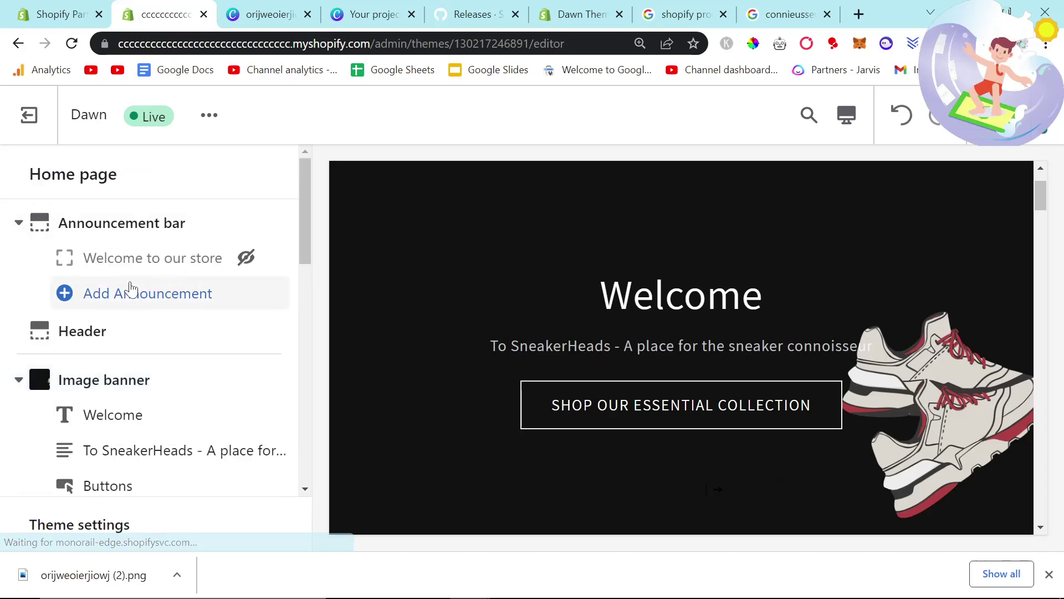
pyautogui.click(139, 450)
pyautogui.click(154, 259)
pyautogui.write('<')
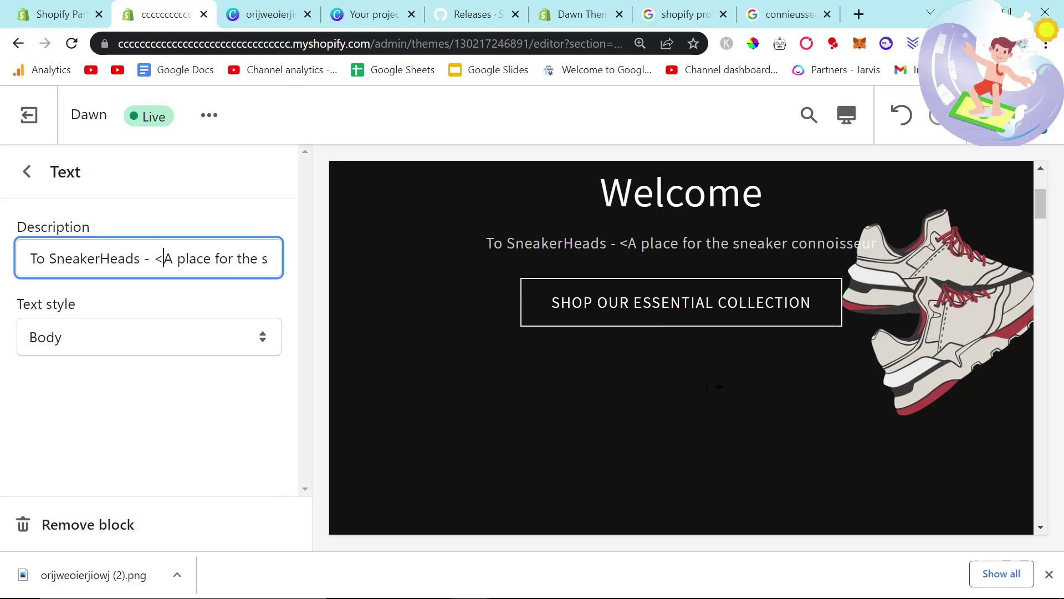
pyautogui.write('br>')
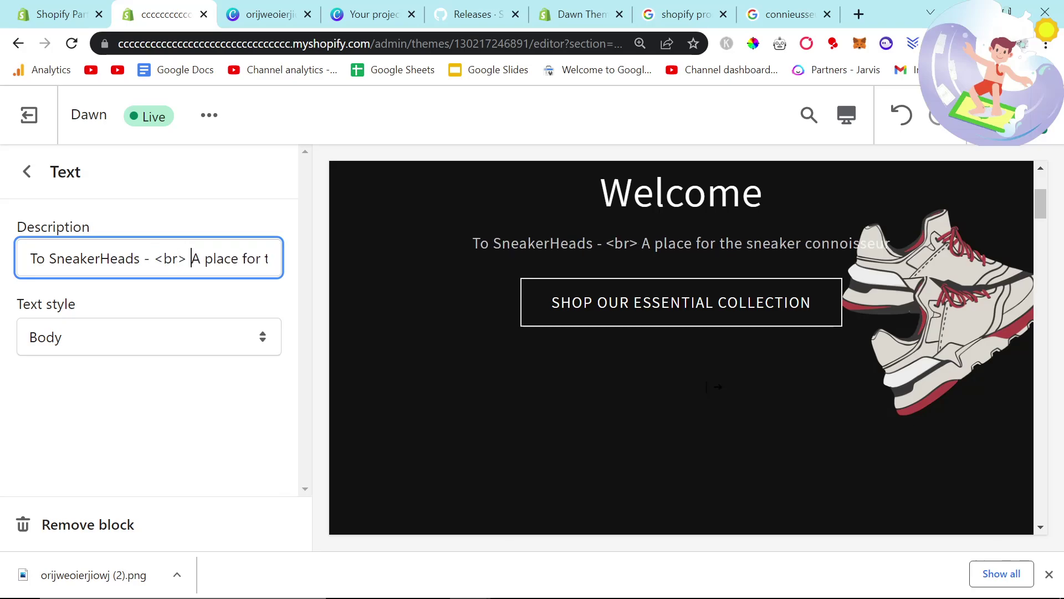
pyautogui.press('BackSpace')
pyautogui.press('BackSpace')
pyautogui.press('BackSpace')
pyautogui.press('BackSpace')
pyautogui.press('BackSpace')
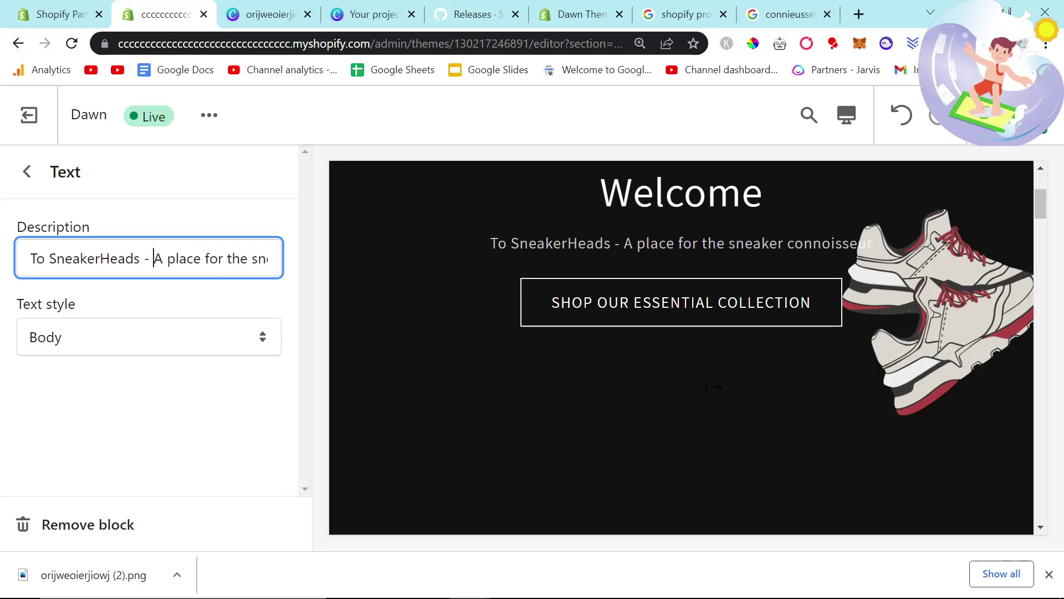
# Step: Set the description's text style to Uppercase after briefly trying Subtitle
pyautogui.click(95, 339)
pyautogui.click(91, 379)
pyautogui.click(104, 353)
pyautogui.click(95, 400)
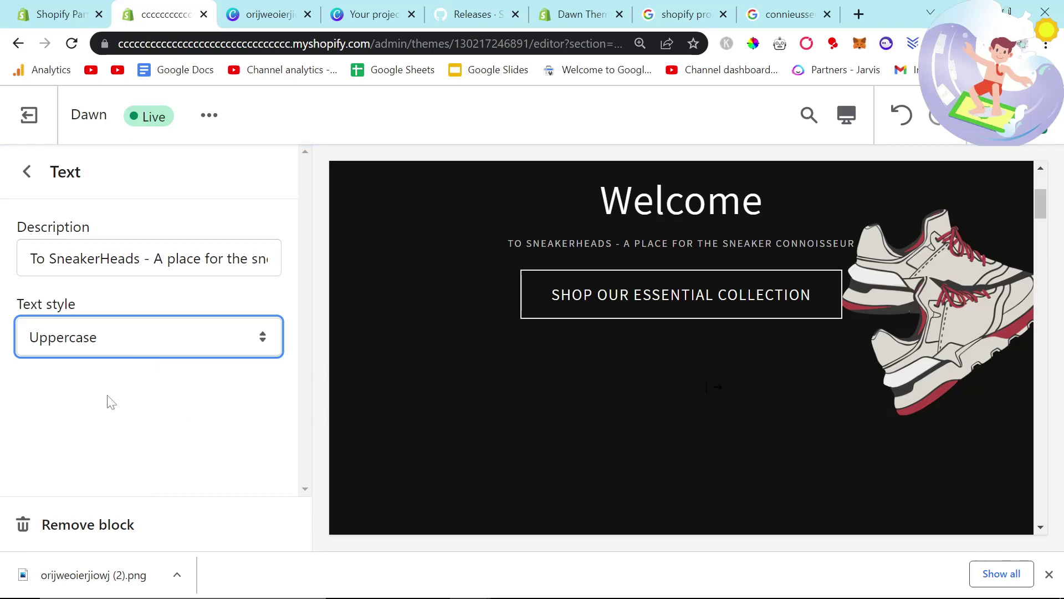
pyautogui.scroll(3, 552, 388)
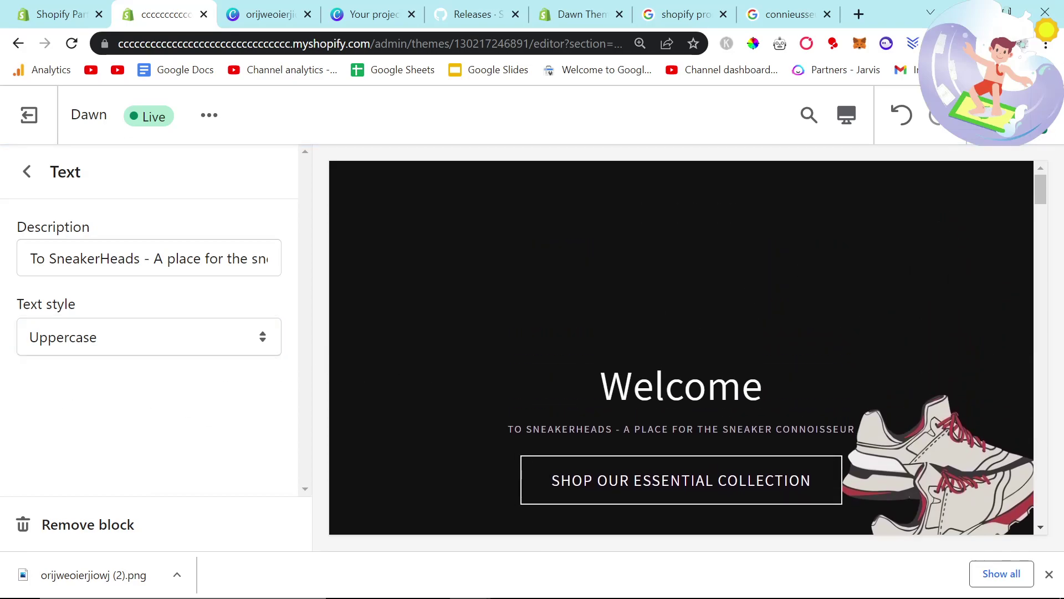
pyautogui.scroll(-3, 898, 373)
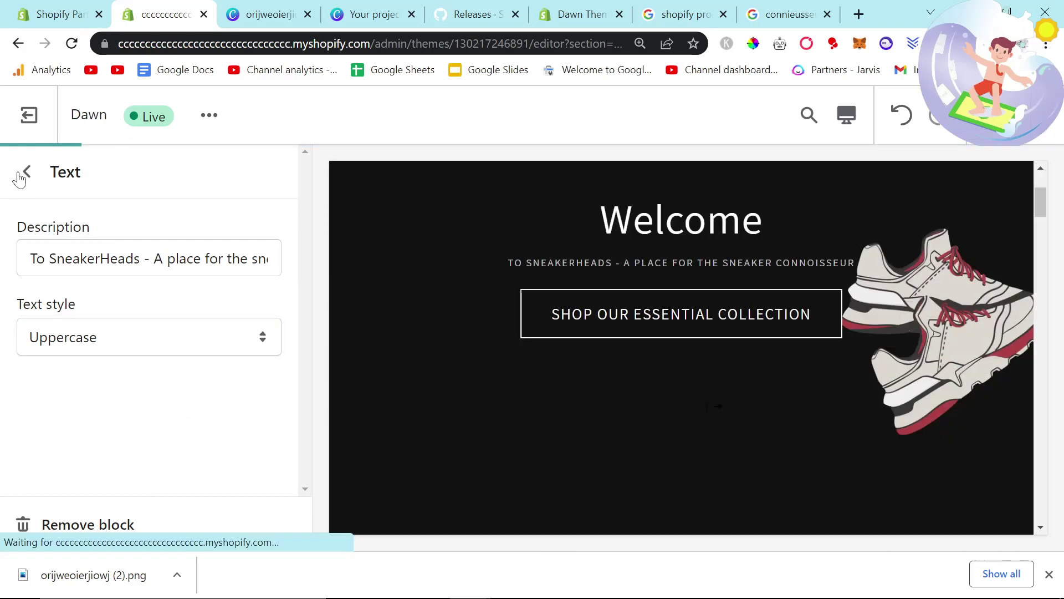
pyautogui.click(23, 175)
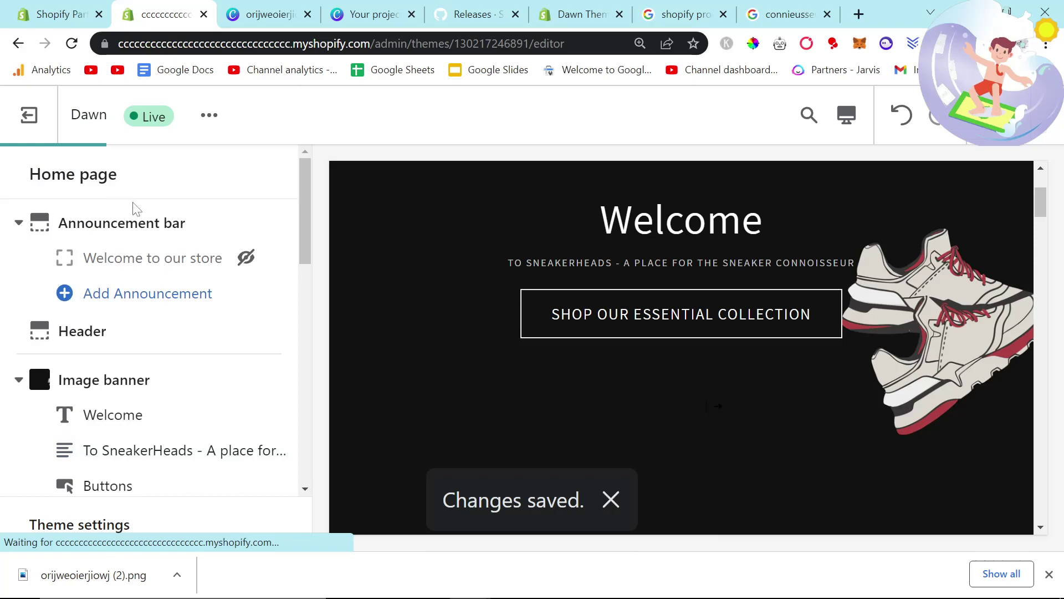
pyautogui.scroll(-3, 171, 319)
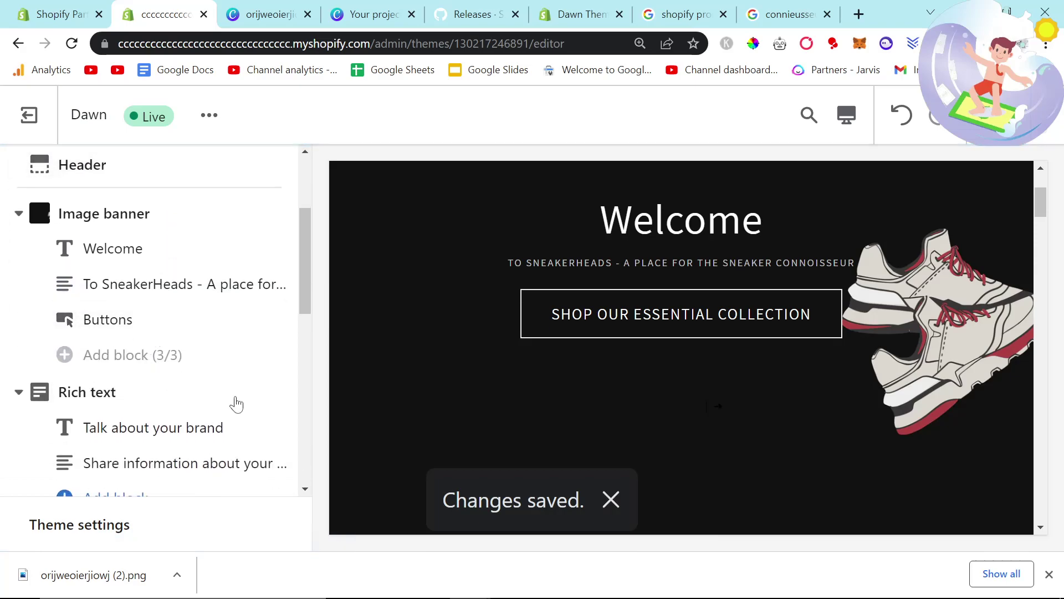
# Step: Switch the theme preview to the Mobile device size
pyautogui.scroll(-3, 573, 397)
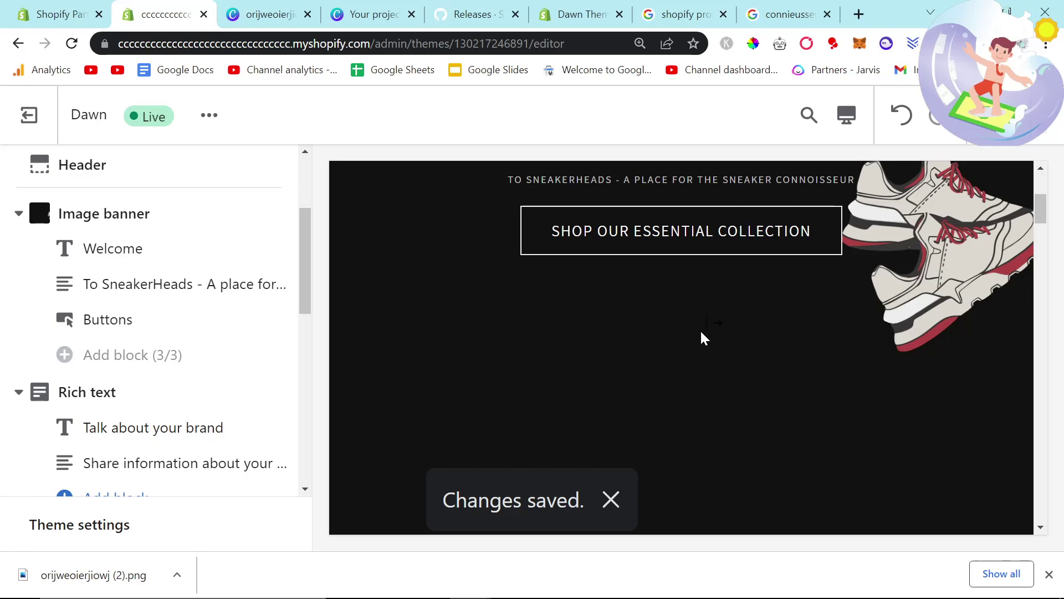
pyautogui.scroll(-5, 700, 338)
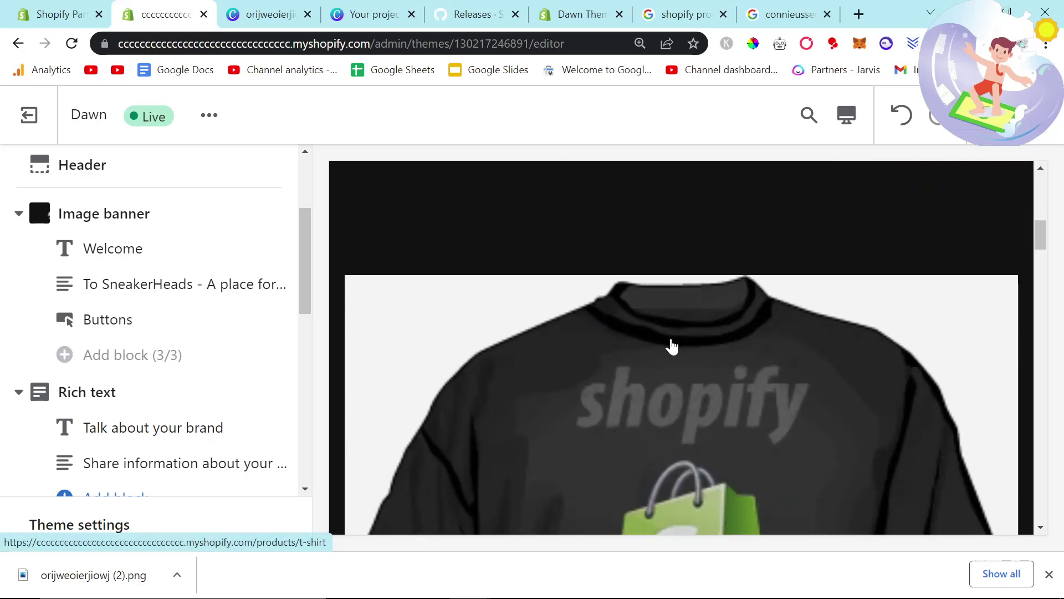
pyautogui.click(845, 115)
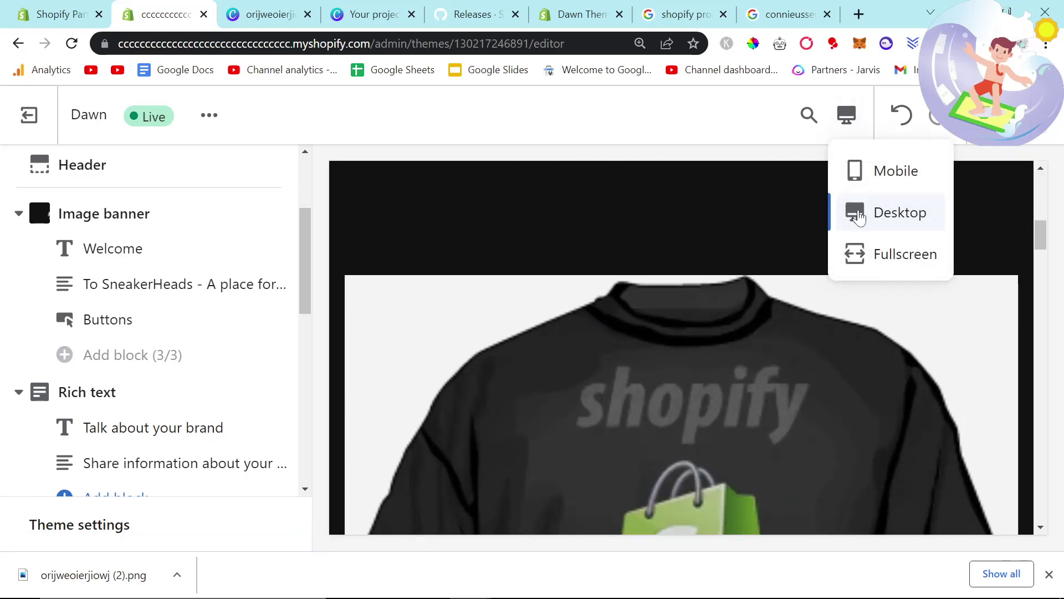
pyautogui.click(887, 179)
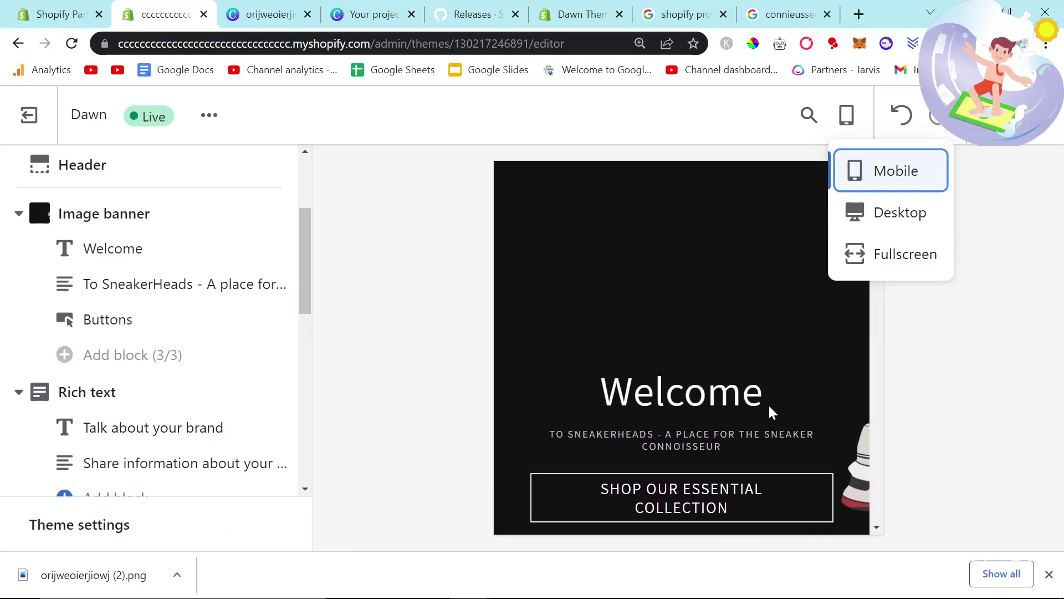
pyautogui.middleClick(839, 342)
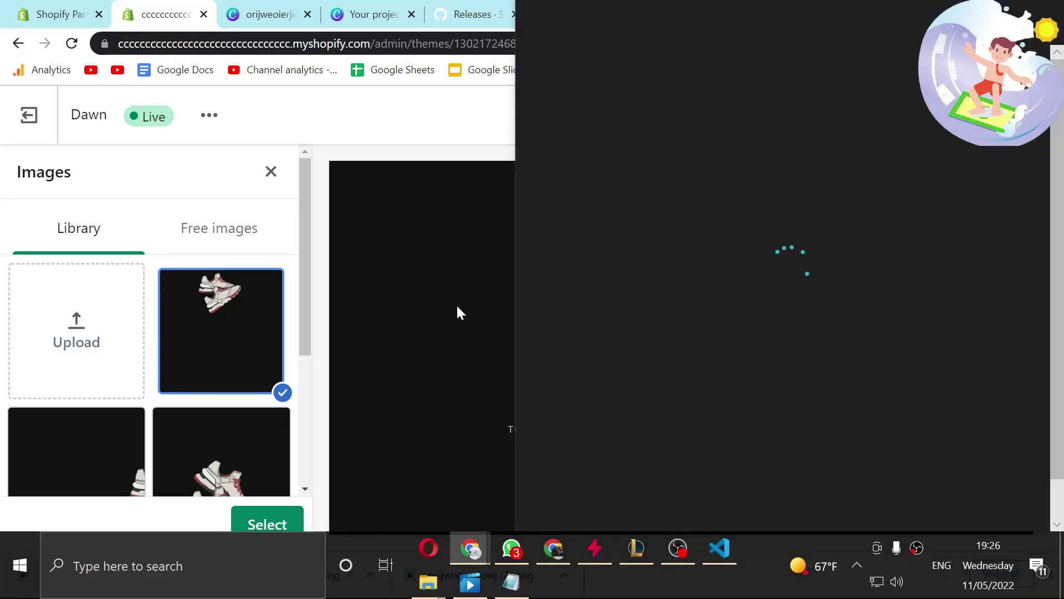
# Step: Put the theme editor preview into the mobile layout
pyautogui.click(457, 304)
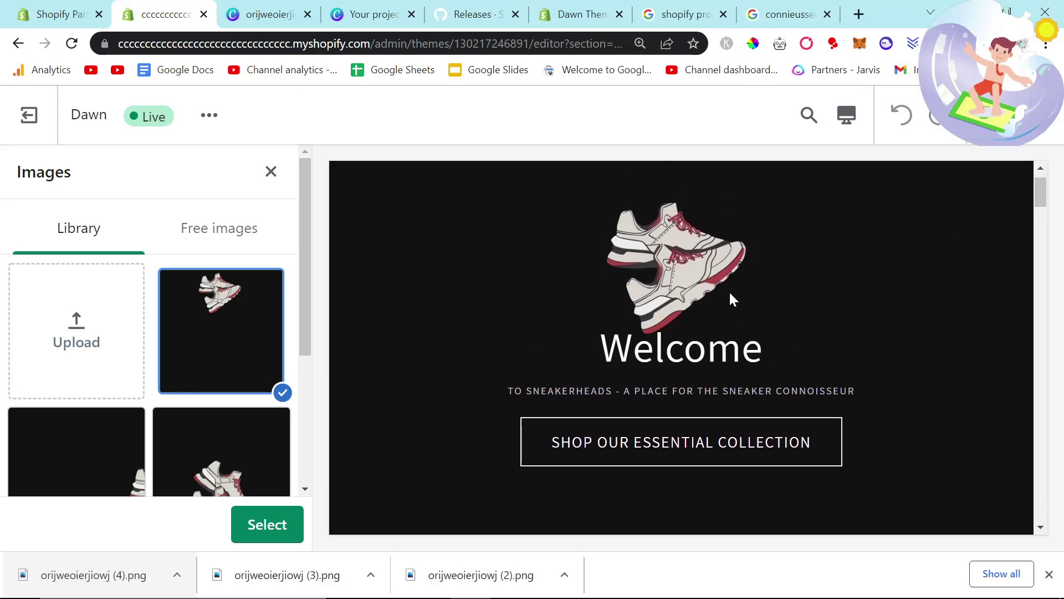
pyautogui.scroll(-5, 813, 268)
pyautogui.scroll(5, 634, 405)
pyautogui.scroll(-1, 723, 277)
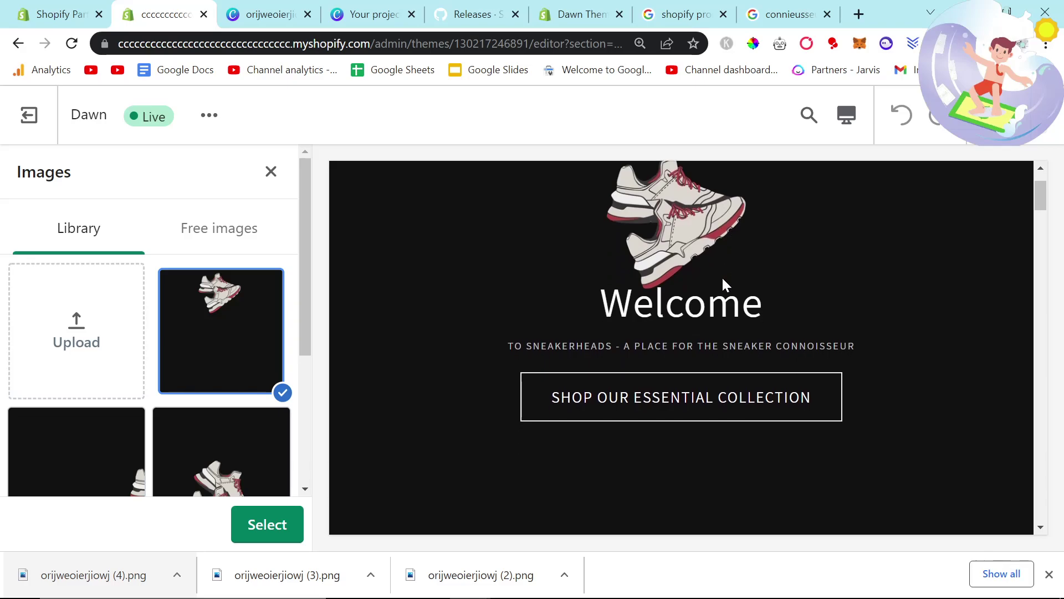
pyautogui.scroll(1, 803, 209)
pyautogui.click(846, 115)
pyautogui.click(891, 186)
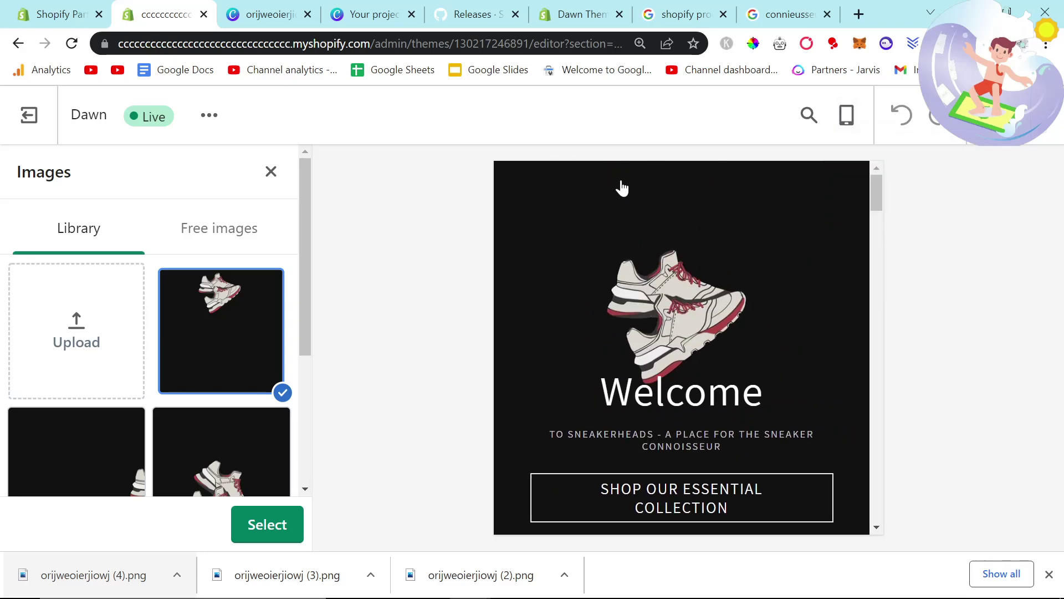
# Step: Leave the banner's first image empty and use the sneaker picture as its second image
pyautogui.scroll(-3, 623, 187)
pyautogui.scroll(-4, 685, 346)
pyautogui.scroll(8, 685, 346)
pyautogui.click(271, 172)
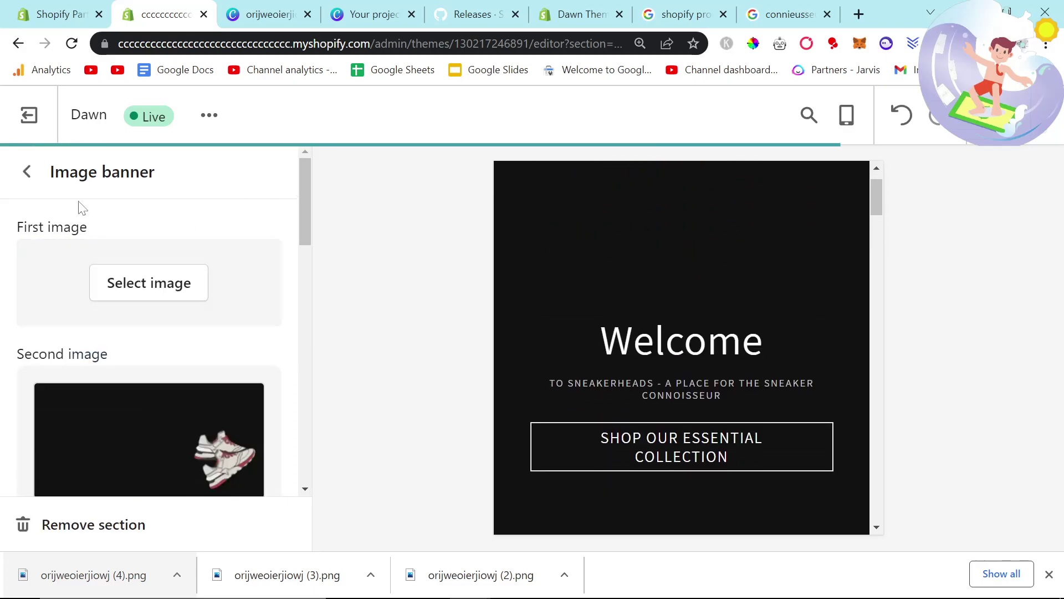
pyautogui.click(149, 282)
pyautogui.click(220, 330)
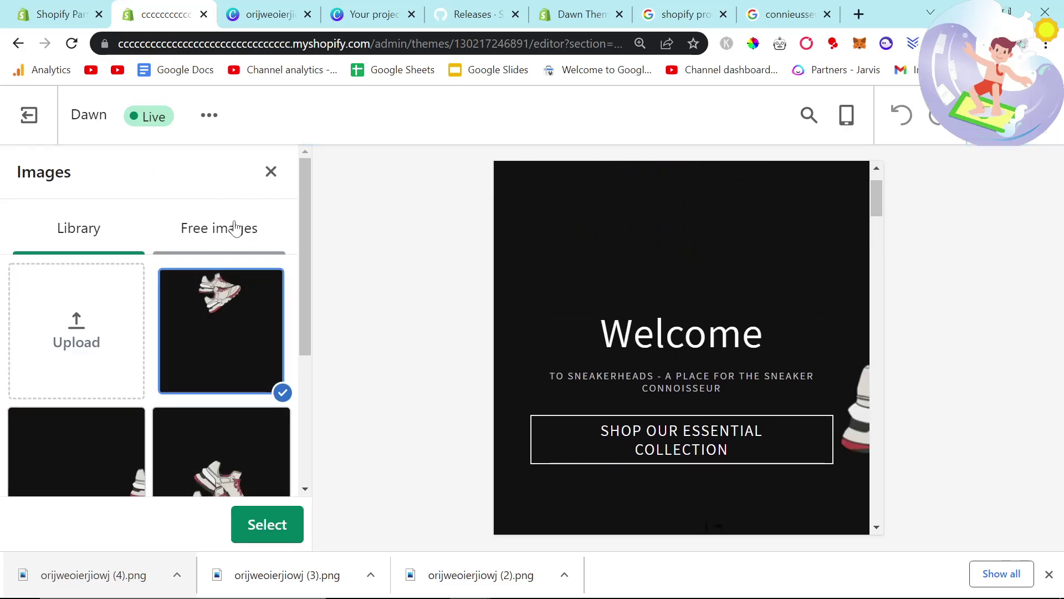
pyautogui.click(269, 524)
pyautogui.click(26, 172)
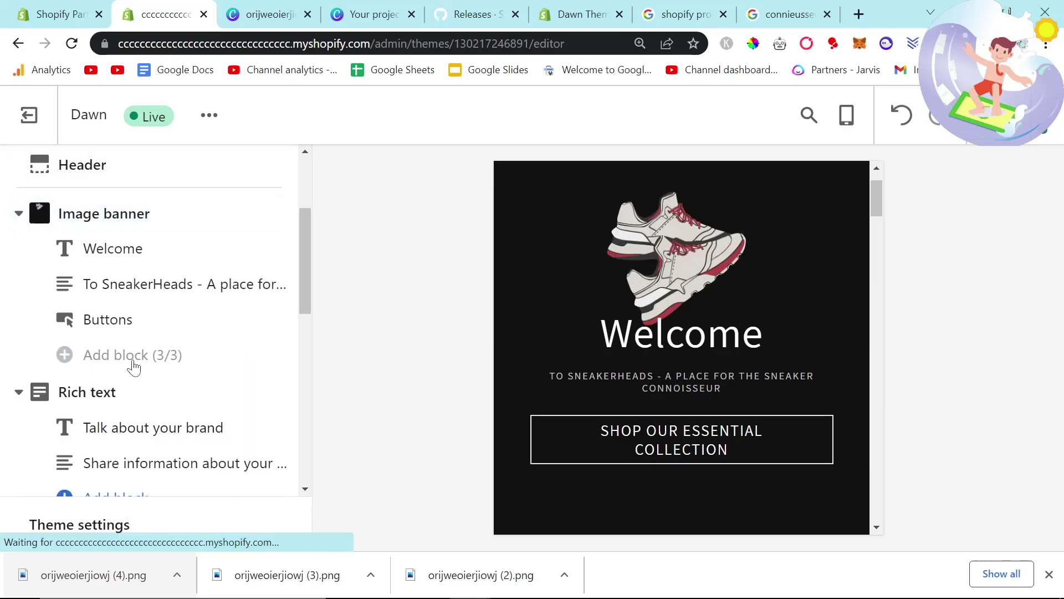
pyautogui.scroll(-8, 166, 443)
pyautogui.scroll(-2, 175, 475)
# Step: Open Theme settings Colors and try a light pink for the secondary Text colour
pyautogui.click(131, 522)
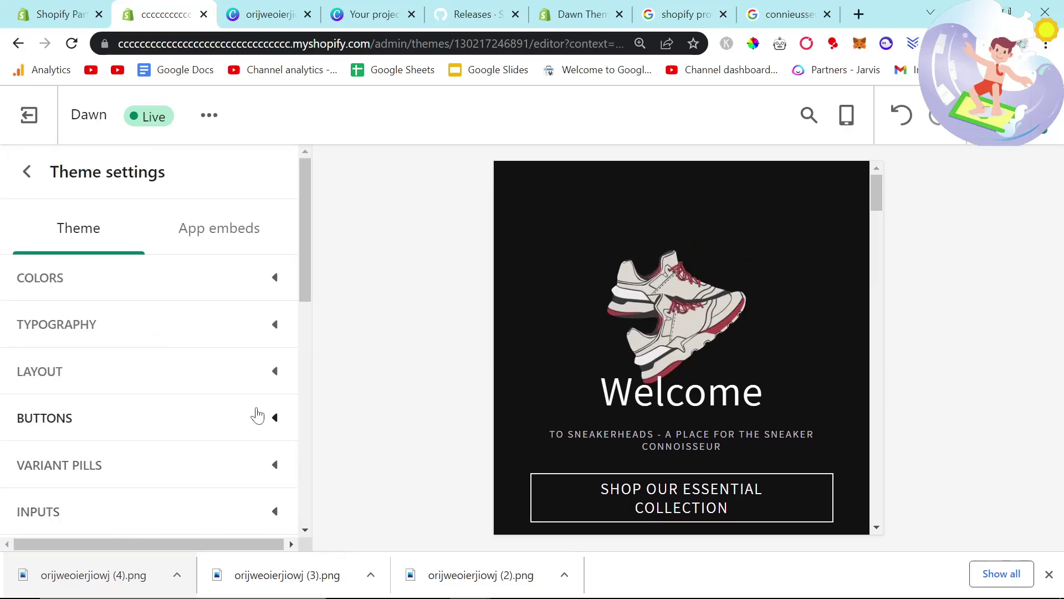
pyautogui.click(109, 295)
pyautogui.scroll(-6, 72, 367)
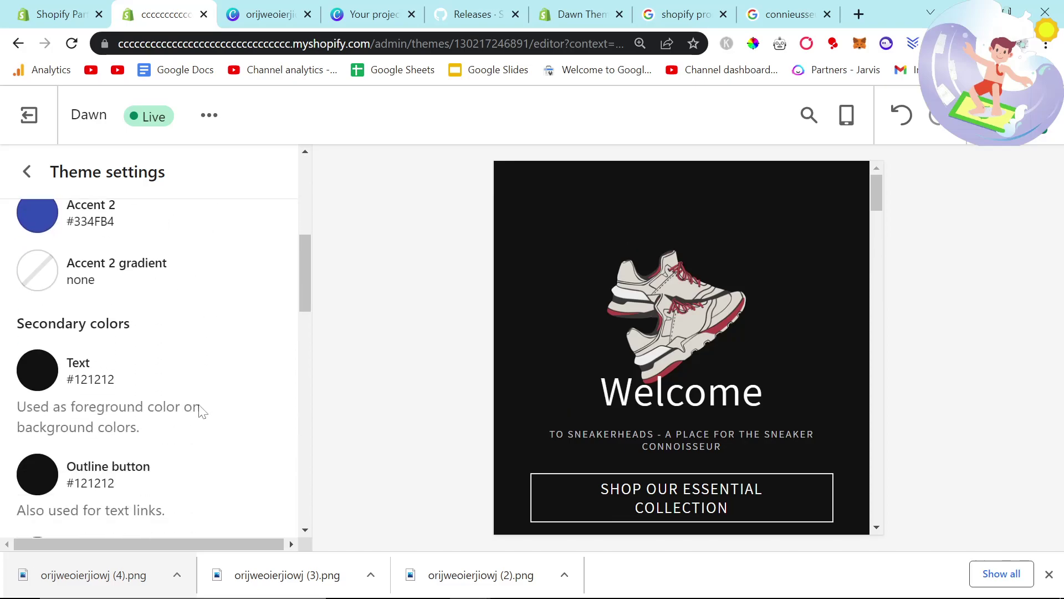
pyautogui.click(89, 372)
pyautogui.moveTo(60, 248); pyautogui.dragTo(62, 100)
pyautogui.click(300, 196)
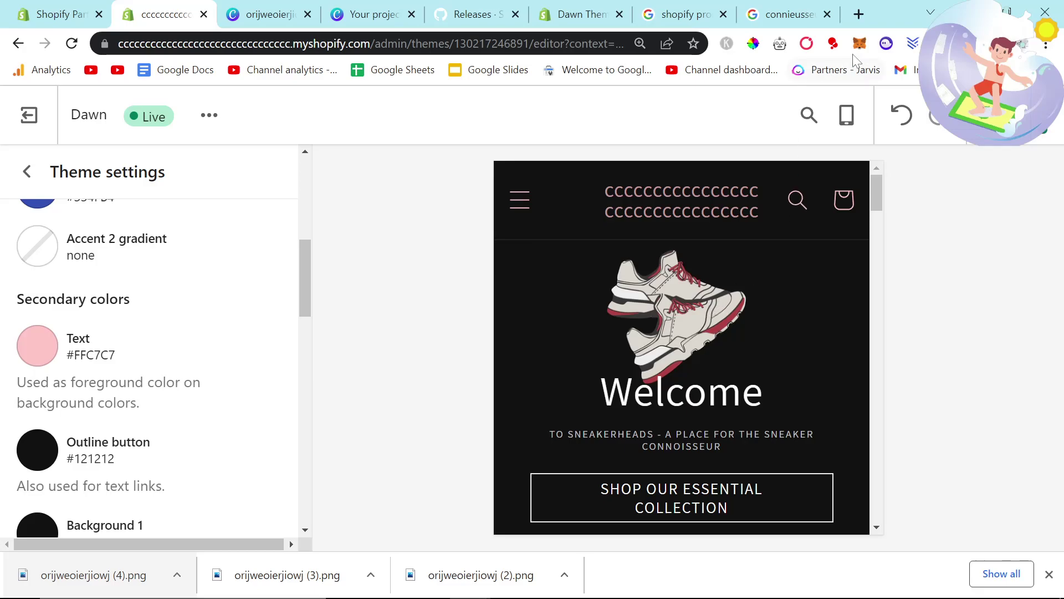
# Step: Sample the sneaker's red and set the Text colour to #AD4045
pyautogui.click(752, 45)
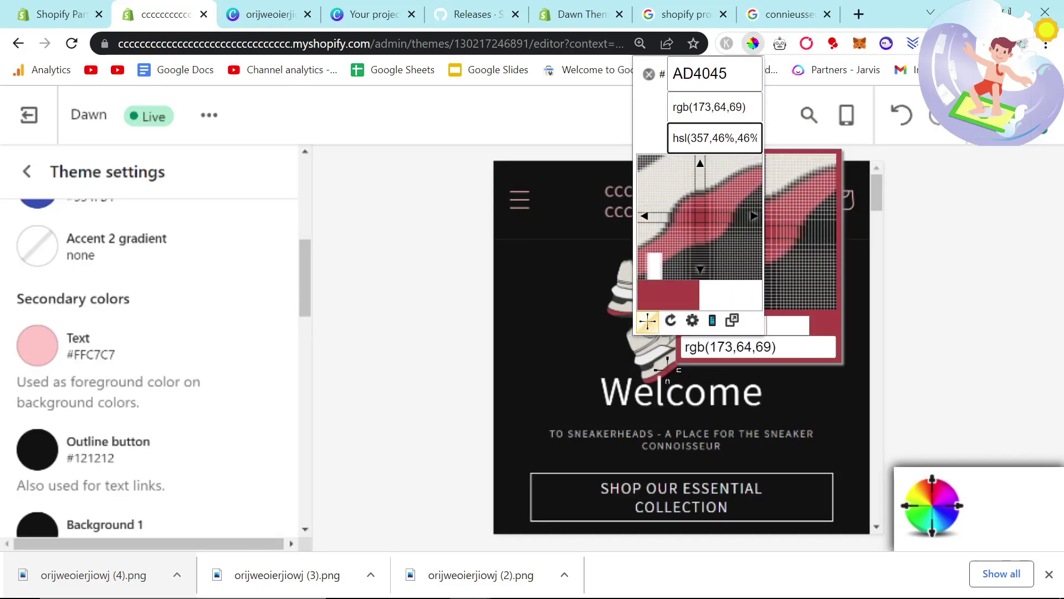
pyautogui.click(702, 367)
pyautogui.hotkey('ctrl', 'c')
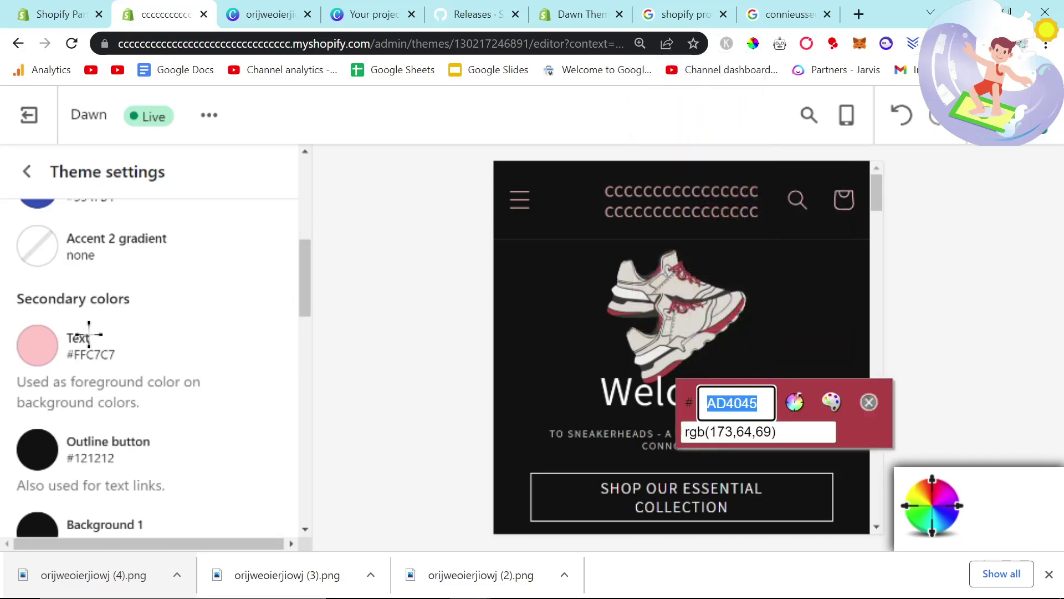
pyautogui.click(37, 345)
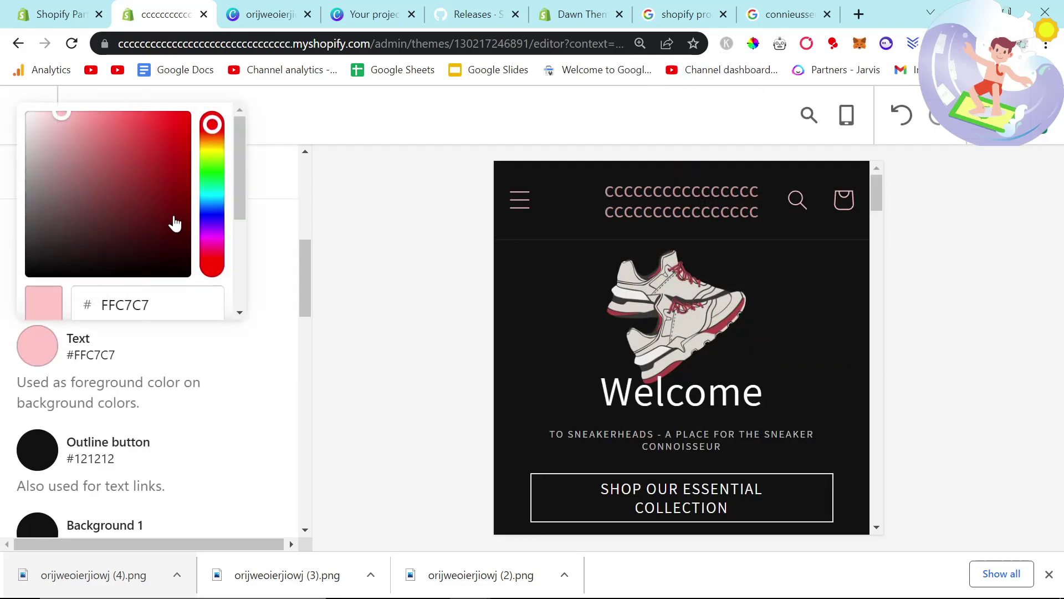
pyautogui.hotkey('ctrl', 'v')
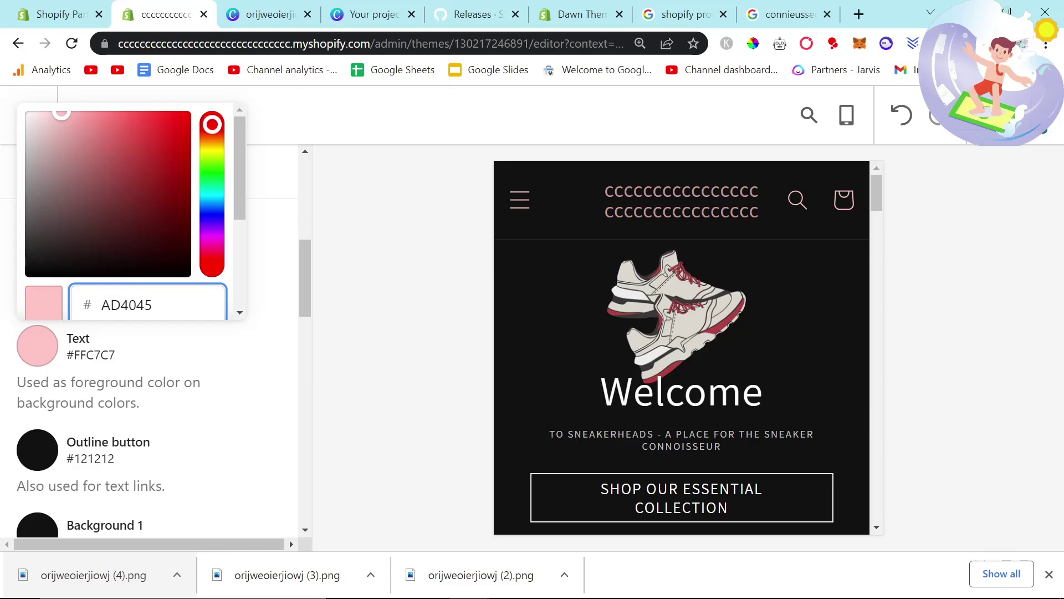
pyautogui.click(281, 380)
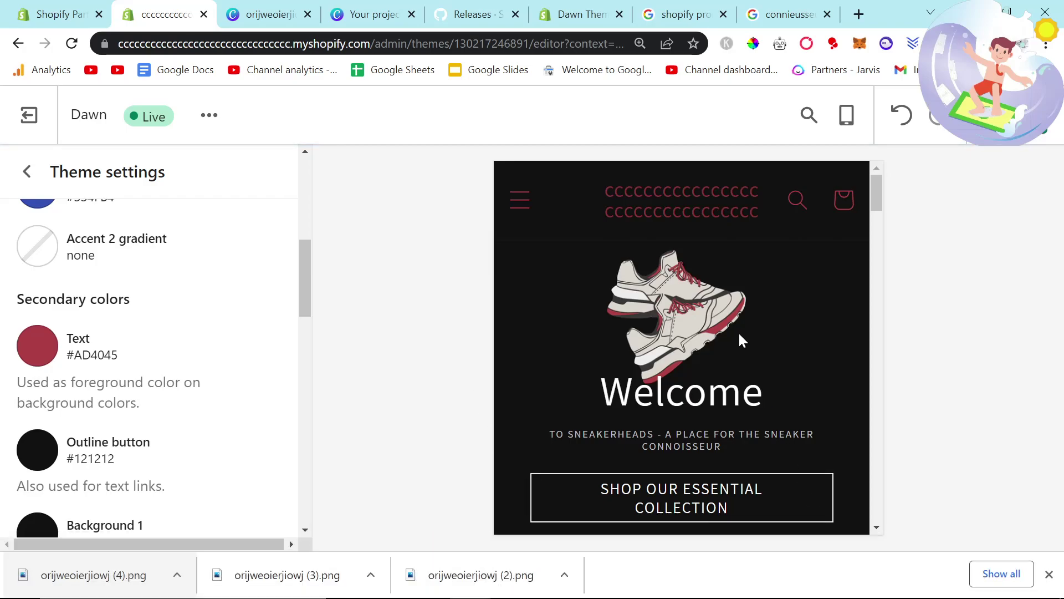
# Step: Scroll through the mobile preview to check the new #AD4045 crimson colours
pyautogui.scroll(-2, 738, 331)
pyautogui.scroll(2, 740, 330)
pyautogui.scroll(-2, 740, 331)
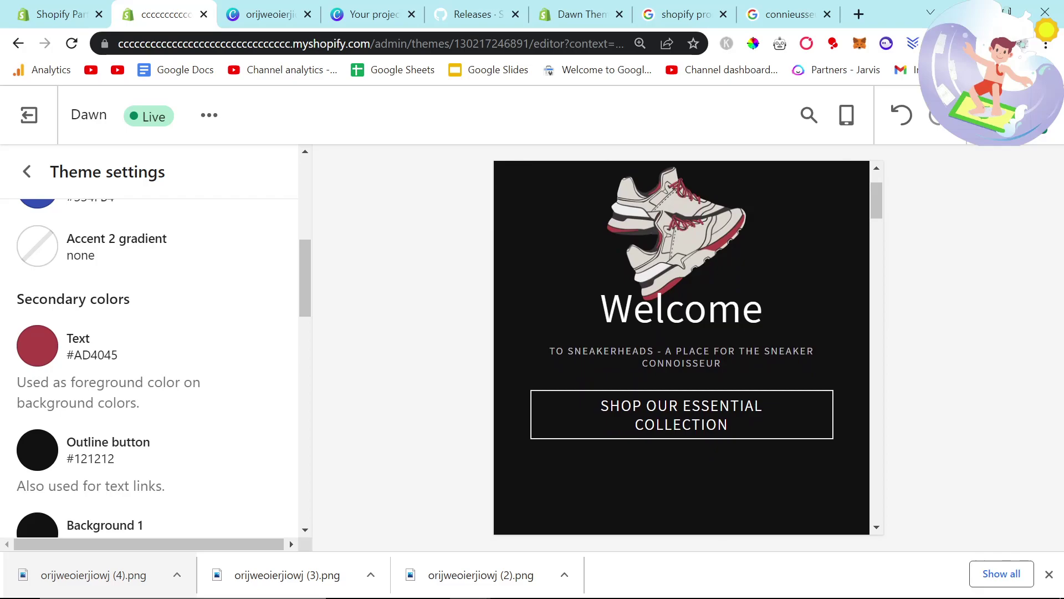
pyautogui.scroll(2, 740, 331)
pyautogui.scroll(-5, 238, 328)
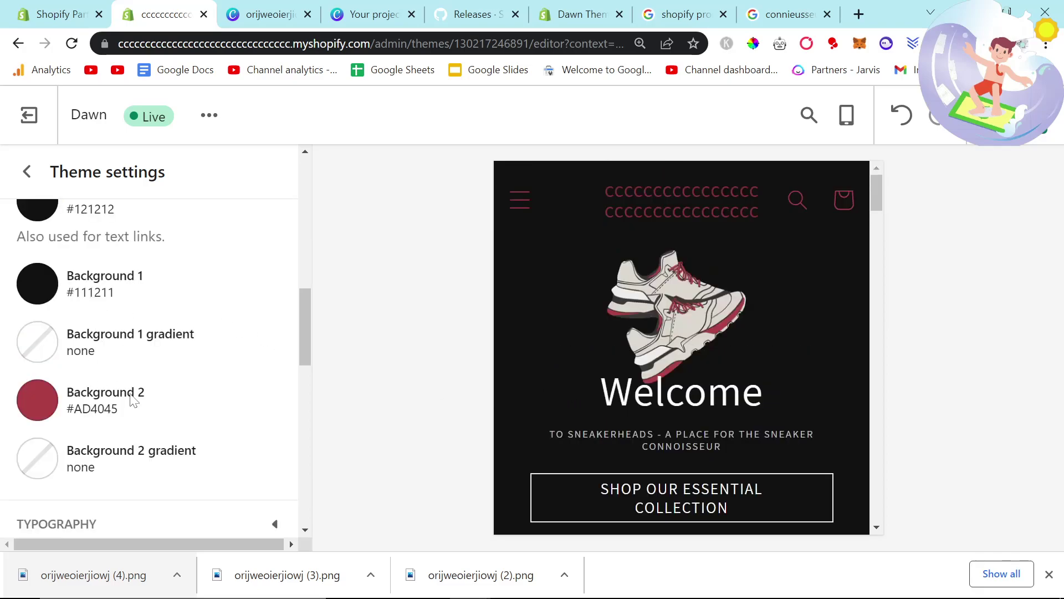
pyautogui.scroll(3, 132, 398)
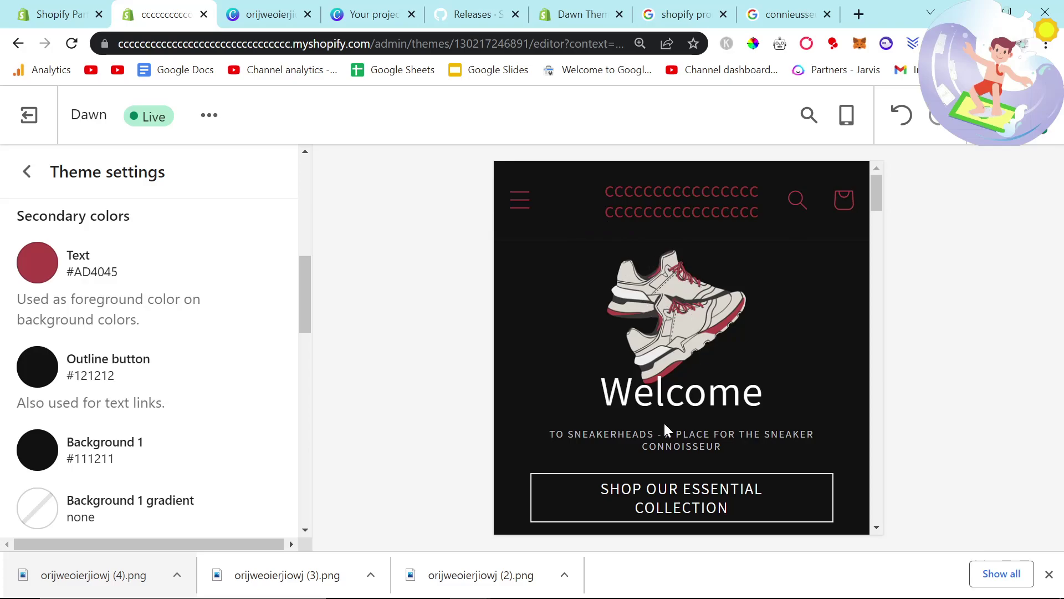
pyautogui.scroll(-7, 666, 429)
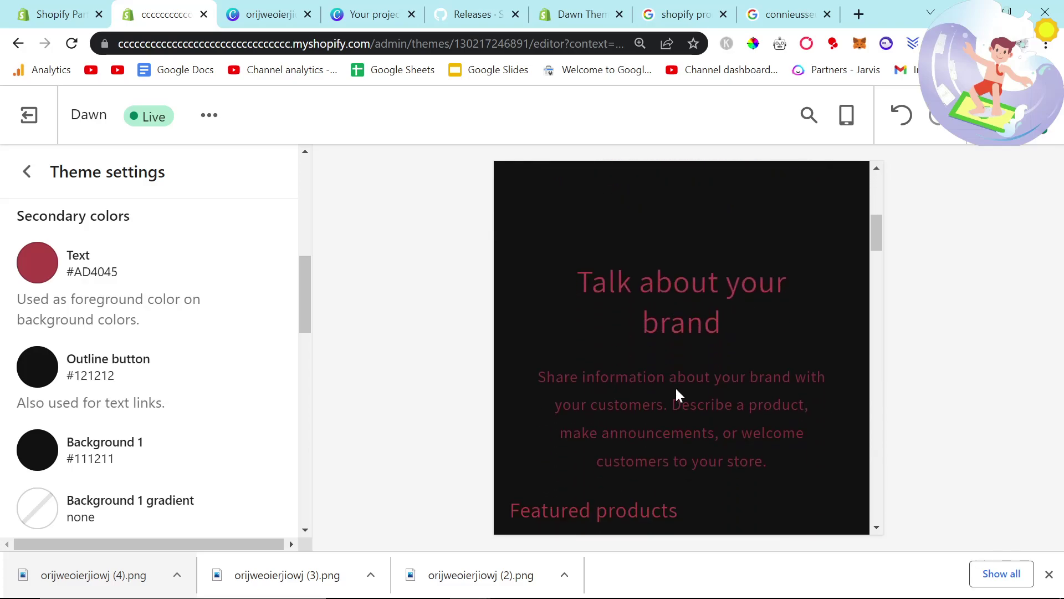
pyautogui.scroll(-8, 677, 385)
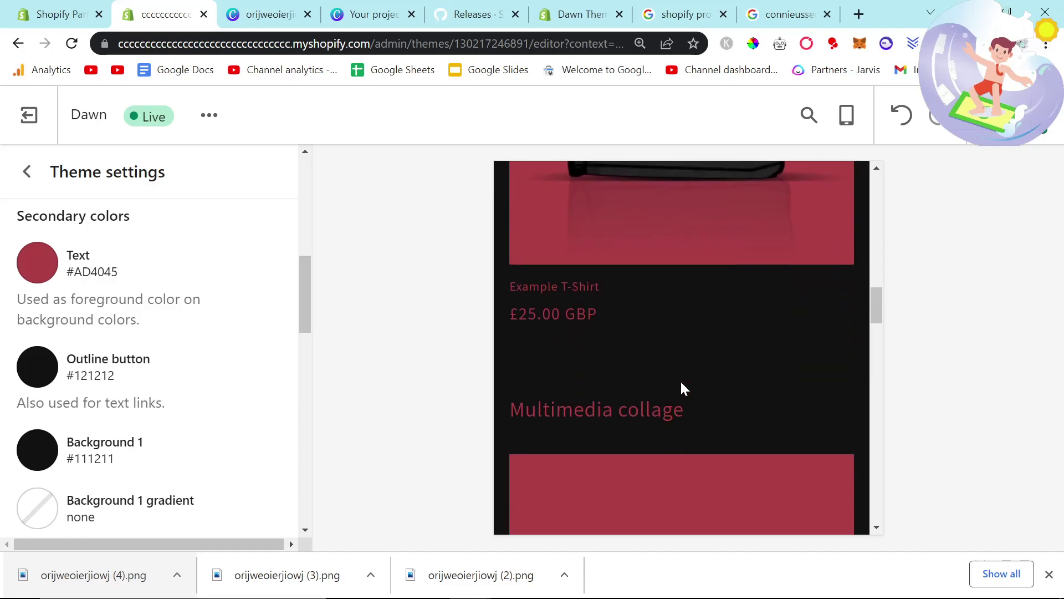
pyautogui.scroll(-6, 680, 381)
pyautogui.scroll(2, 687, 380)
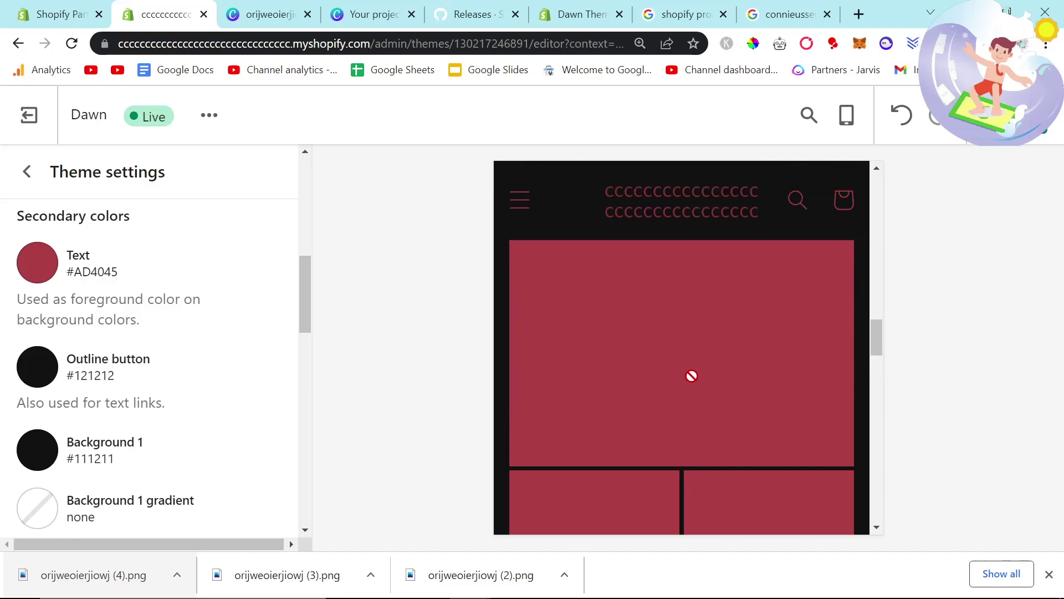
pyautogui.scroll(-8, 691, 376)
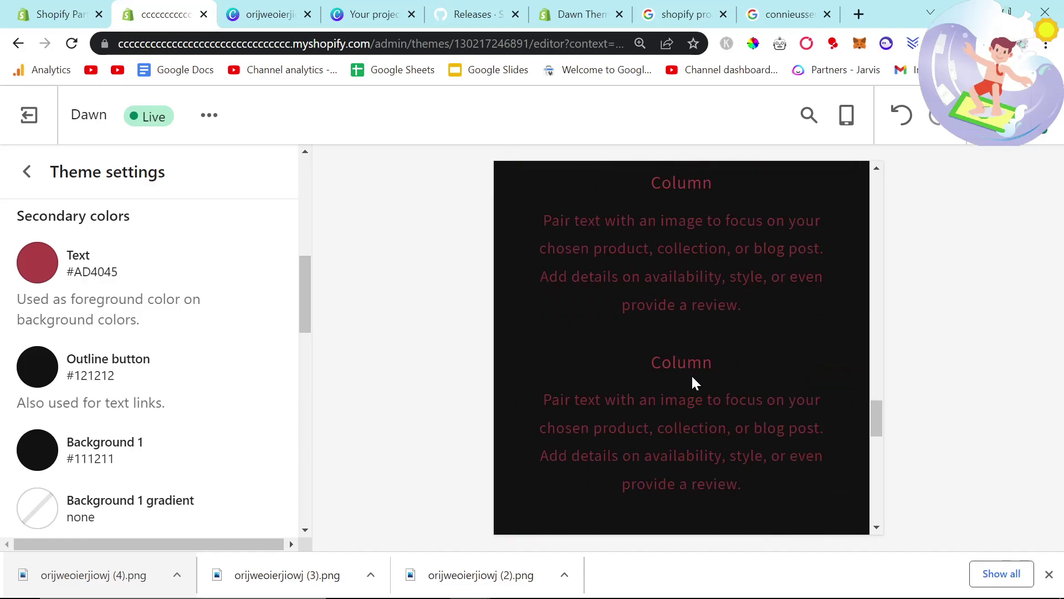
pyautogui.scroll(10, 692, 377)
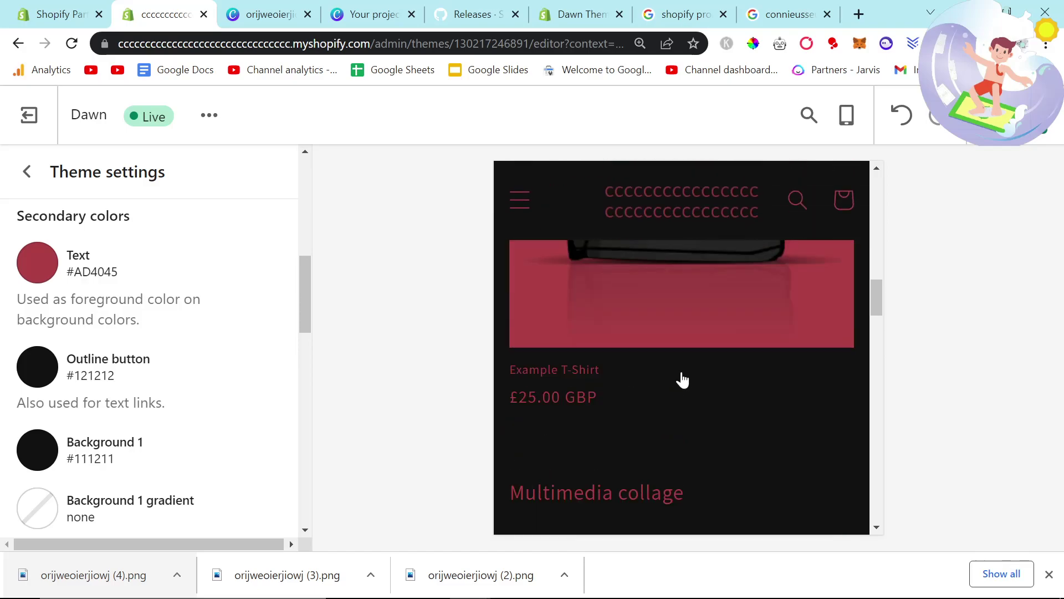
pyautogui.scroll(8, 687, 377)
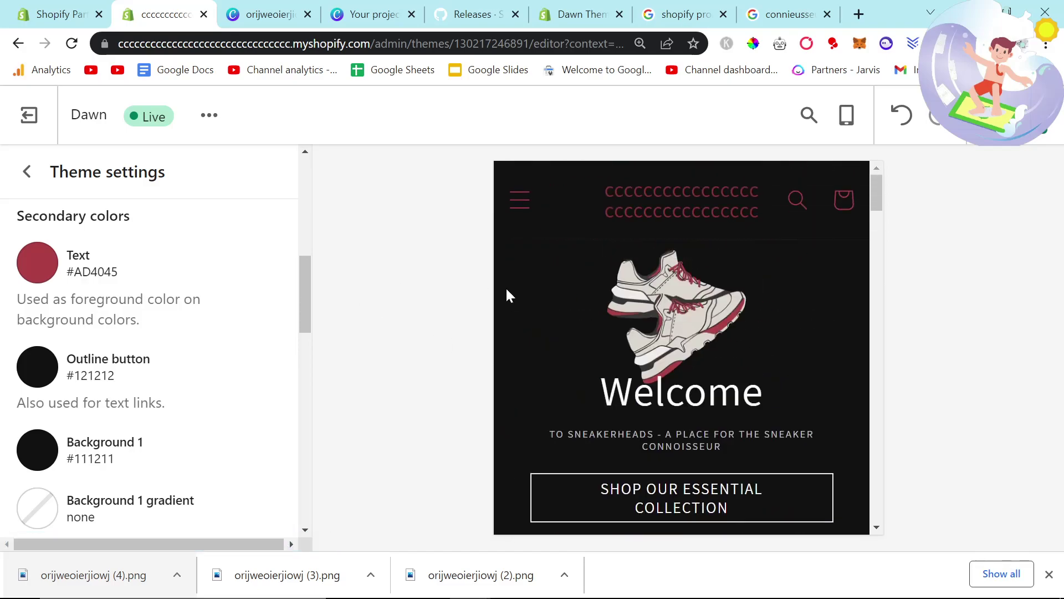
pyautogui.scroll(-8, 748, 408)
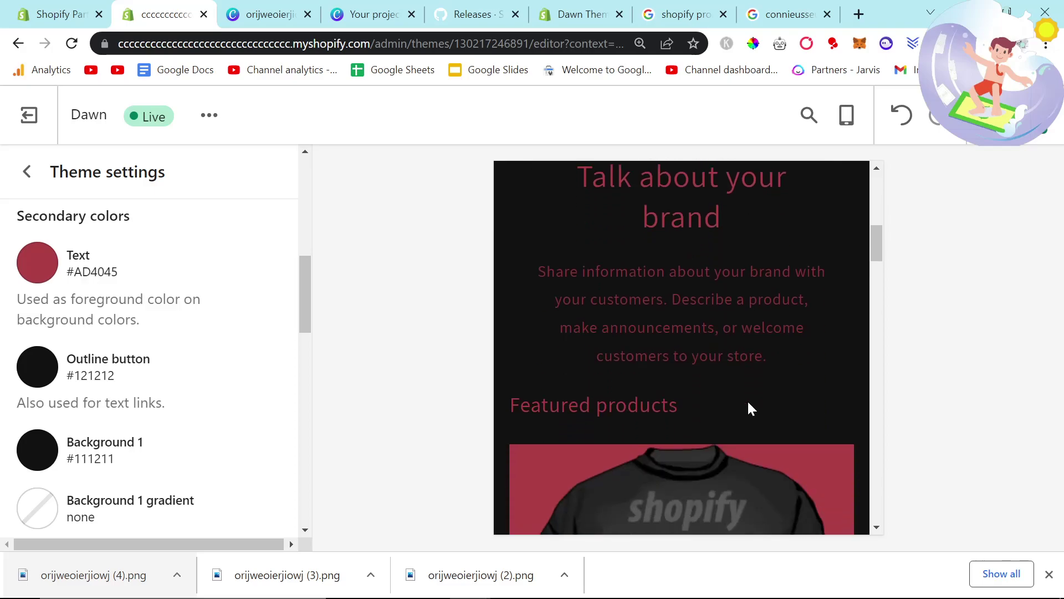
pyautogui.scroll(-3, 748, 408)
pyautogui.scroll(10, 698, 397)
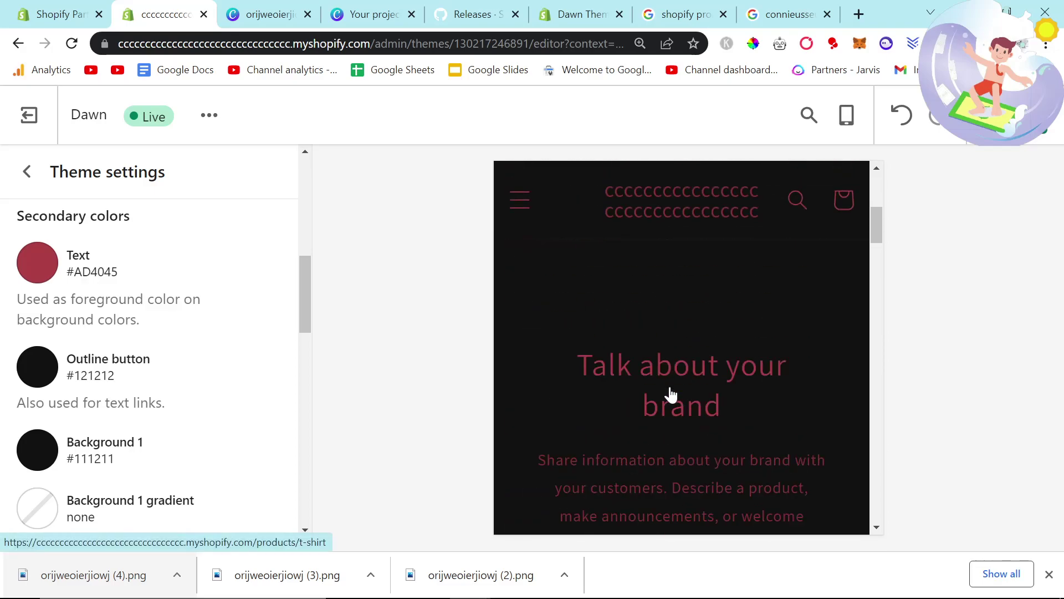
# Step: Change the Rich text heading from 'Talk about your brand' to 'We are SneakerHeads'
pyautogui.click(27, 172)
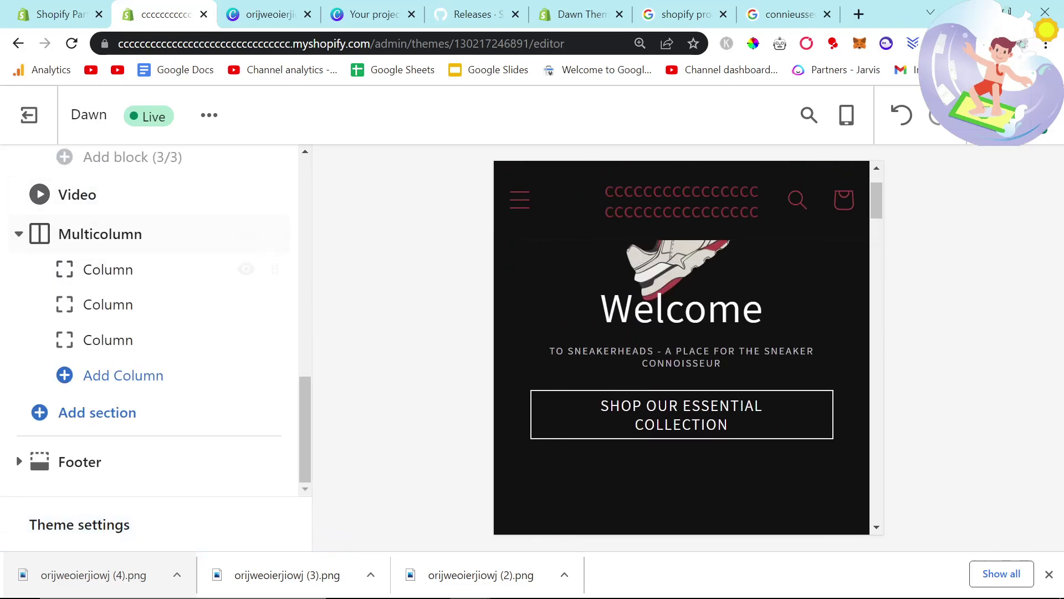
pyautogui.scroll(10, 108, 309)
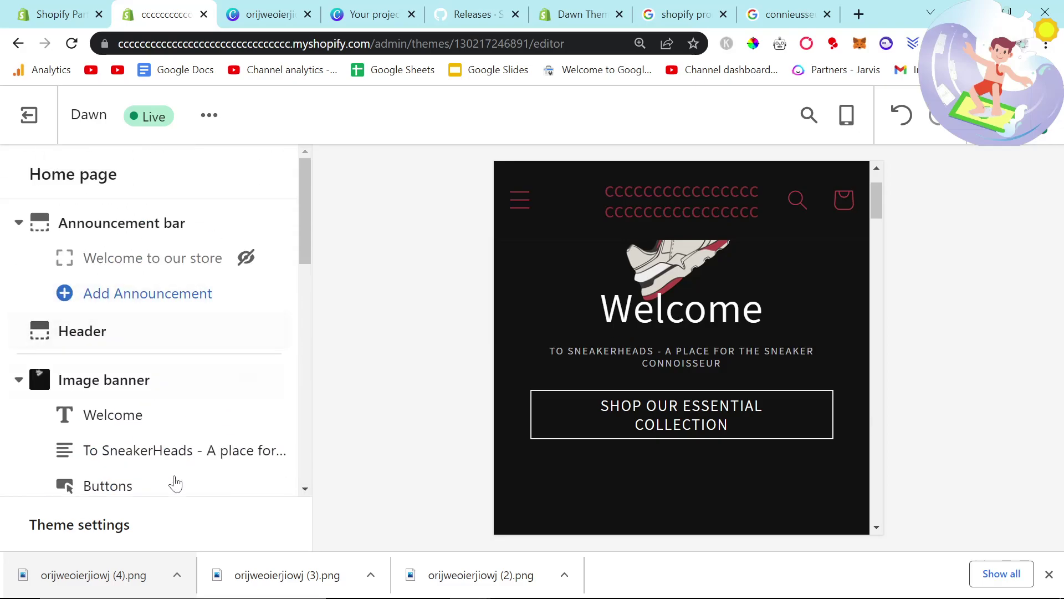
pyautogui.scroll(-3, 158, 443)
pyautogui.scroll(-5, 703, 458)
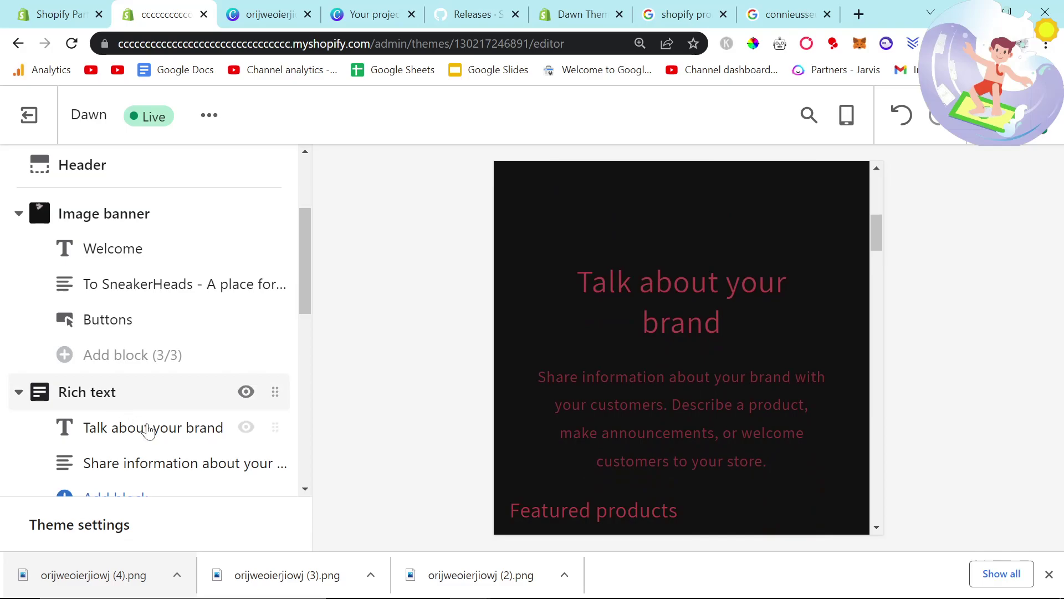
pyautogui.click(148, 430)
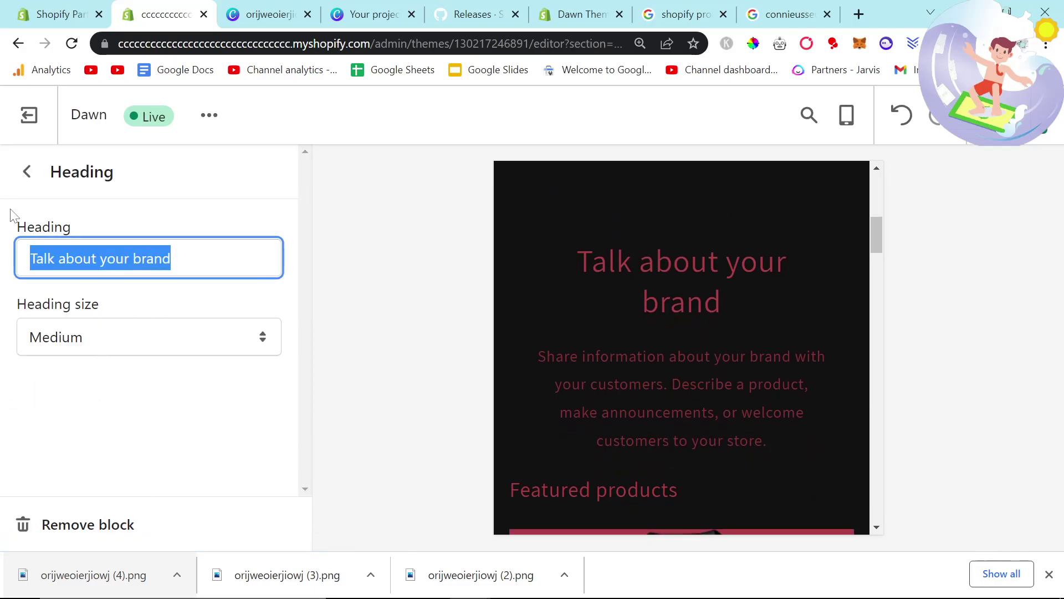
pyautogui.write('We')
pyautogui.press('BackSpace')
pyautogui.press('BackSpace')
pyautogui.write('We ar')
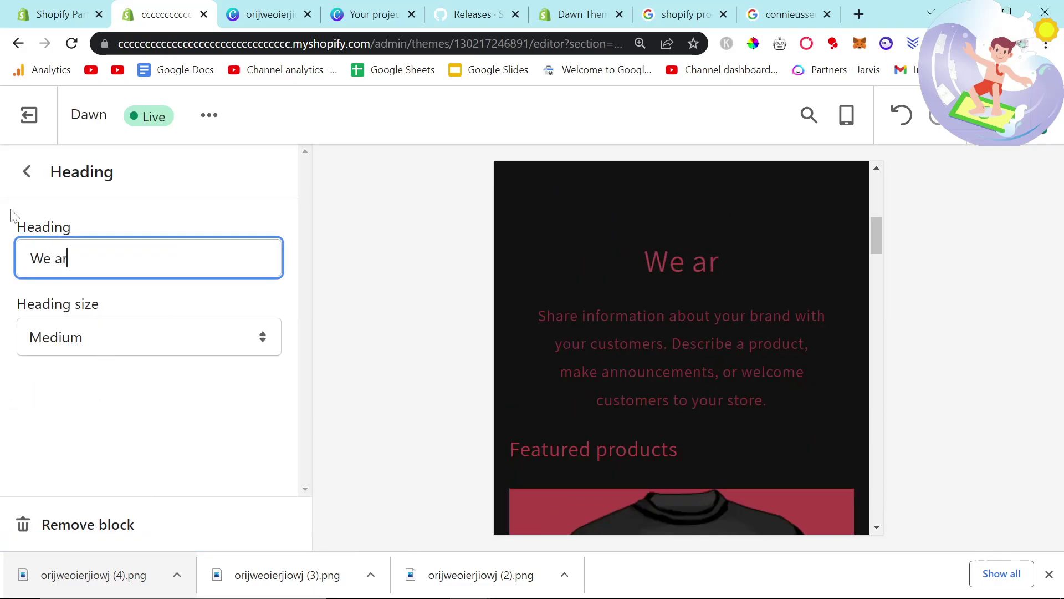
pyautogui.write('e Sneaker Head')
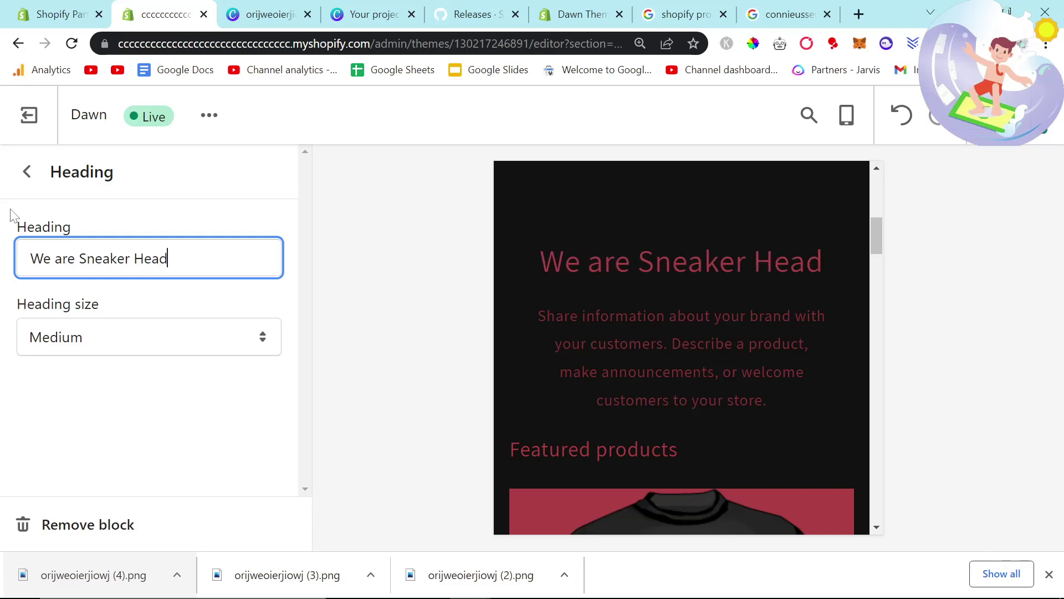
pyautogui.press('BackSpace')
pyautogui.press('BackSpace')
pyautogui.press('BackSpace')
pyautogui.press('BackSpace')
pyautogui.press('BackSpace')
pyautogui.write('Heads')
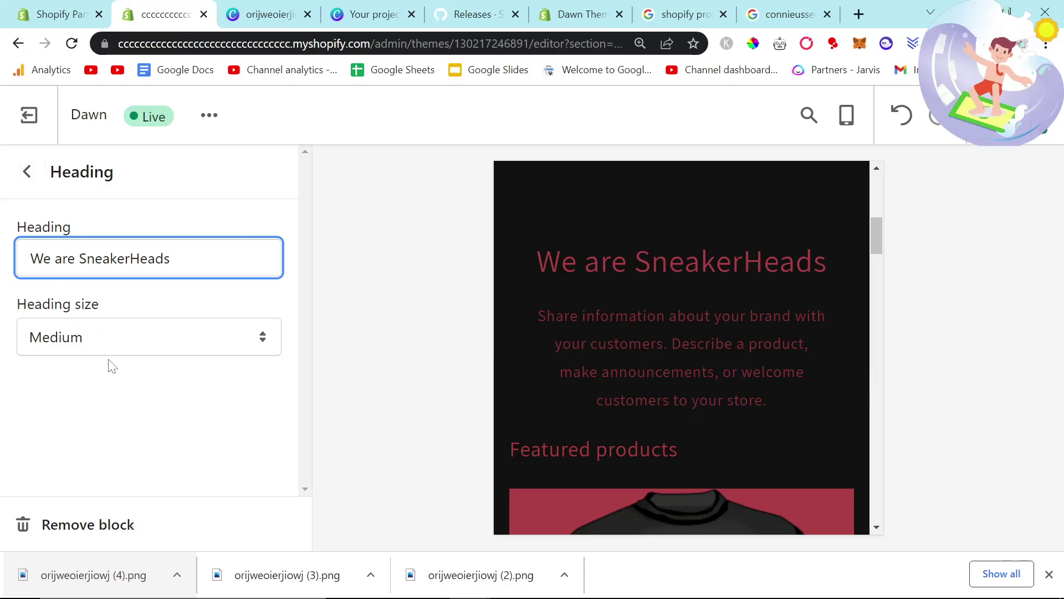
# Step: Open the banner description text and select it, then back out without changes
pyautogui.click(27, 172)
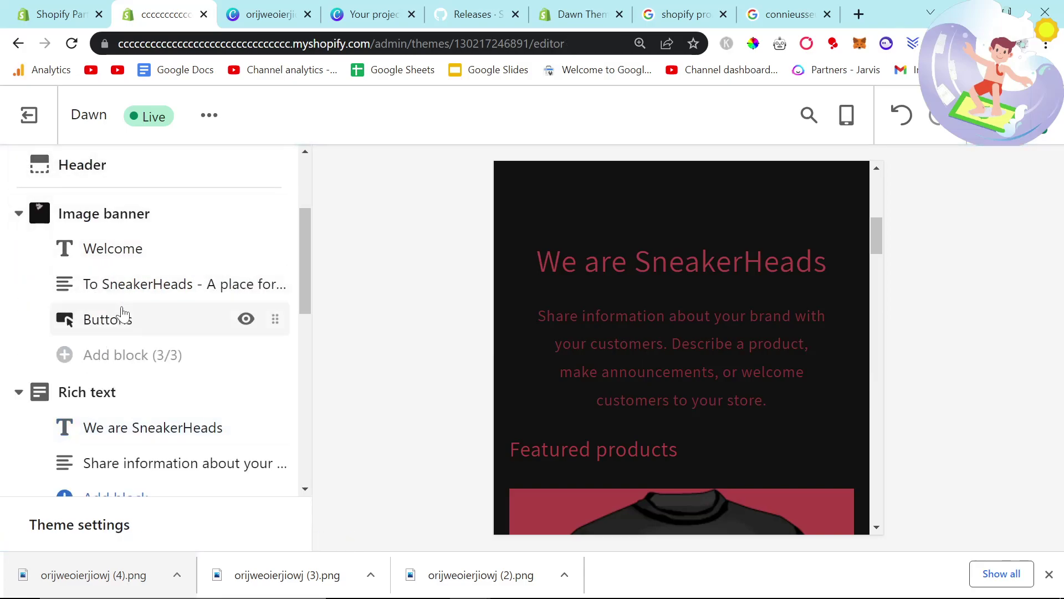
pyautogui.click(126, 283)
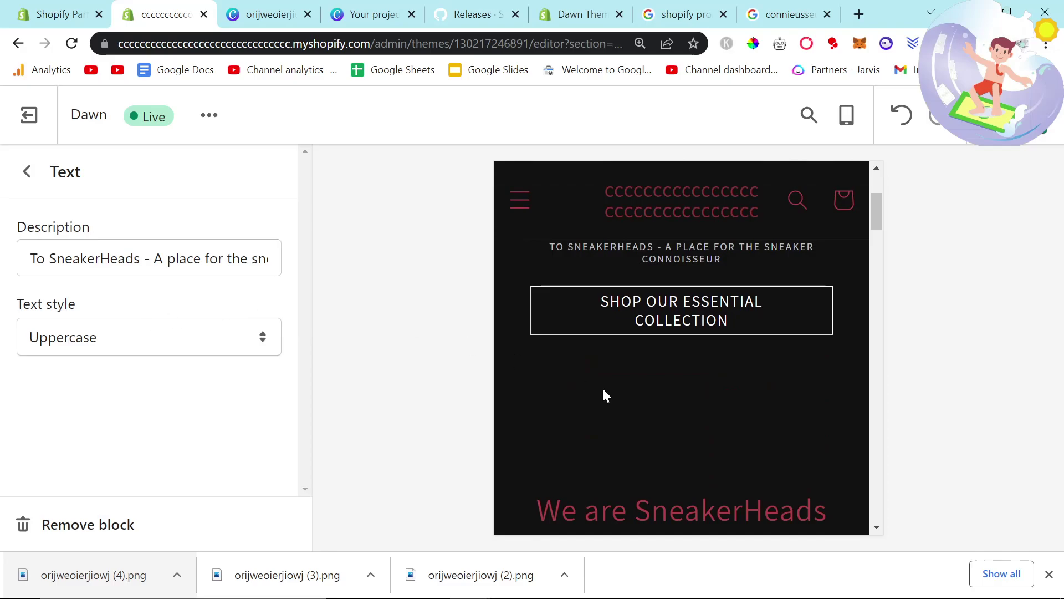
pyautogui.scroll(-6, 619, 402)
pyautogui.click(162, 258)
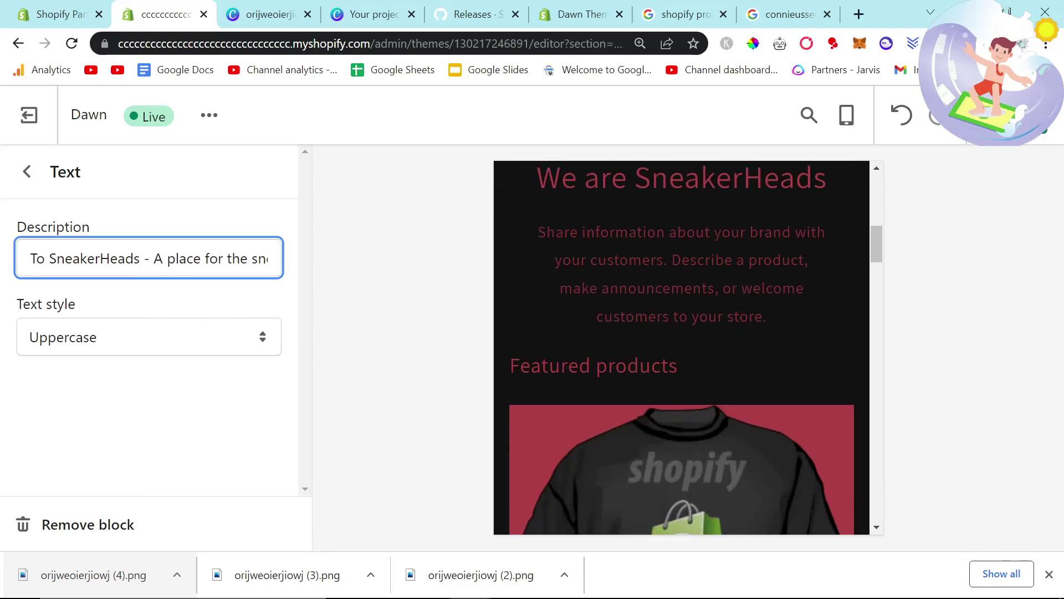
pyautogui.hotkey('ctrl', 'a')
pyautogui.click(26, 171)
# Step: Replace the 'Share information' placeholder with a bold paragraph starting 'SneakerHeads was built from the ground up'
pyautogui.scroll(-3, 142, 381)
pyautogui.click(185, 387)
pyautogui.hotkey('ctrl', 'a')
pyautogui.press('BackSpace')
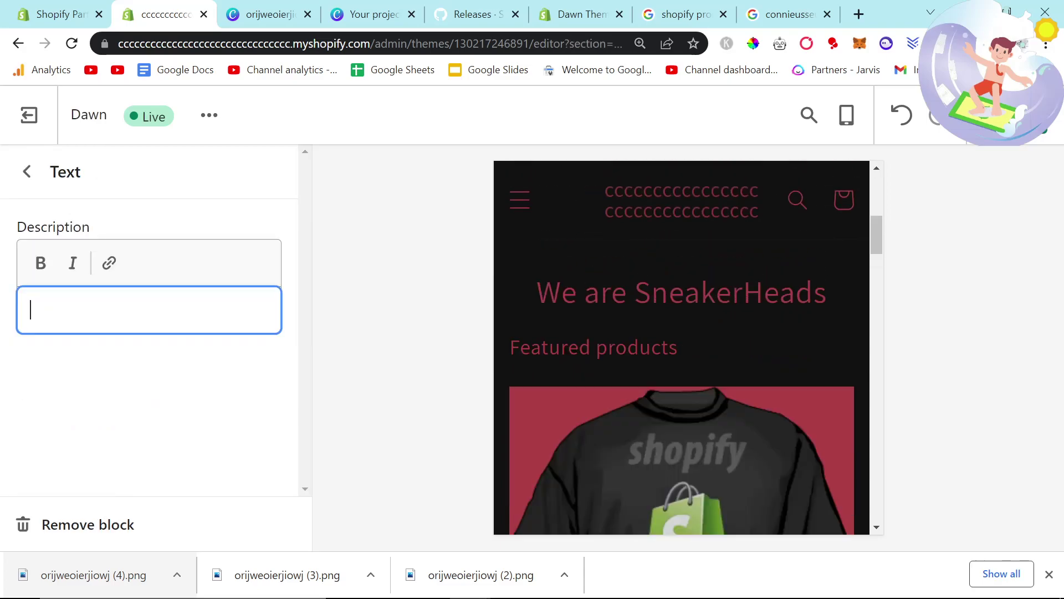
pyautogui.write('SneakerHeads was bui')
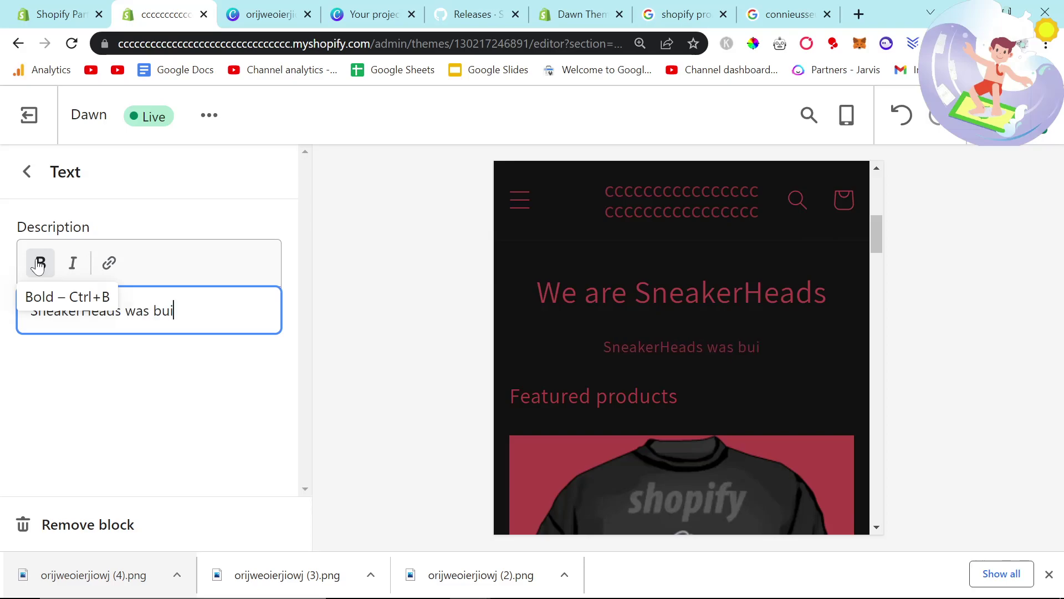
pyautogui.write('lt from the ground up with')
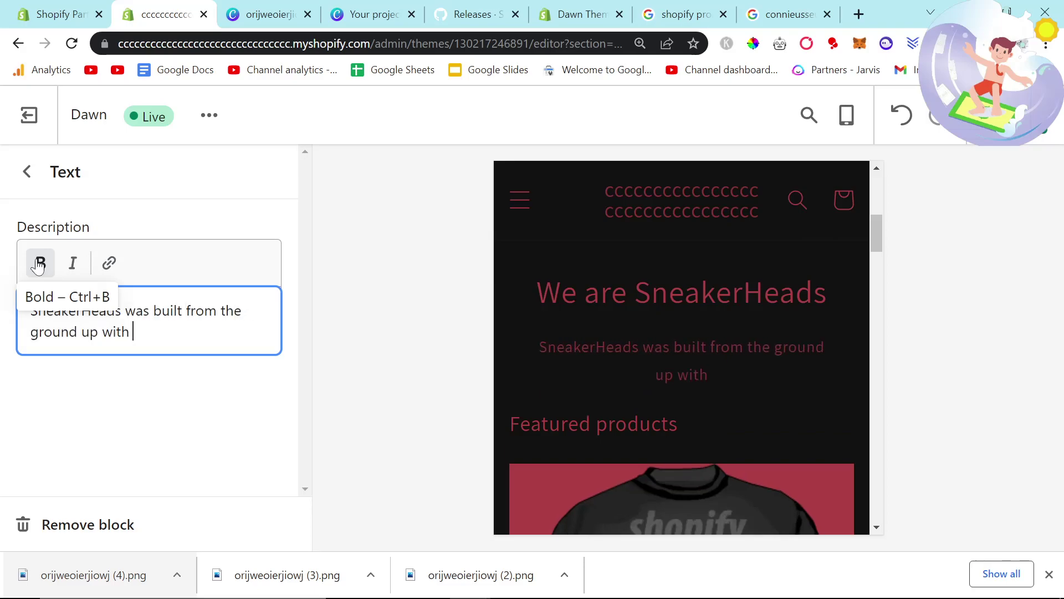
pyautogui.write(' one mission in mind: bringing the highe')
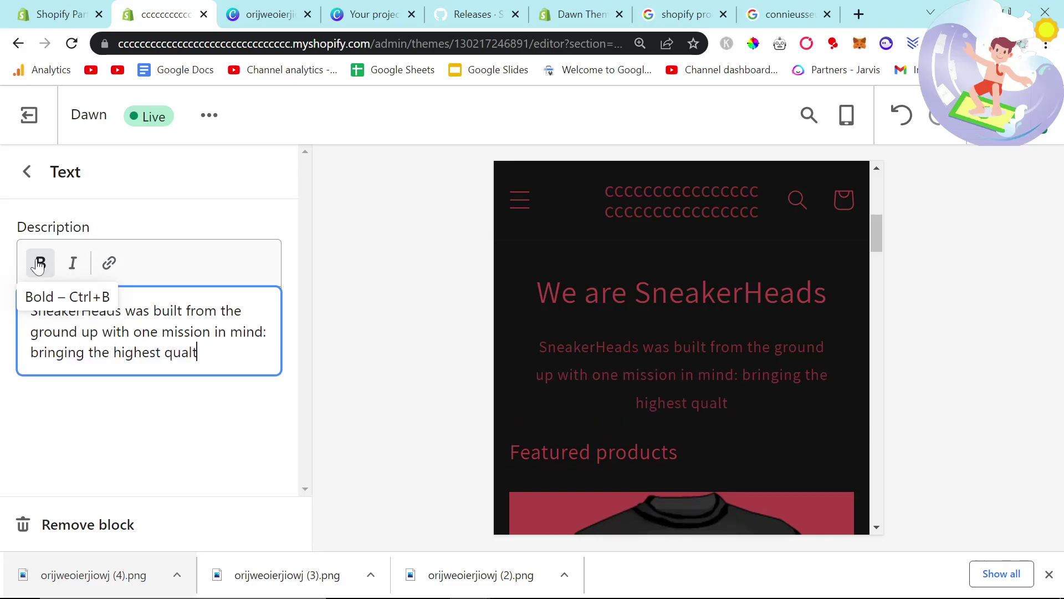
pyautogui.write('st quality sneaker to ')
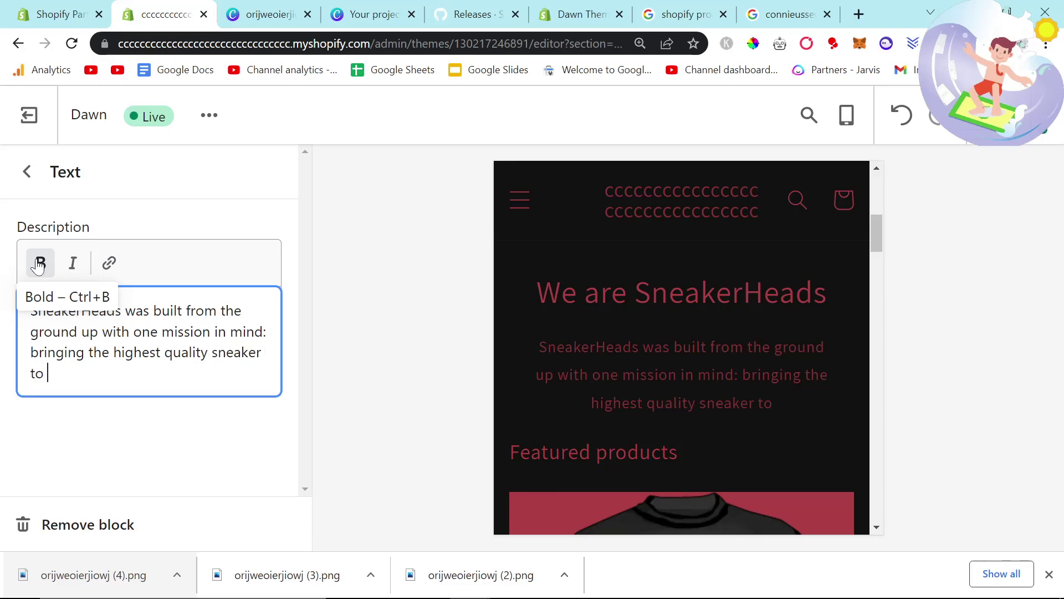
pyautogui.write('those who want it')
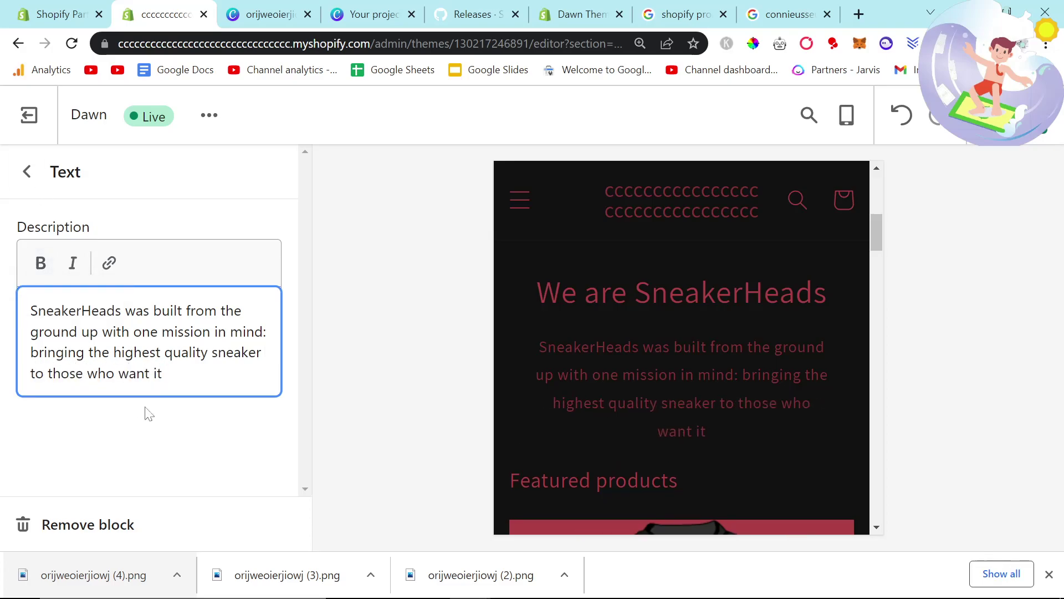
pyautogui.hotkey('ctrl', 'a')
pyautogui.click(56, 263)
pyautogui.click(164, 441)
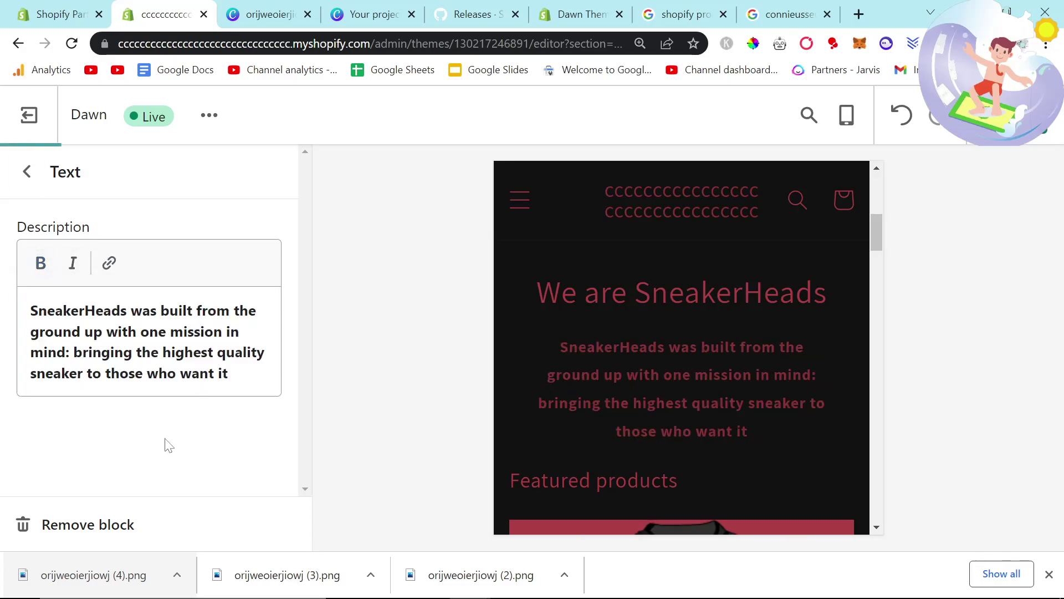
pyautogui.click(26, 172)
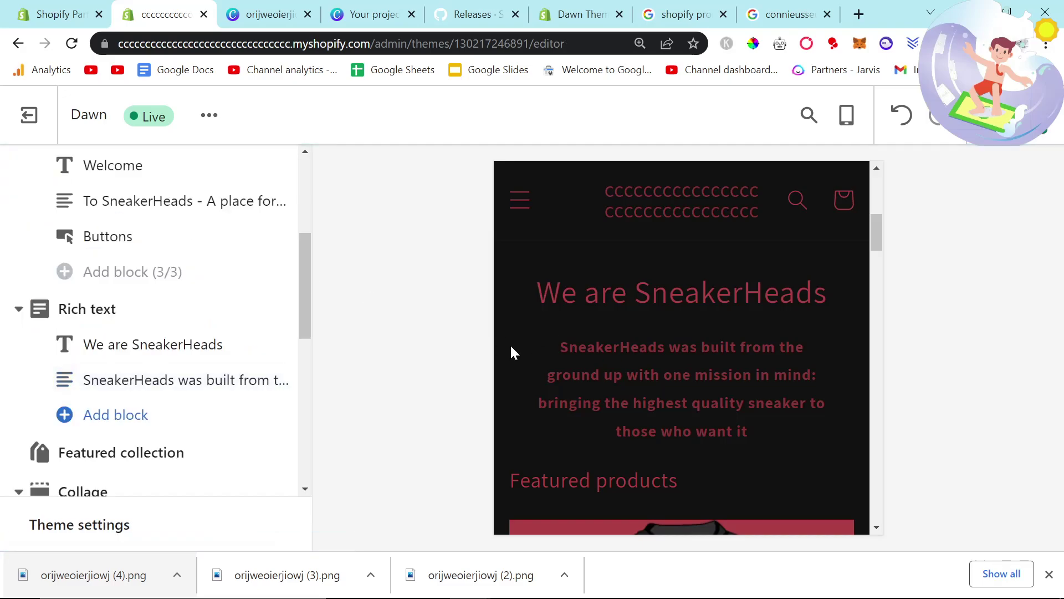
pyautogui.scroll(-1, 527, 353)
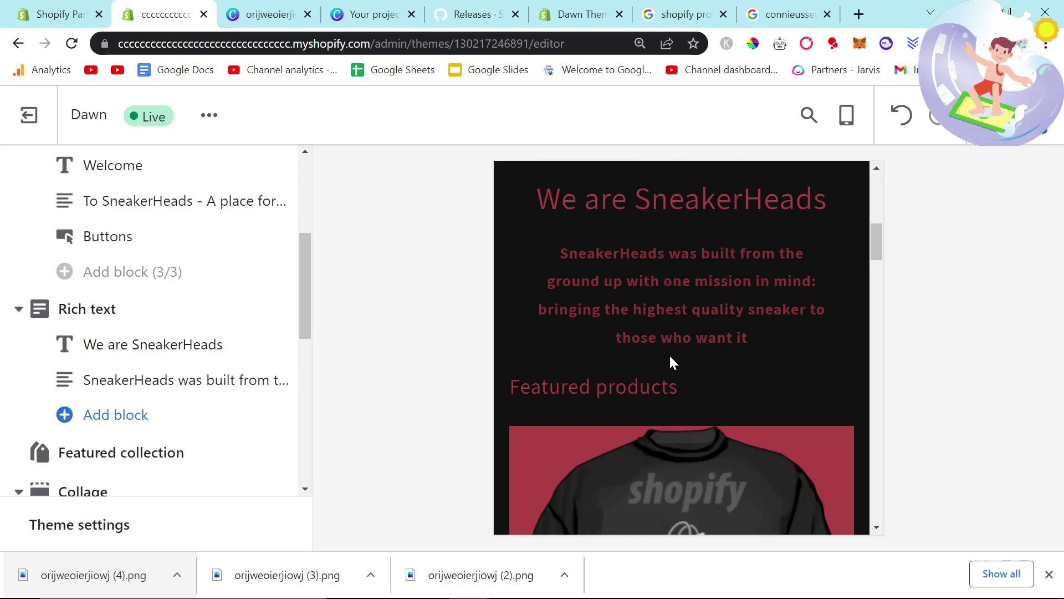
pyautogui.scroll(-3, 667, 364)
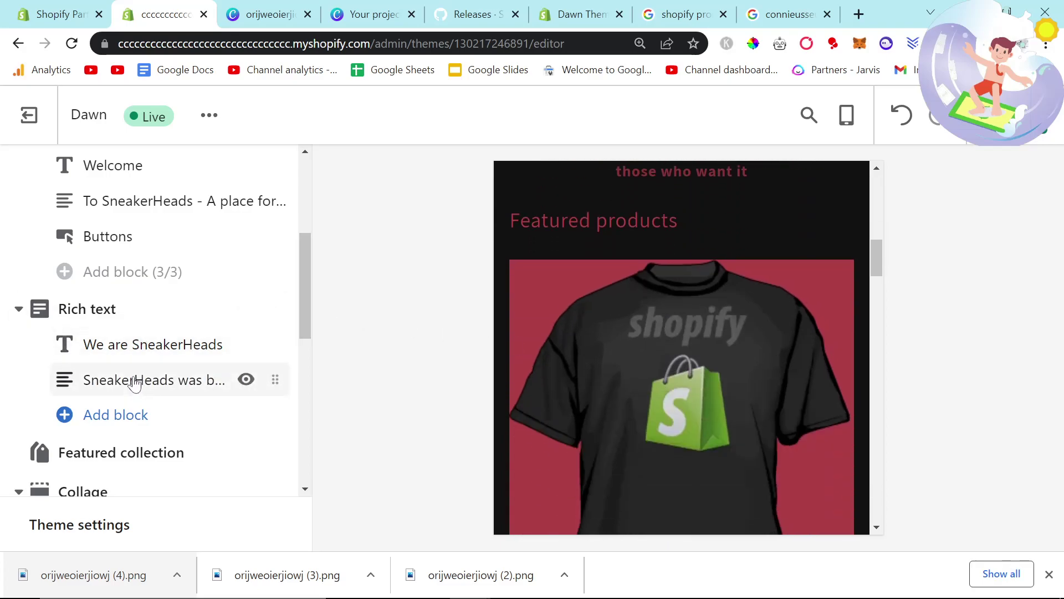
# Step: Delete the 'Featured products' heading from the Featured collection section
pyautogui.click(143, 451)
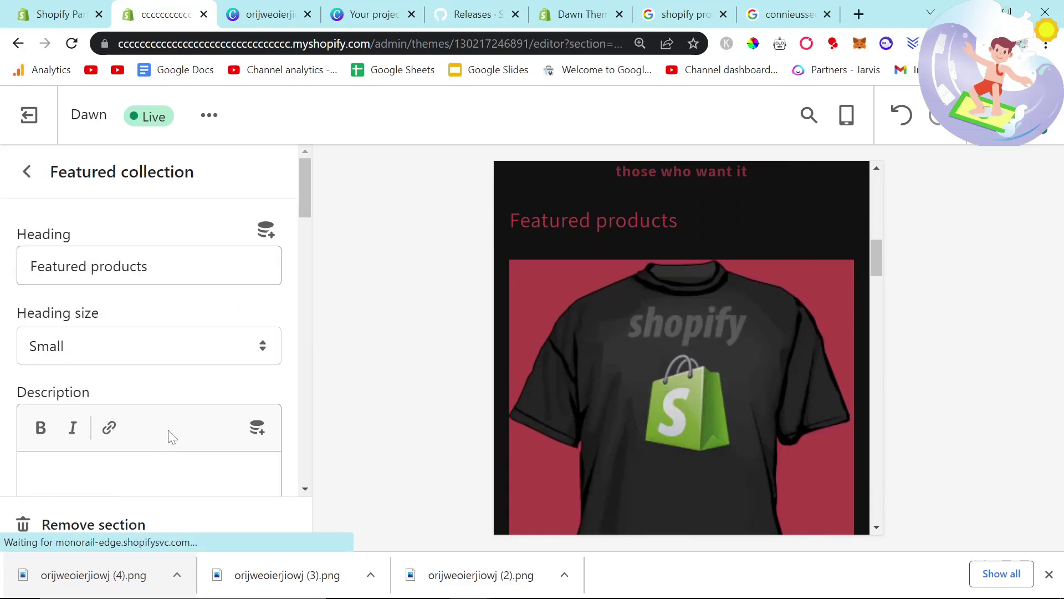
pyautogui.press('Tab')
pyautogui.press('BackSpace')
pyautogui.click(380, 280)
pyautogui.scroll(-1, 247, 374)
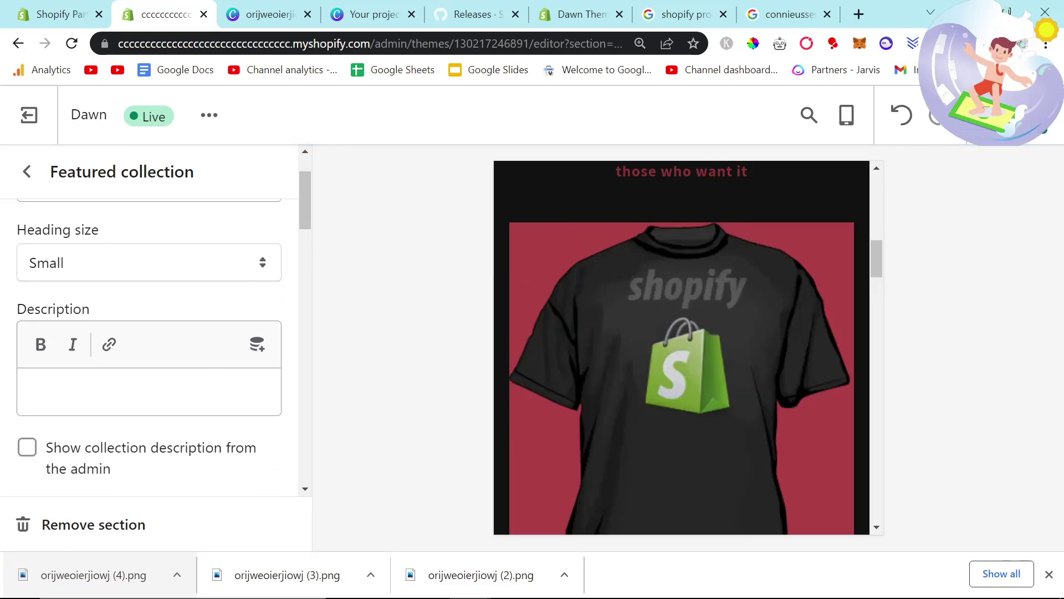
pyautogui.scroll(-3, 150, 392)
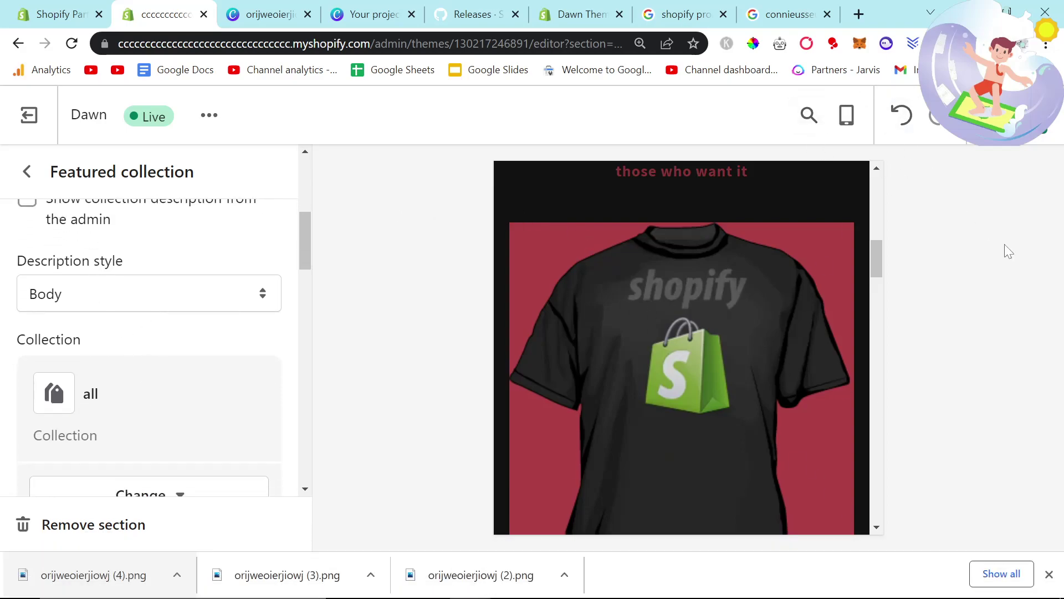
# Step: Save the theme with Ctrl+S and preview the store and T-shirt page in desktop layout
pyautogui.hotkey('ctrl', 's')
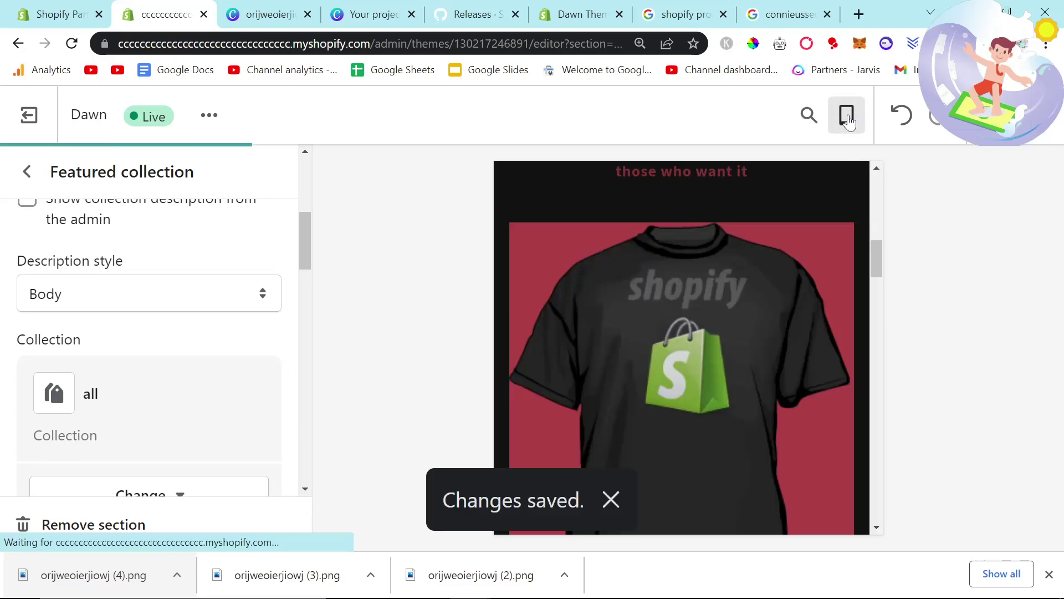
pyautogui.click(849, 116)
pyautogui.click(887, 212)
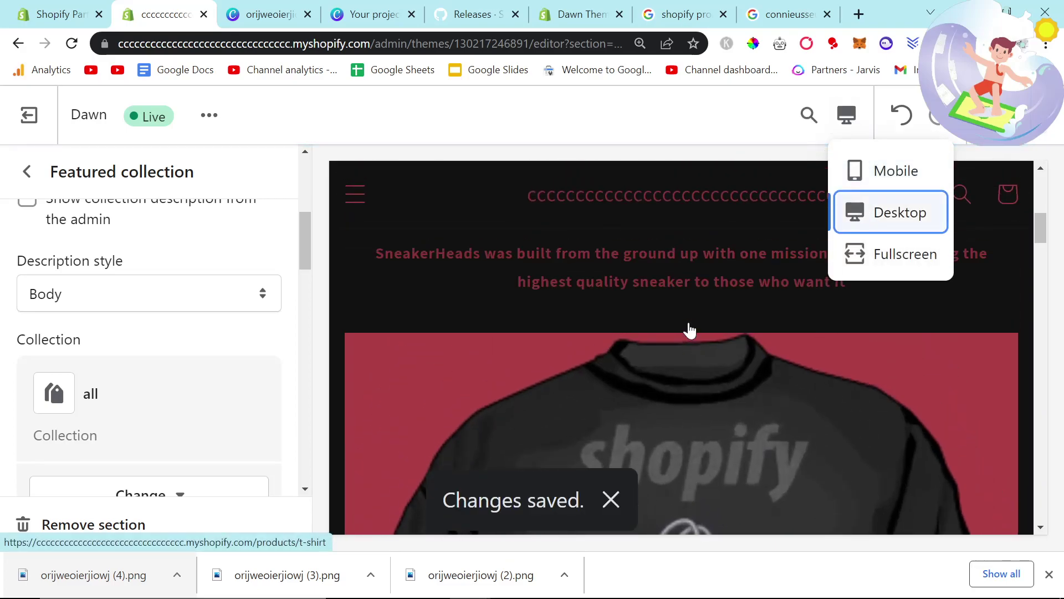
pyautogui.scroll(-2, 701, 327)
pyautogui.click(474, 313)
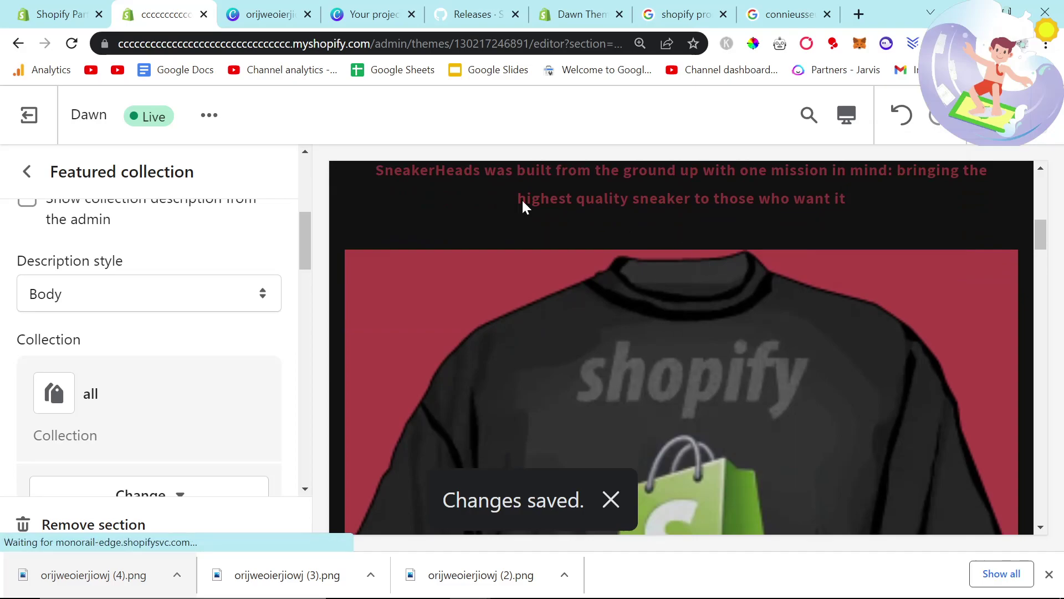
pyautogui.click(18, 44)
pyautogui.click(20, 45)
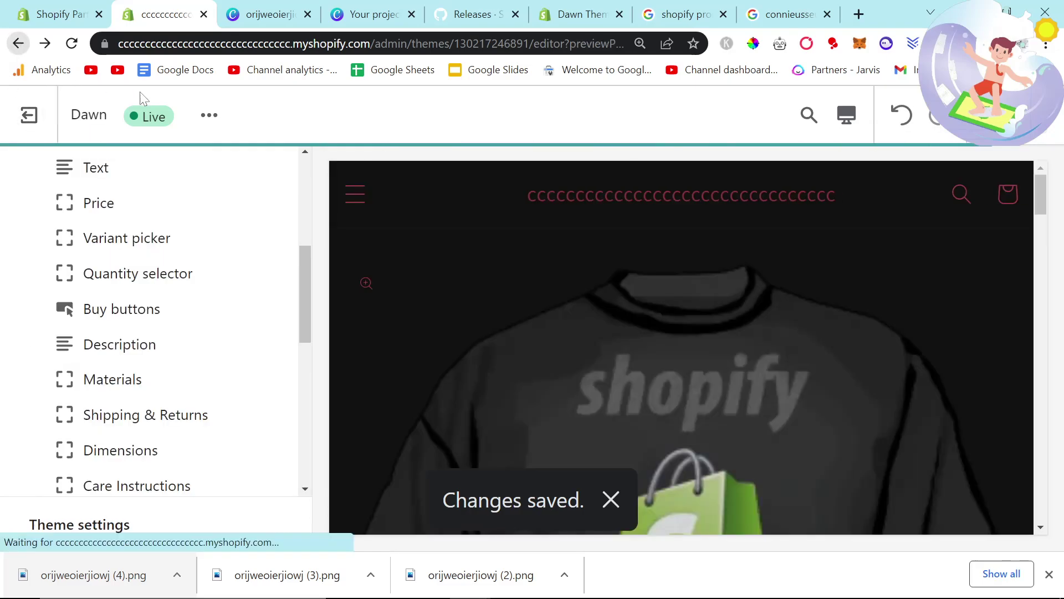
pyautogui.scroll(-2, 655, 314)
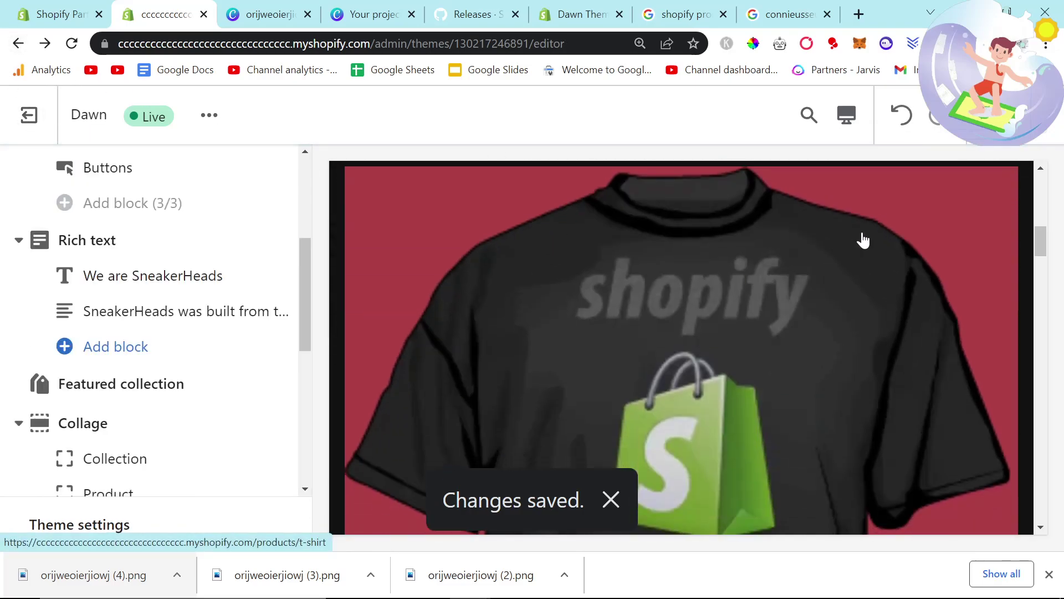
# Step: Switch the preview back to the mobile layout and scroll through the home page
pyautogui.click(846, 115)
pyautogui.click(881, 186)
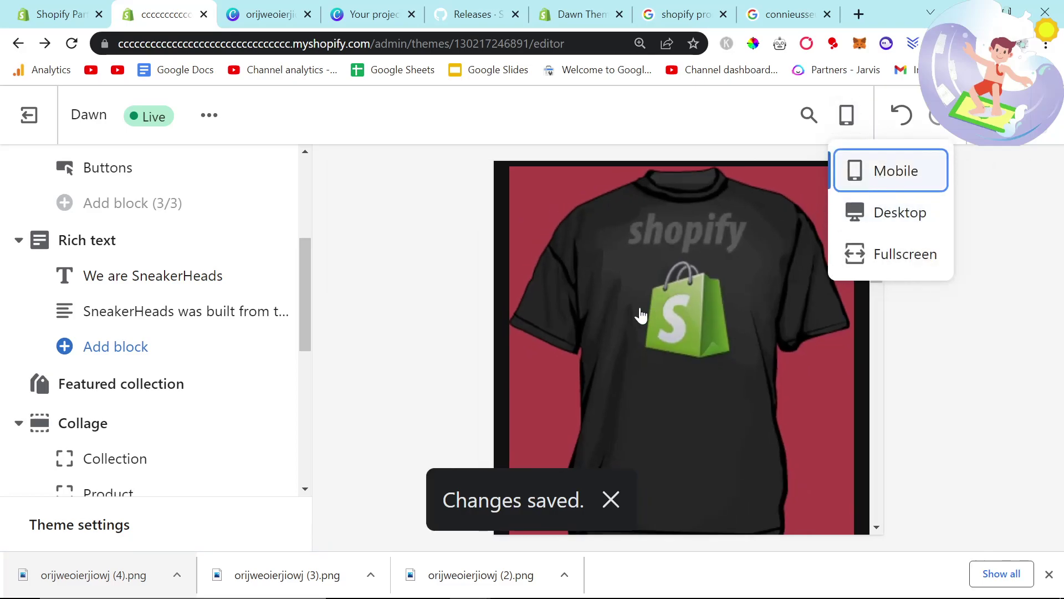
pyautogui.click(964, 389)
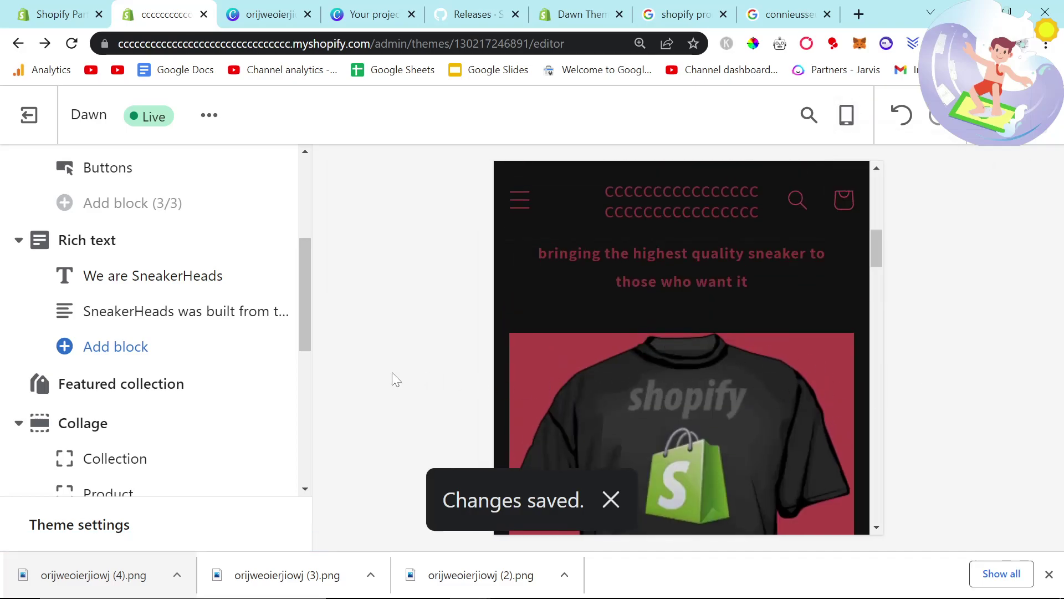
pyautogui.scroll(-3, 740, 423)
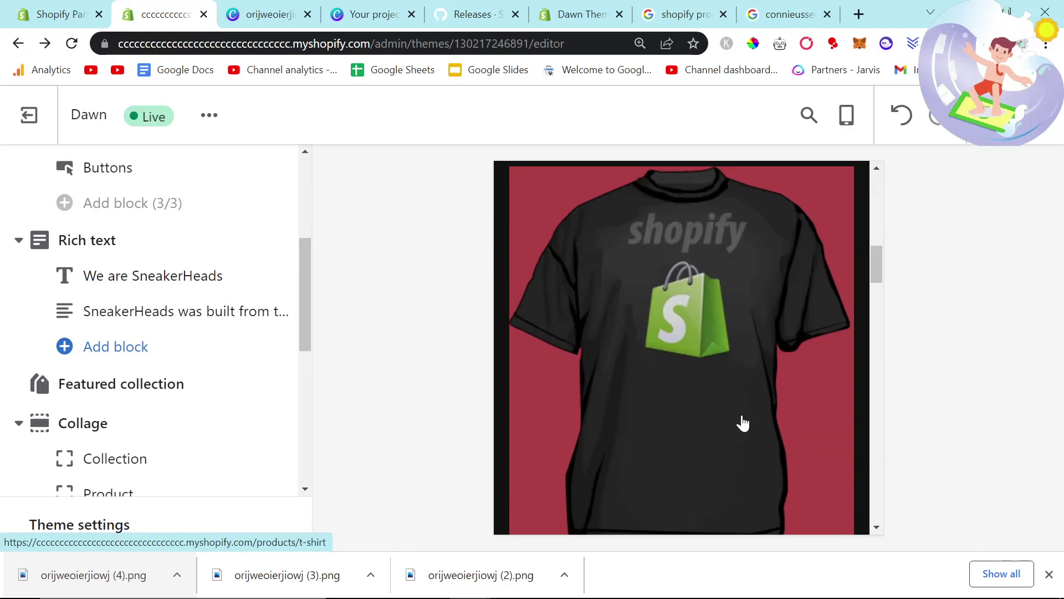
pyautogui.scroll(-5, 655, 262)
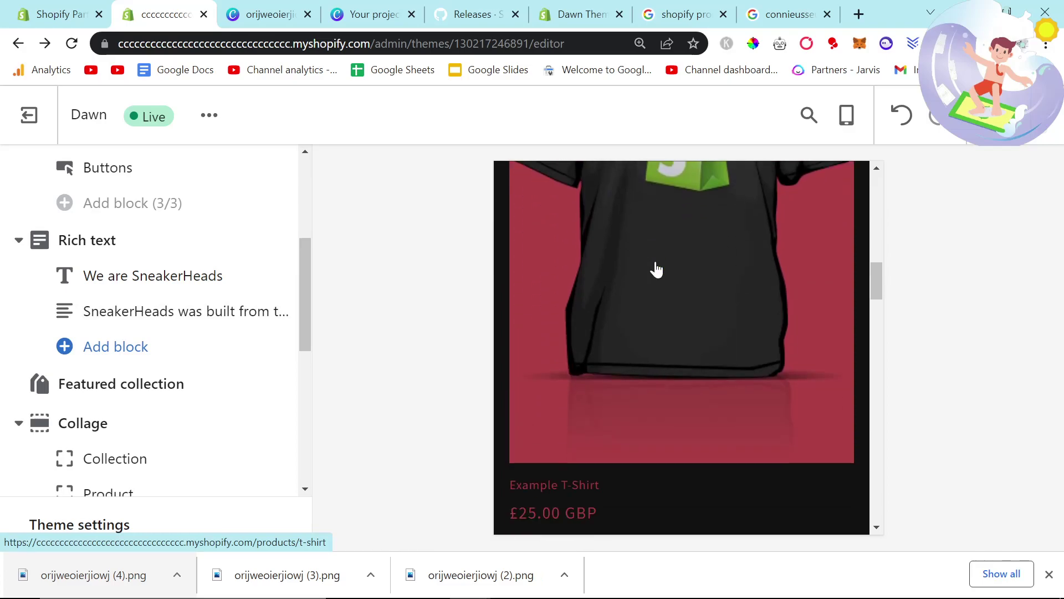
pyautogui.scroll(5, 656, 268)
pyautogui.scroll(3, 123, 288)
pyautogui.scroll(-3, 123, 287)
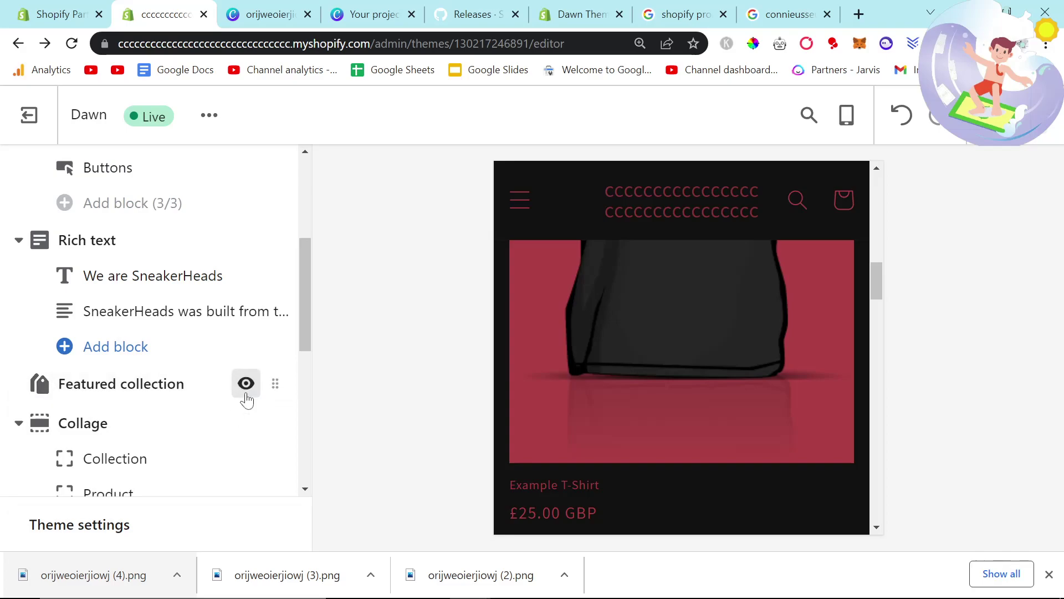
# Step: Hide the Featured collection section and link the collage's first Collection block to Home page
pyautogui.click(246, 395)
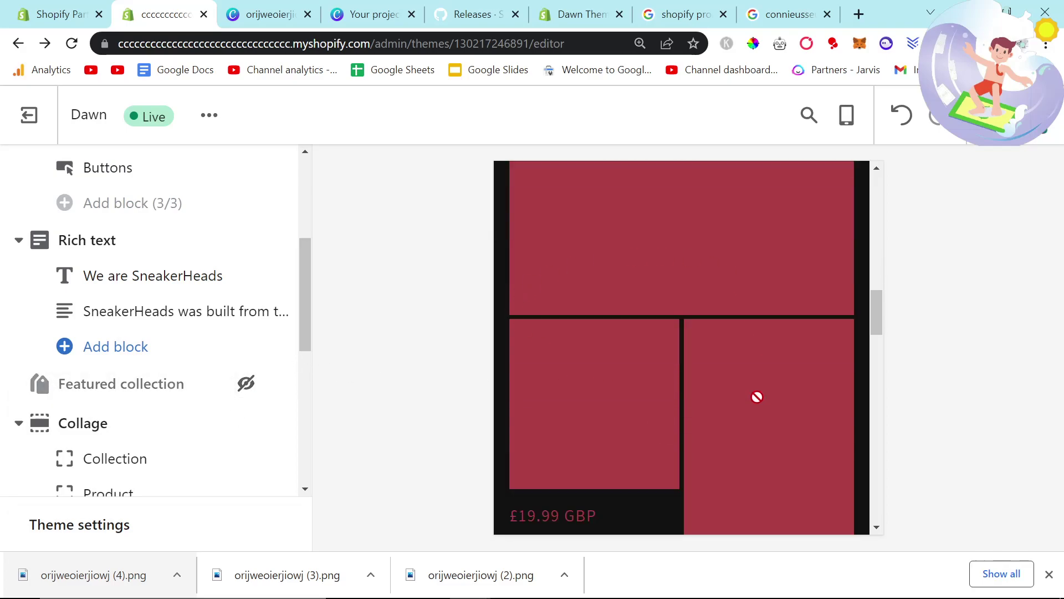
pyautogui.scroll(-2, 685, 415)
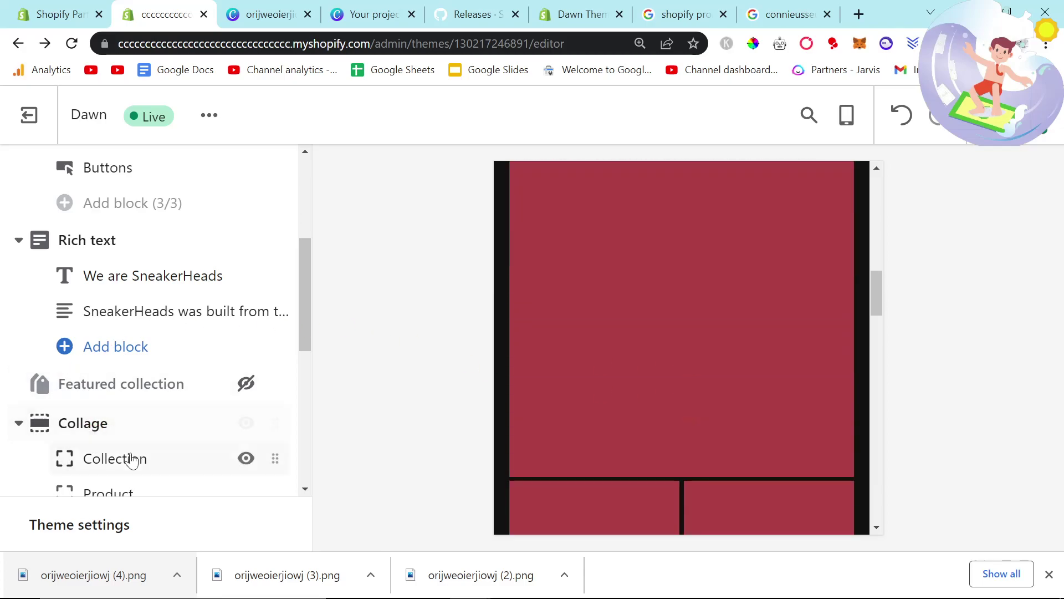
pyautogui.scroll(-2, 138, 457)
pyautogui.click(145, 380)
pyautogui.click(192, 269)
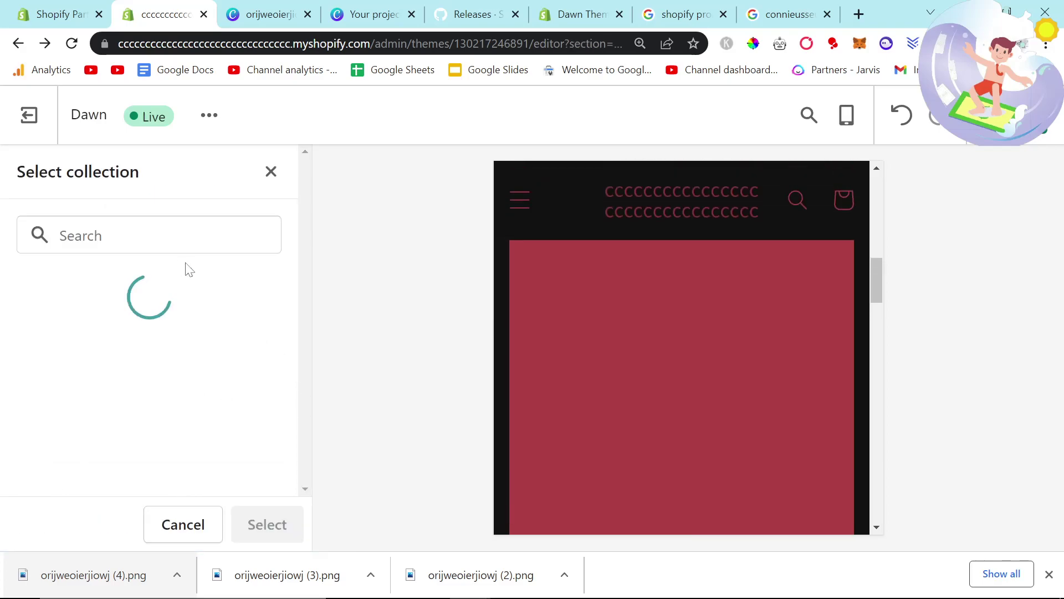
pyautogui.click(133, 366)
pyautogui.click(277, 526)
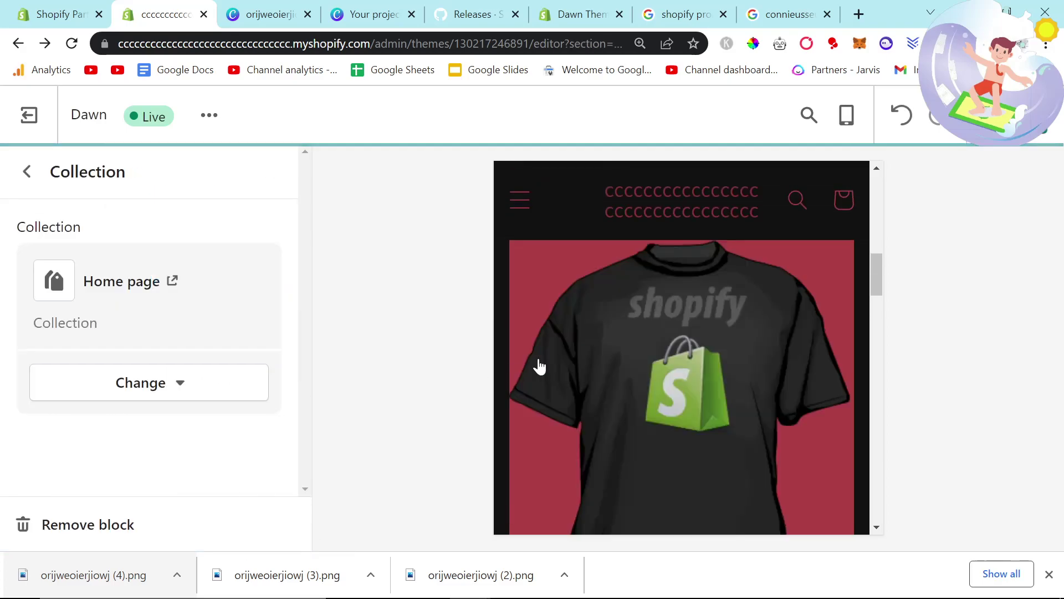
# Step: Set the collage's Product block to the Example T-Shirt
pyautogui.click(28, 179)
pyautogui.click(92, 413)
pyautogui.click(138, 264)
pyautogui.click(129, 360)
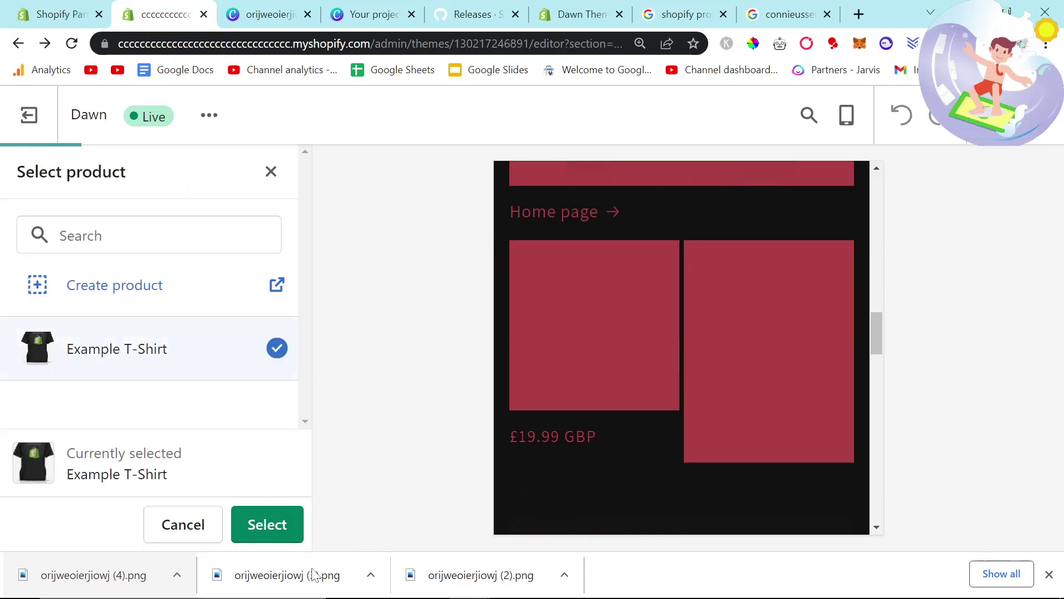
pyautogui.click(267, 524)
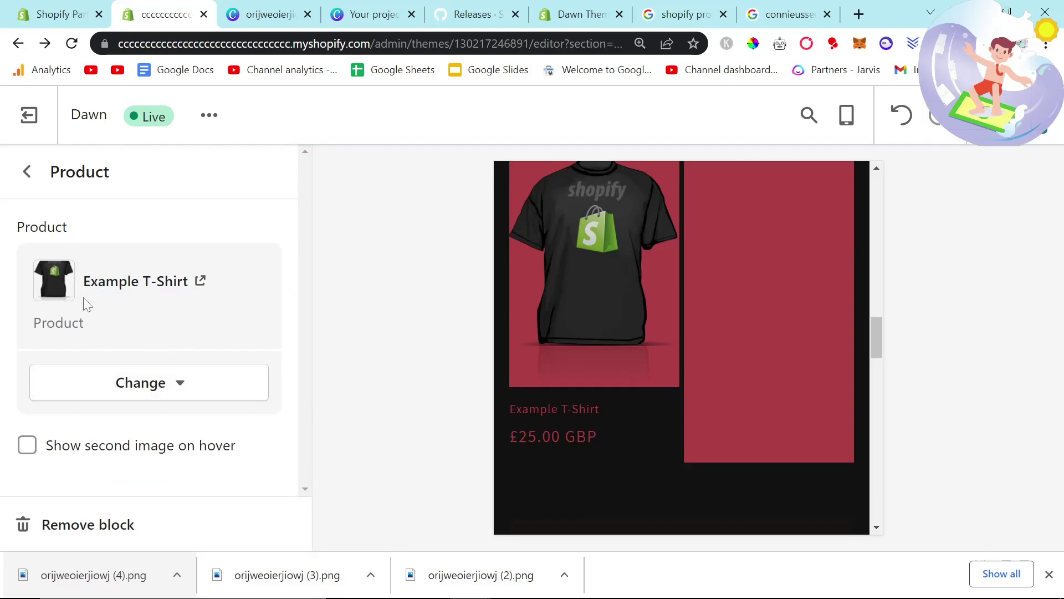
pyautogui.click(31, 183)
# Step: Link the collage's other Collection block to the Home page collection as well
pyautogui.click(144, 449)
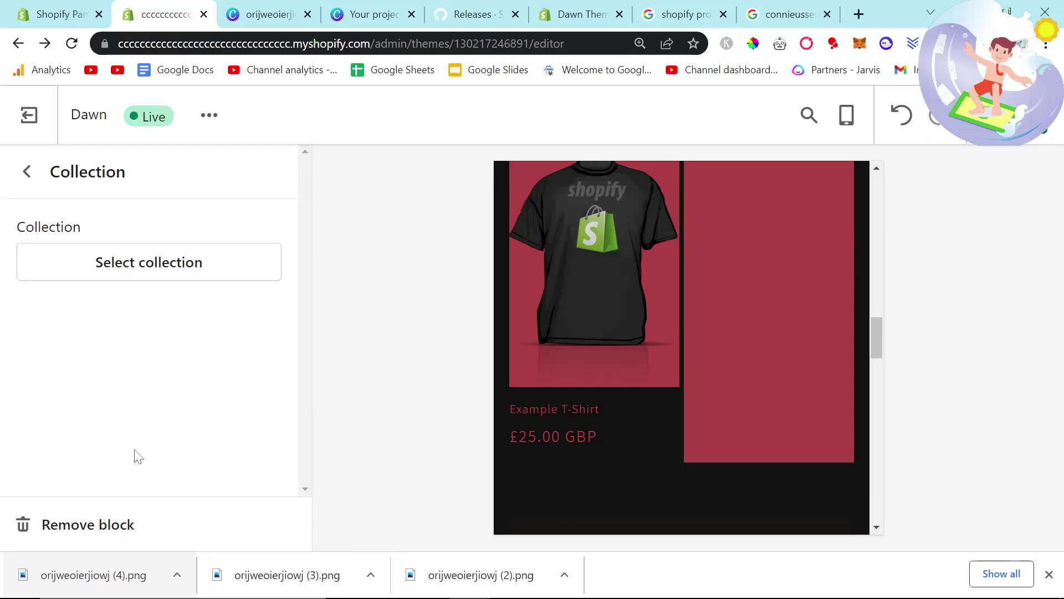
pyautogui.click(178, 263)
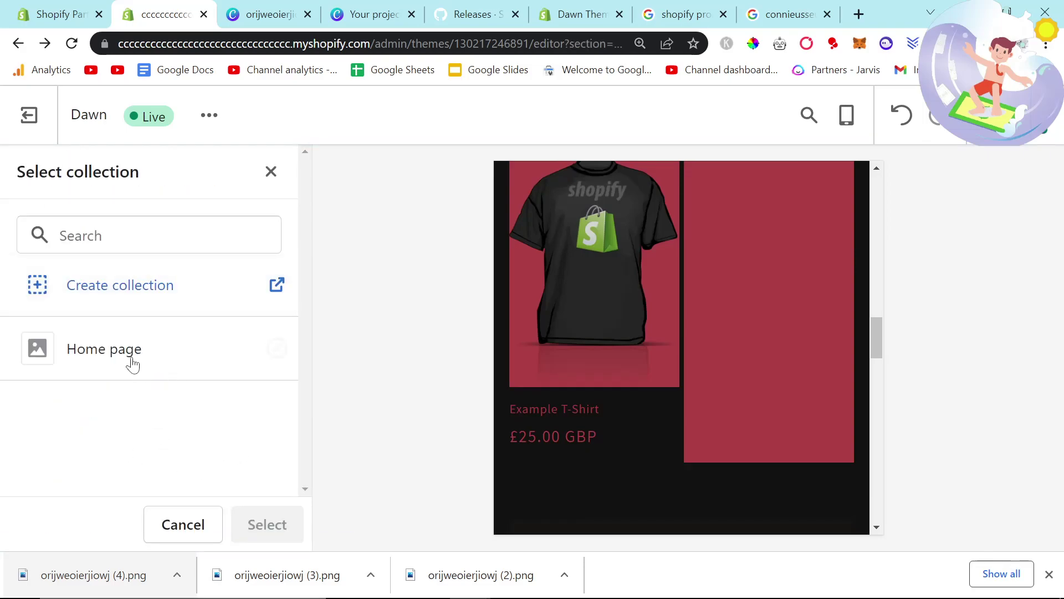
pyautogui.click(127, 350)
pyautogui.click(277, 541)
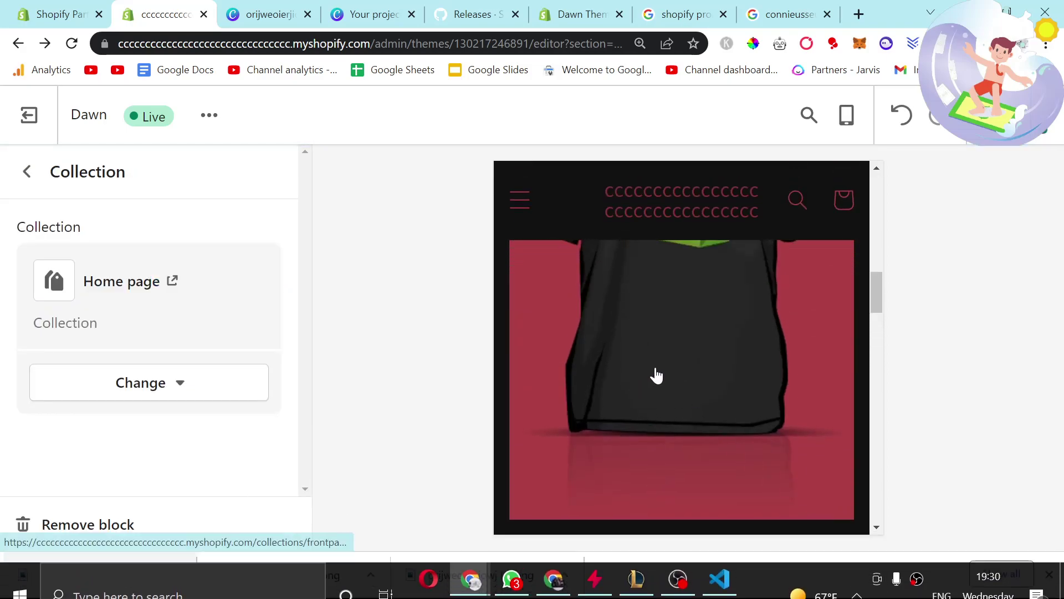
pyautogui.scroll(5, 648, 381)
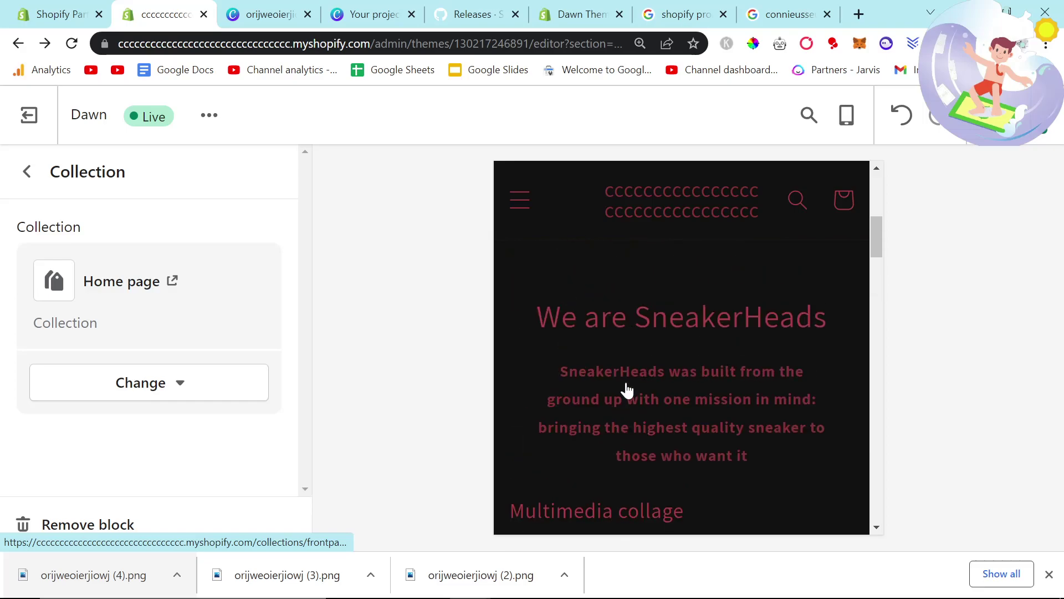
pyautogui.scroll(-5, 626, 382)
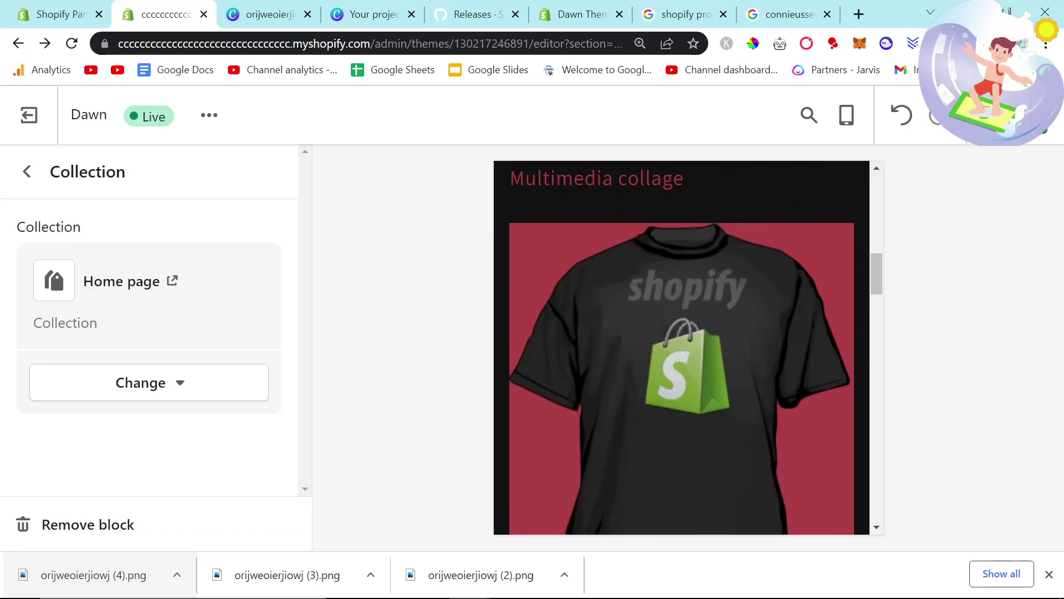
pyautogui.scroll(-10, 617, 395)
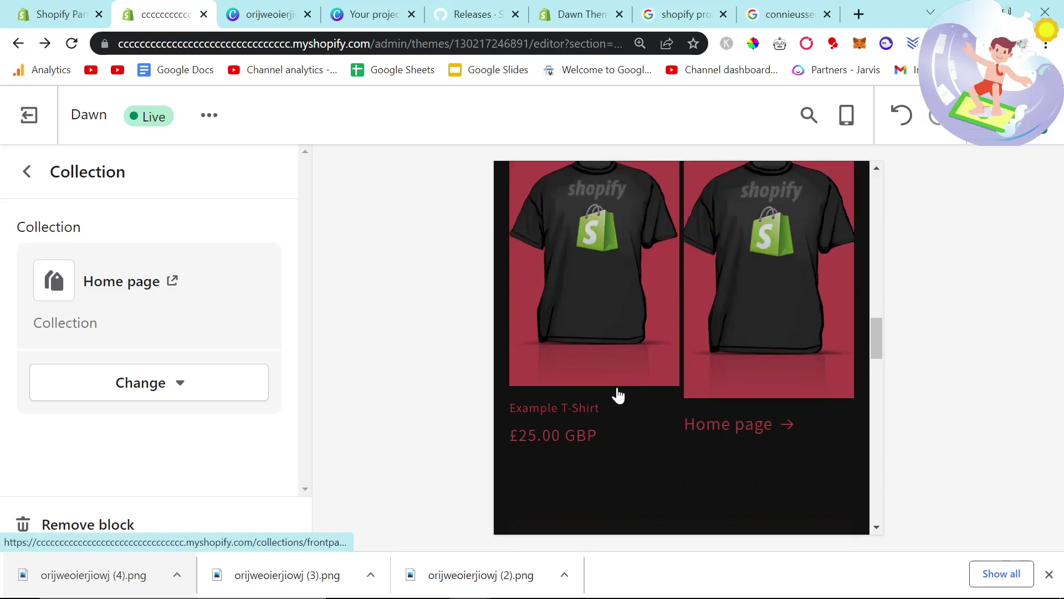
pyautogui.scroll(10, 618, 394)
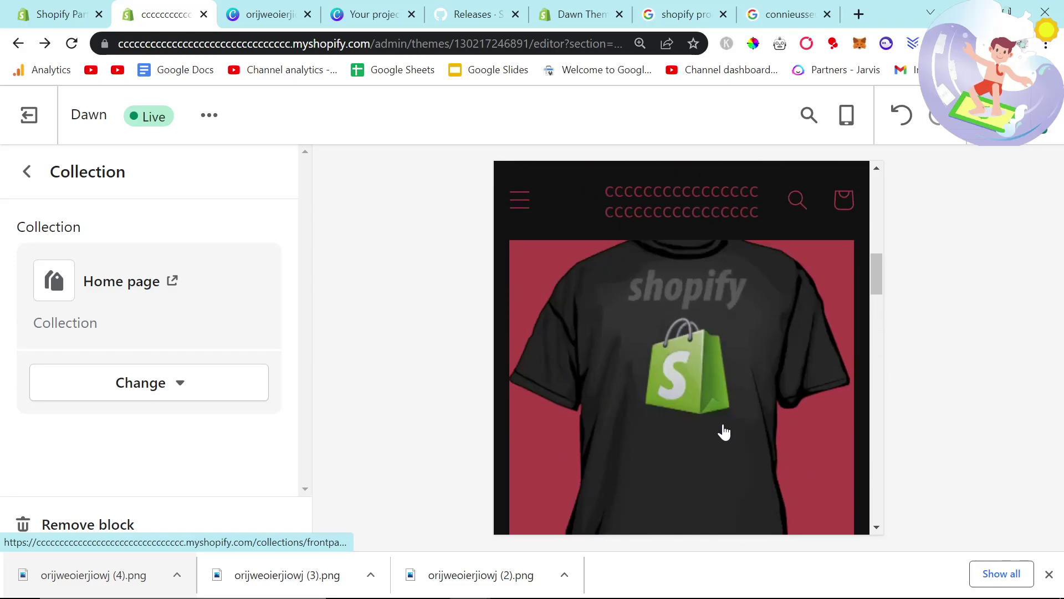
pyautogui.scroll(-6, 594, 404)
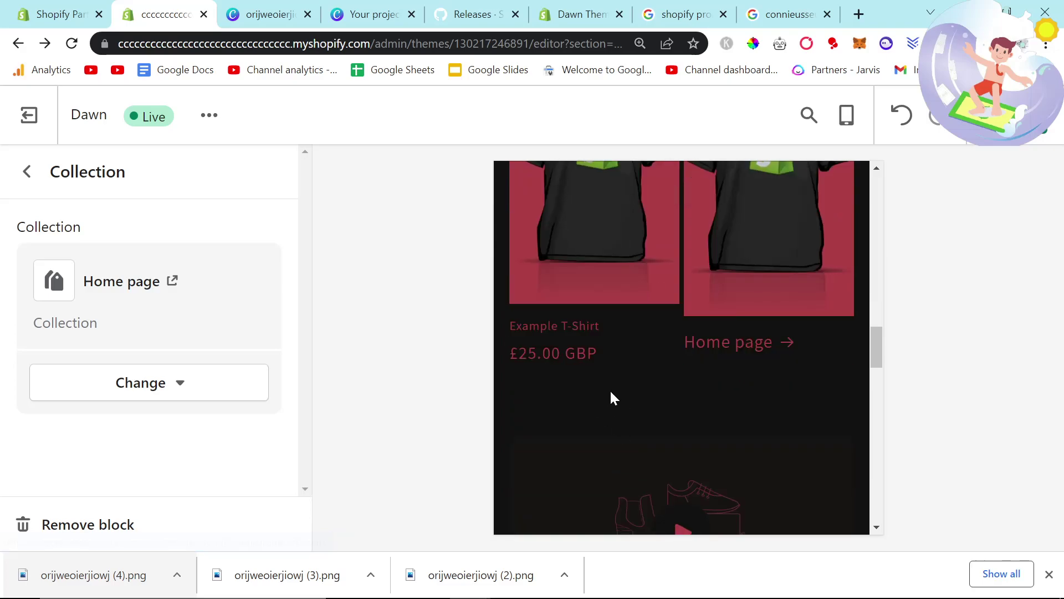
pyautogui.scroll(-3, 609, 401)
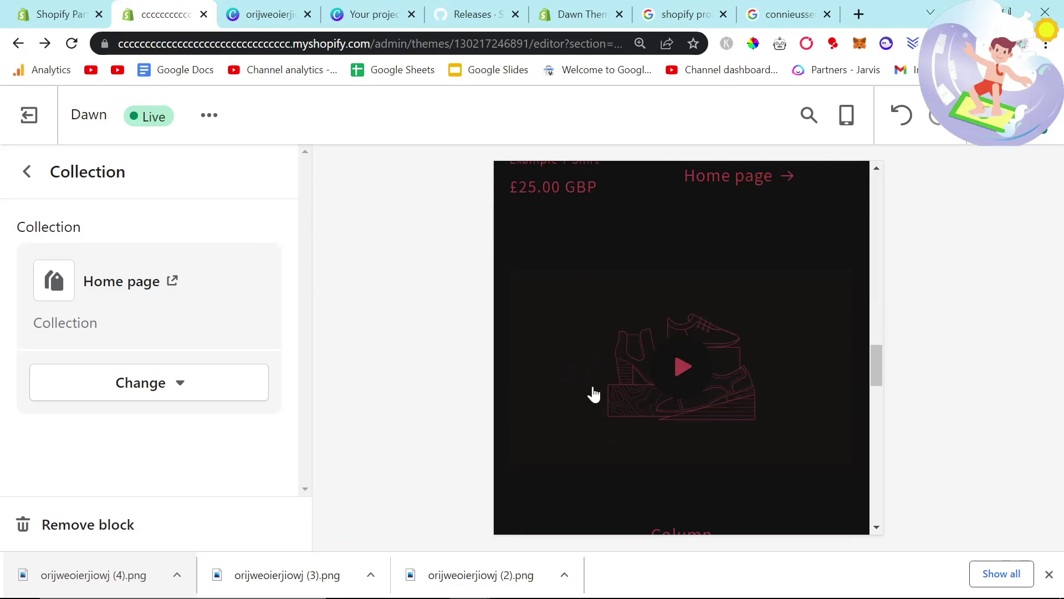
pyautogui.scroll(-2, 665, 382)
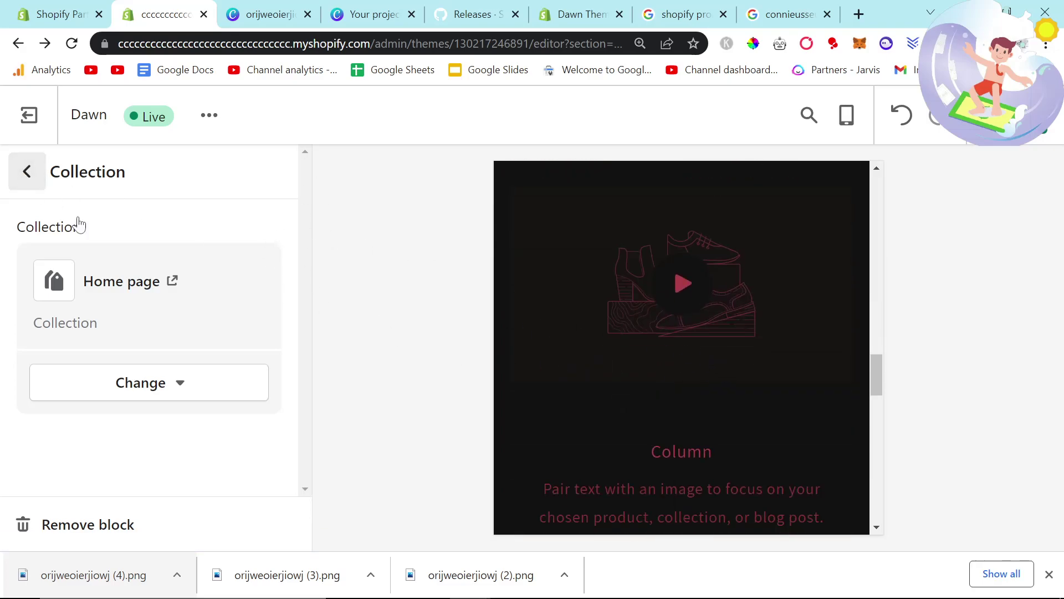
pyautogui.click(22, 171)
pyautogui.scroll(-4, 105, 244)
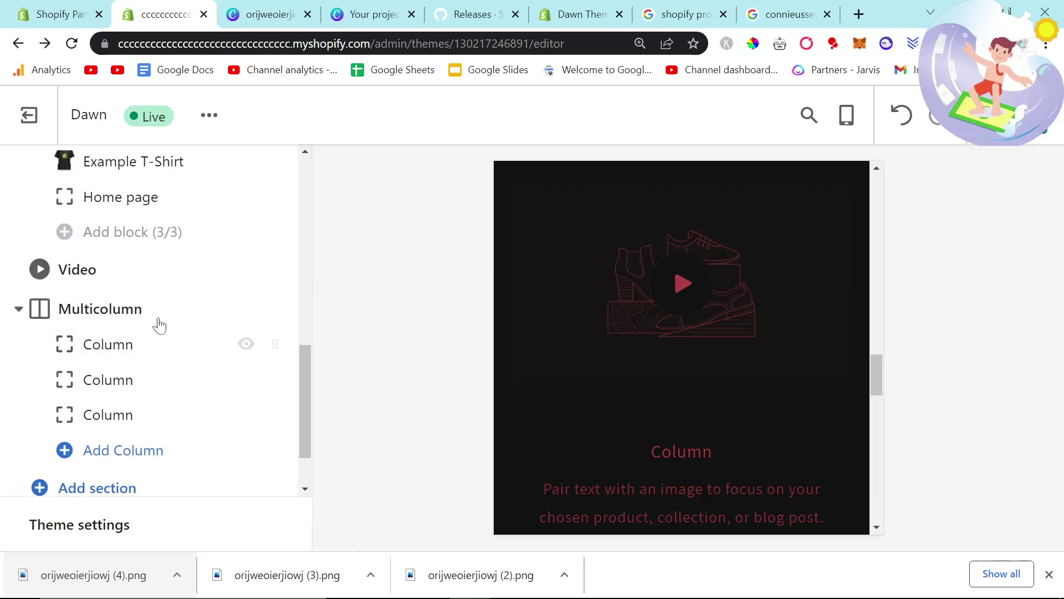
# Step: Choose the white-and-red sneaker picture from the image library as the Video section's cover image
pyautogui.click(78, 270)
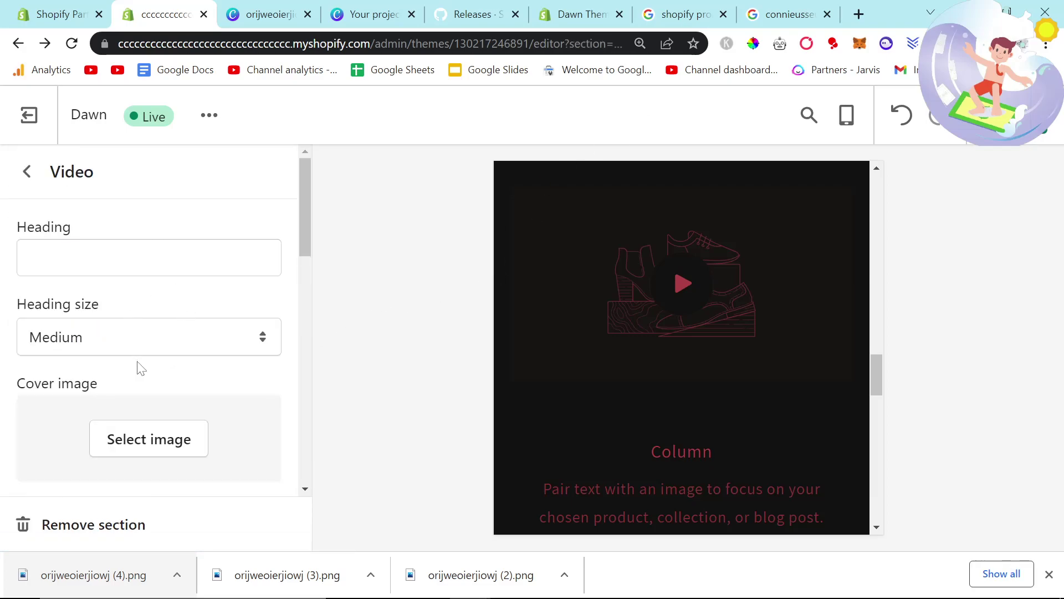
pyautogui.click(149, 438)
pyautogui.click(206, 360)
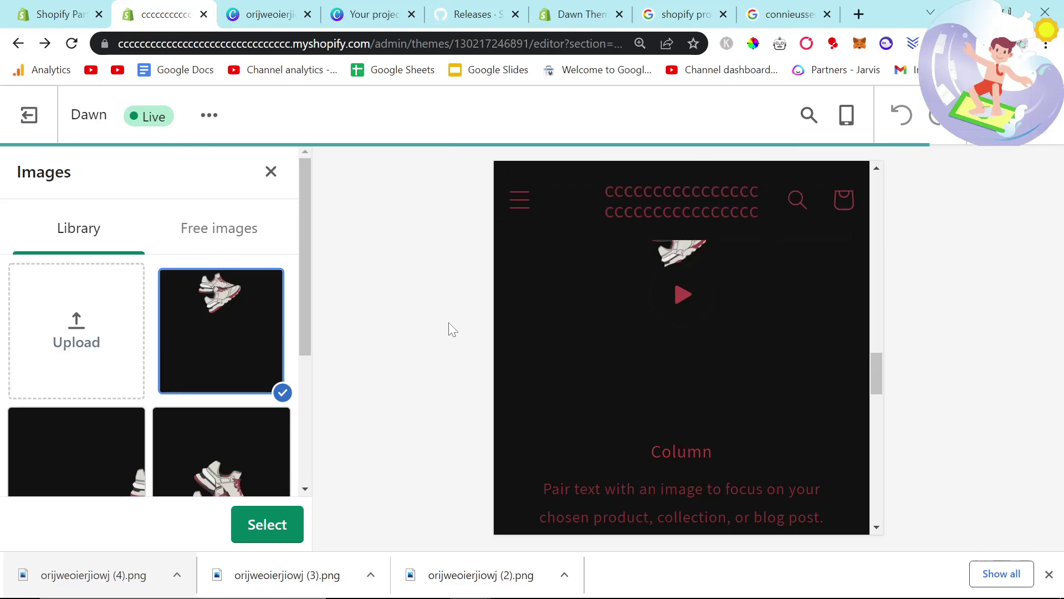
pyautogui.scroll(-2, 247, 404)
pyautogui.click(244, 402)
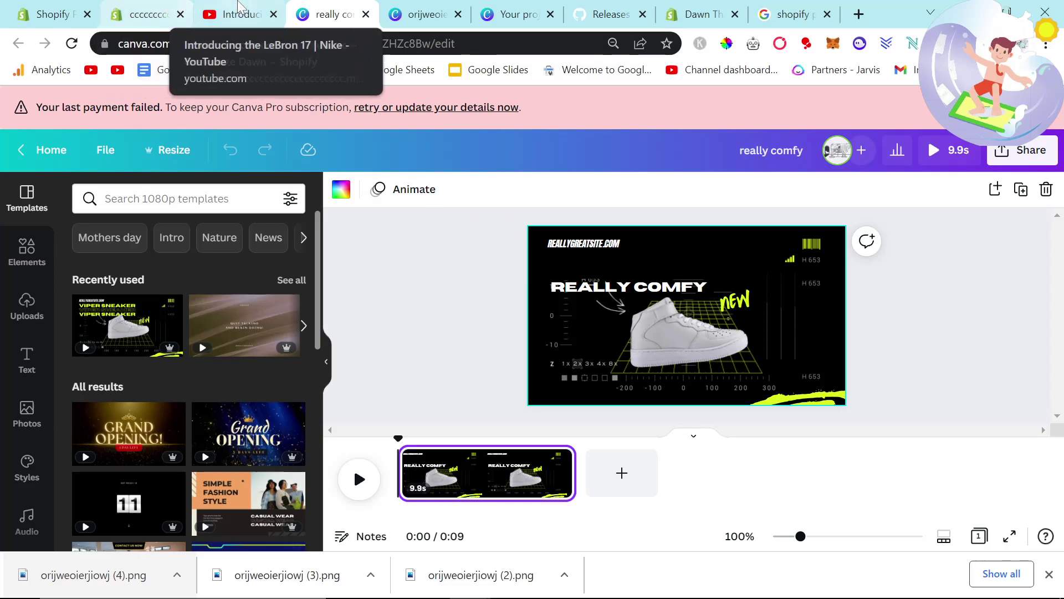
# Step: Check the LeBron 17 video tab, then return to the store's theme editor
pyautogui.click(239, 14)
pyautogui.click(157, 6)
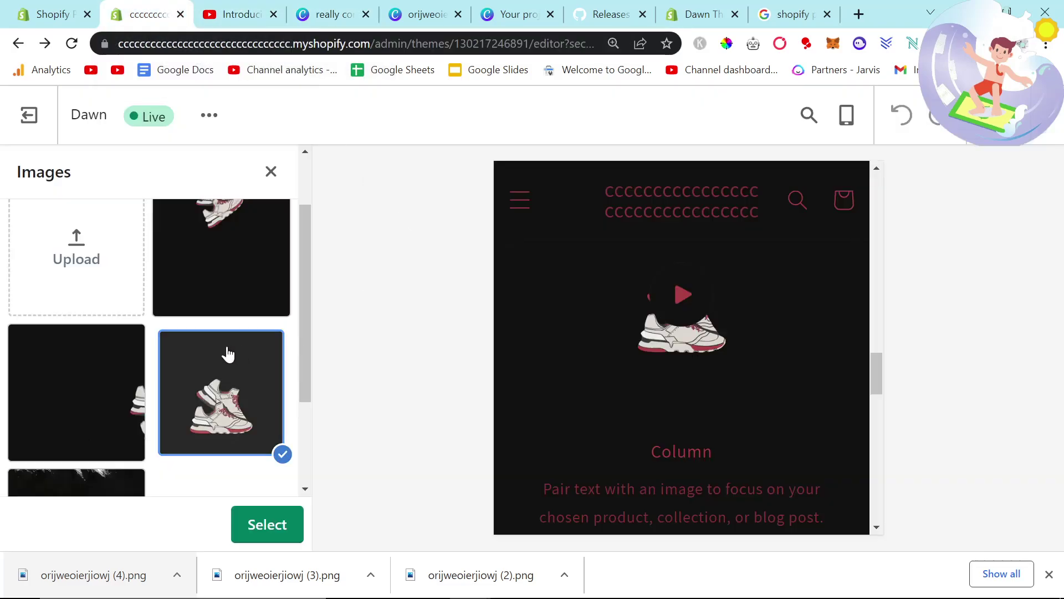
pyautogui.scroll(2, 133, 335)
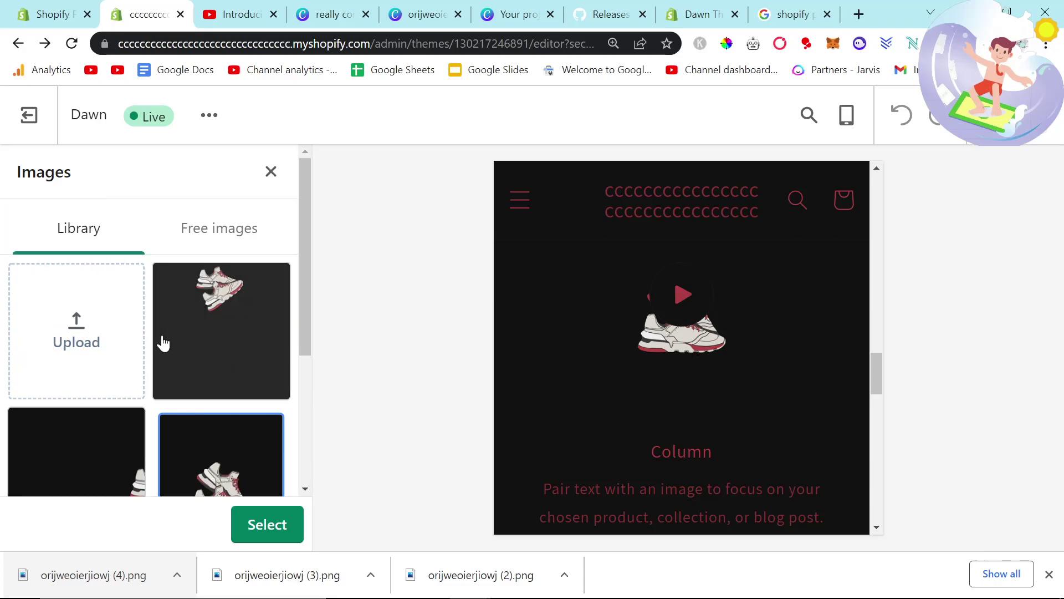
# Step: Confirm the sneaker cover image and replace the Video URL with the LeBron 17 Nike YouTube link
pyautogui.click(280, 524)
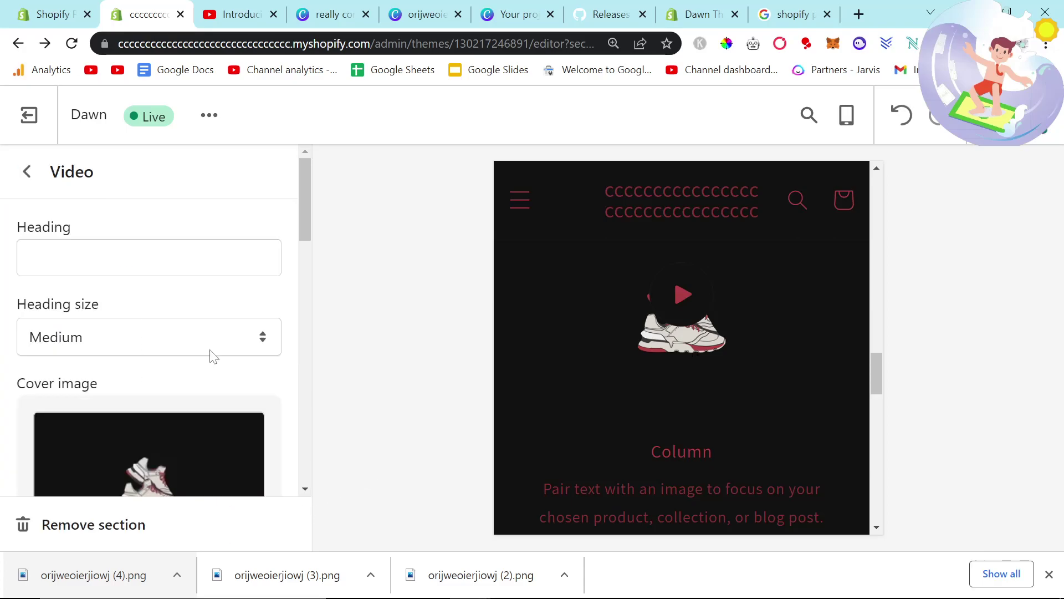
pyautogui.scroll(-5, 152, 323)
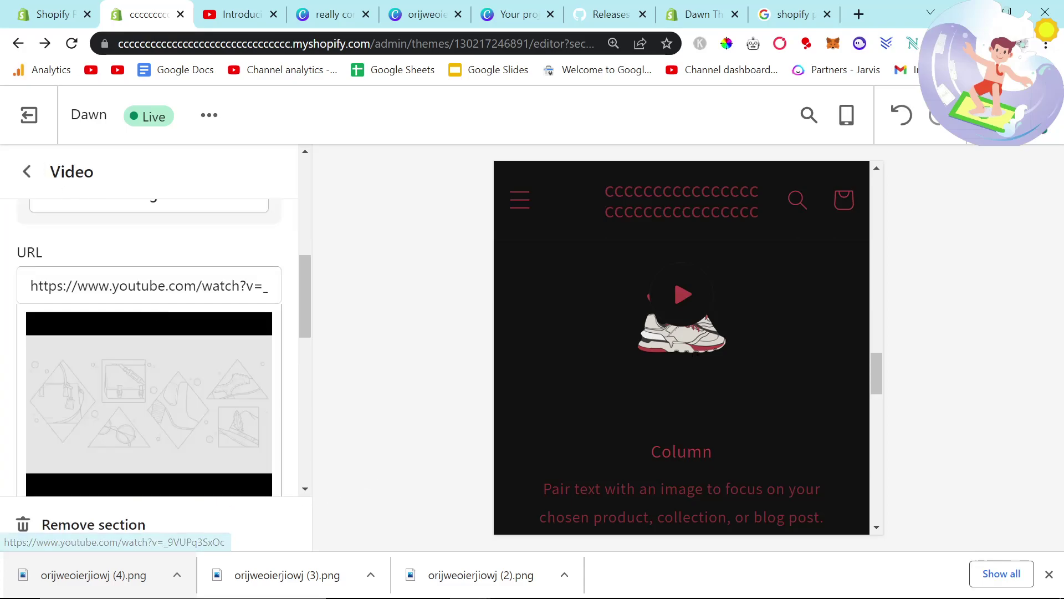
pyautogui.tripleClick(149, 285)
pyautogui.write('https://www.youtube.com/watch?v=lky2P_aw6nc')
pyautogui.click(225, 254)
pyautogui.scroll(-2, 226, 255)
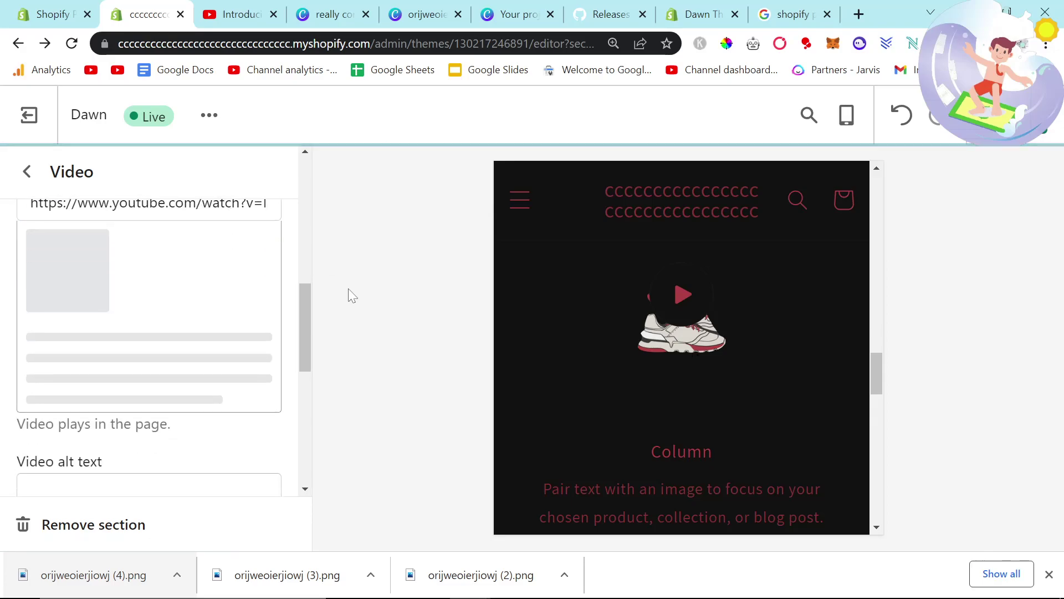
pyautogui.scroll(2, 230, 311)
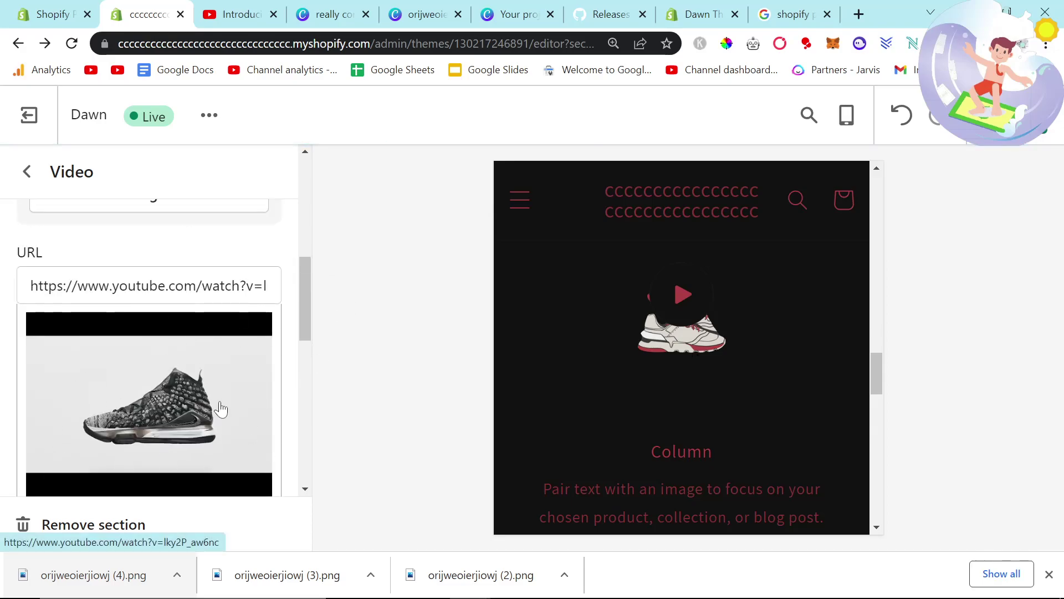
pyautogui.scroll(-2, 175, 431)
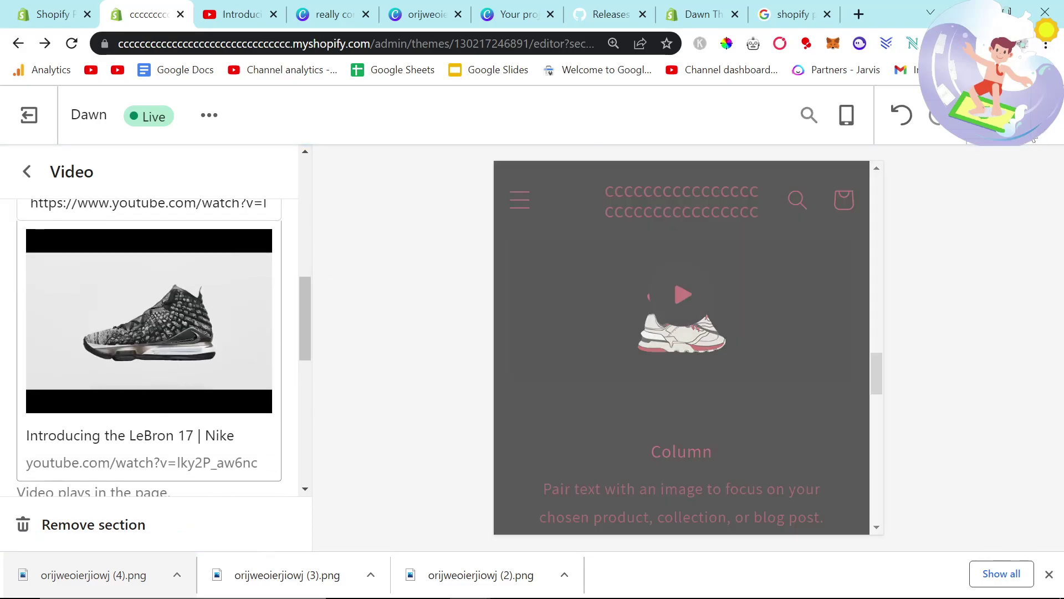
pyautogui.scroll(2, 131, 371)
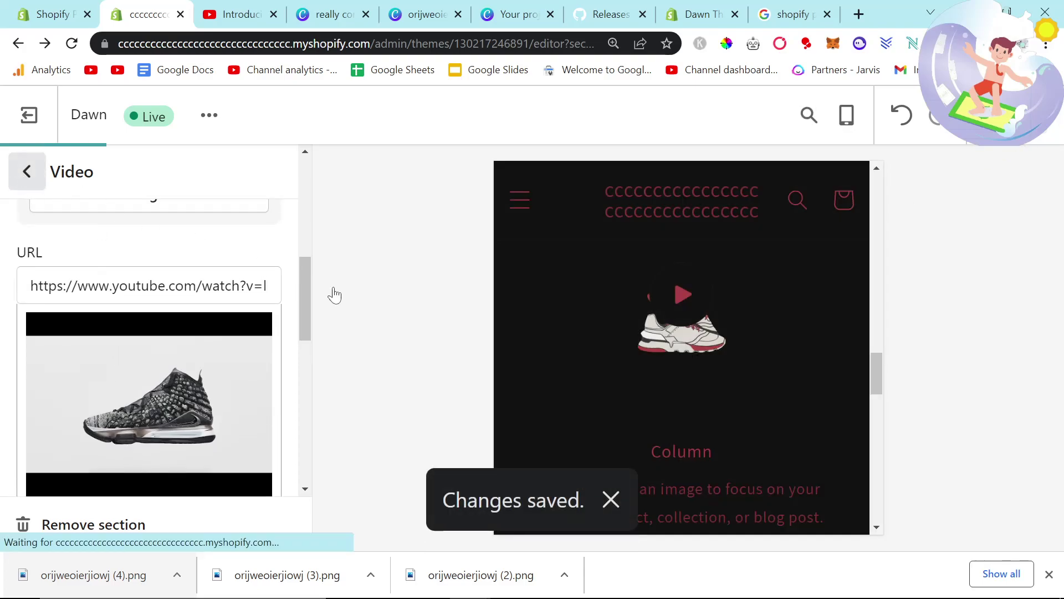
pyautogui.scroll(3, 689, 364)
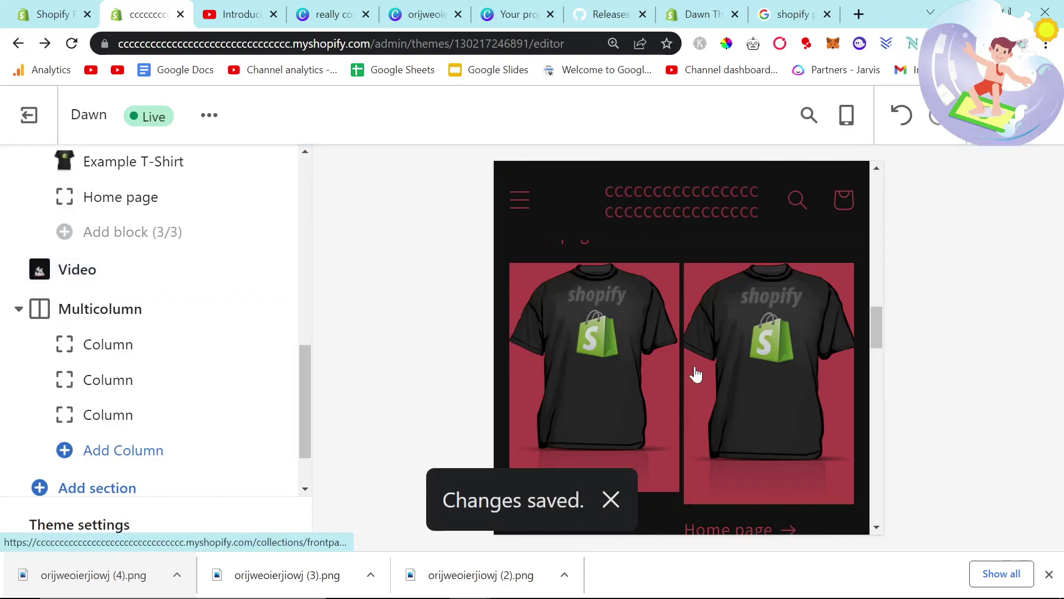
pyautogui.scroll(-12, 693, 366)
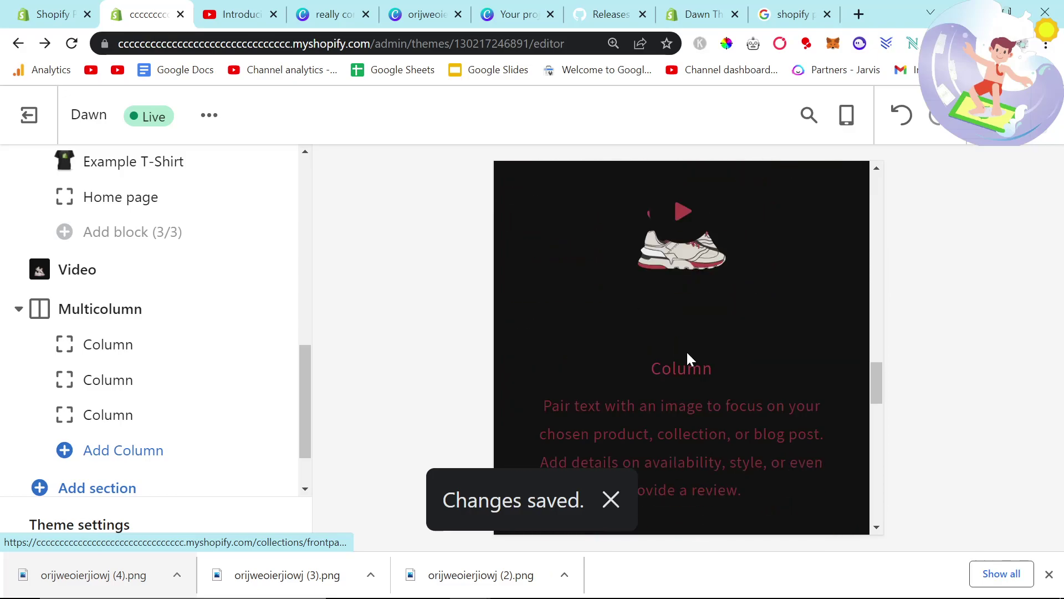
pyautogui.scroll(-4, 682, 350)
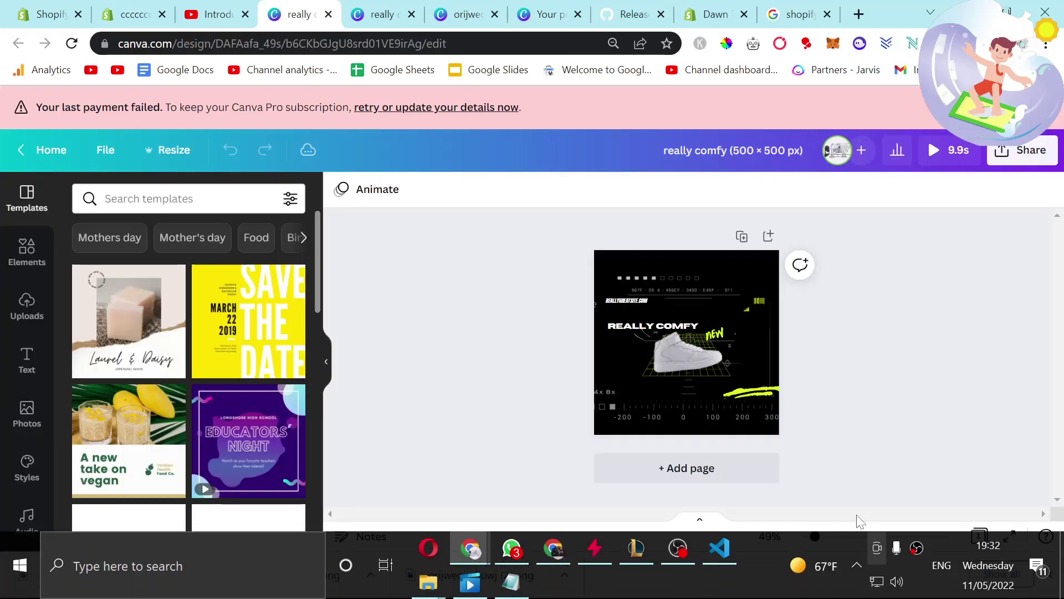
# Step: Download the 500×500 'really comfy' Canva design as a PNG file
pyautogui.click(388, 14)
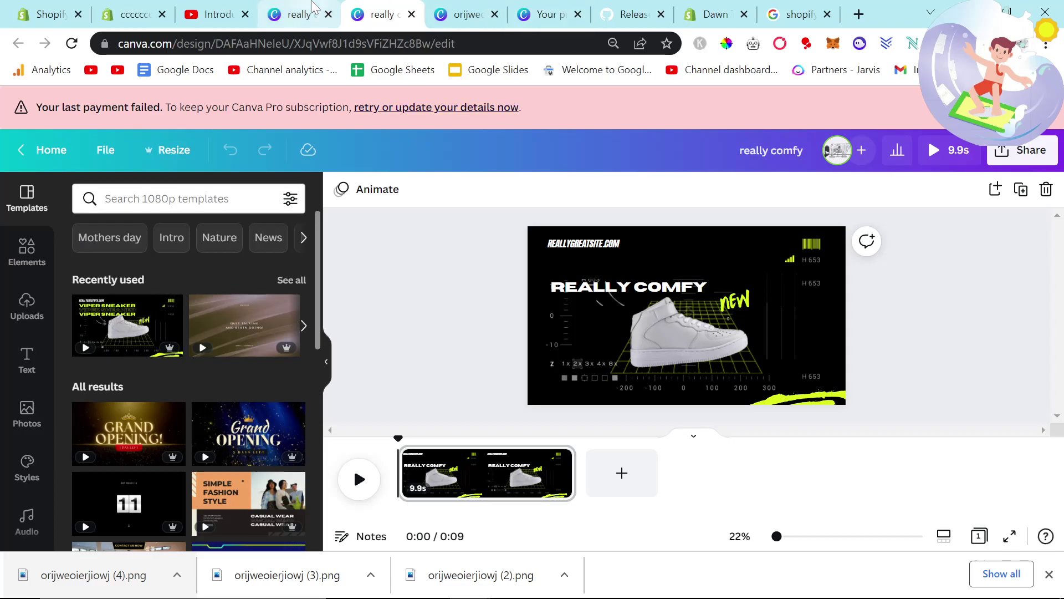
pyautogui.click(278, 6)
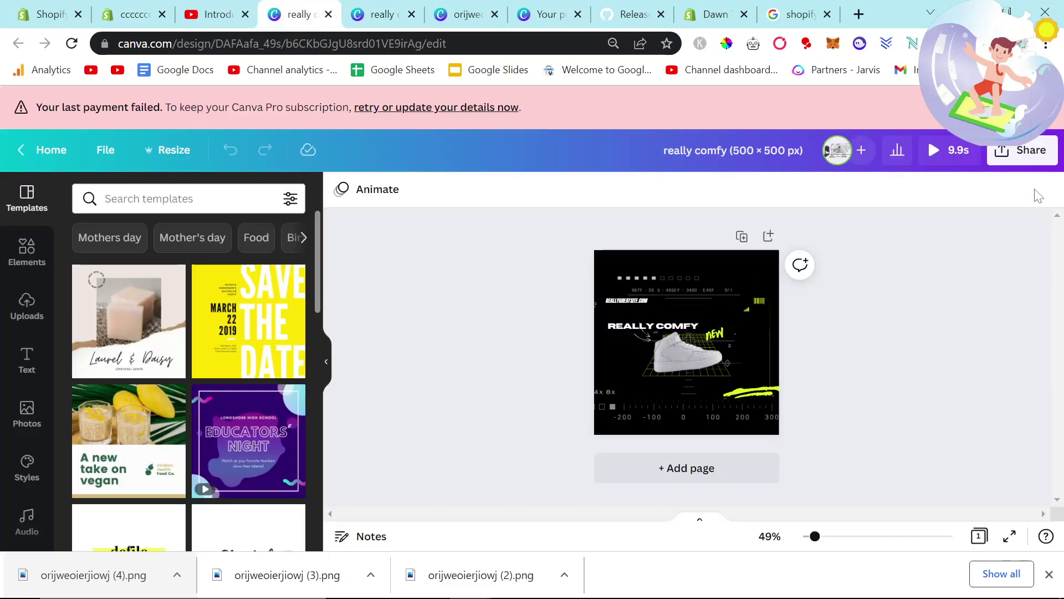
pyautogui.click(998, 161)
pyautogui.click(831, 508)
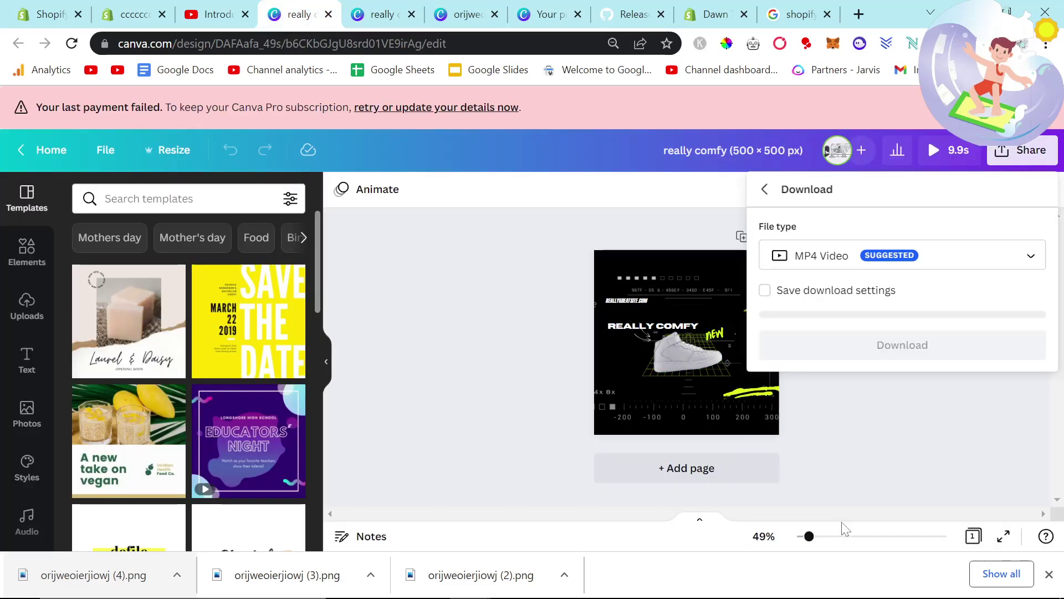
pyautogui.click(832, 256)
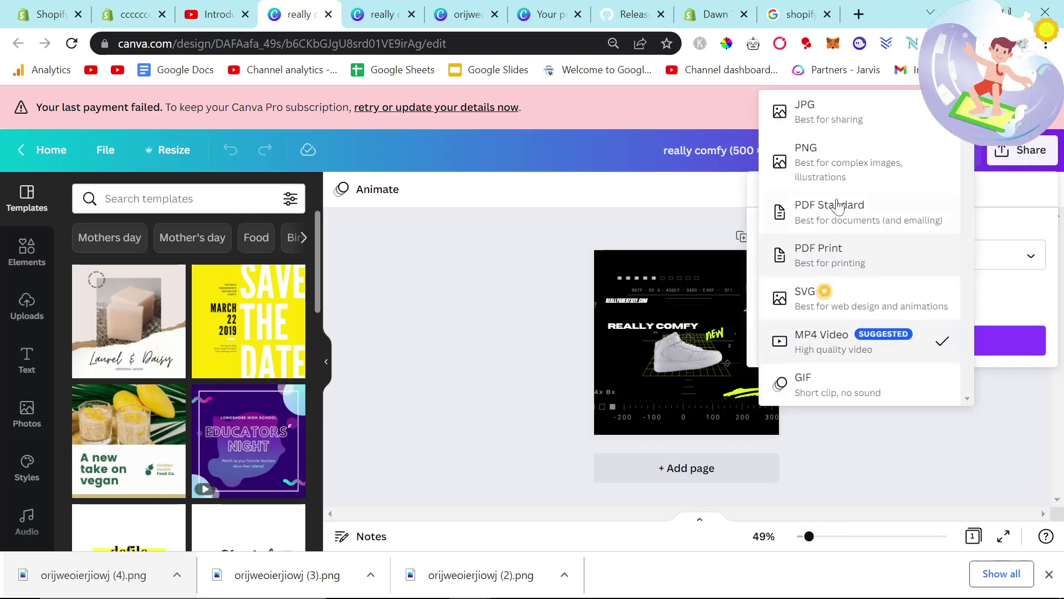
pyautogui.click(832, 162)
pyautogui.click(901, 512)
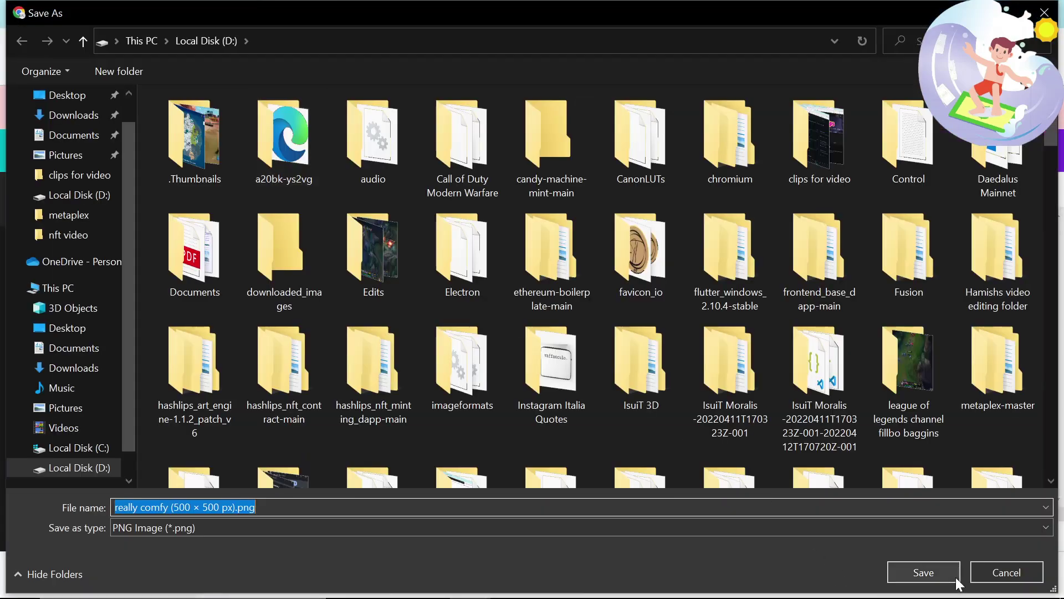
pyautogui.click(951, 571)
pyautogui.click(133, 14)
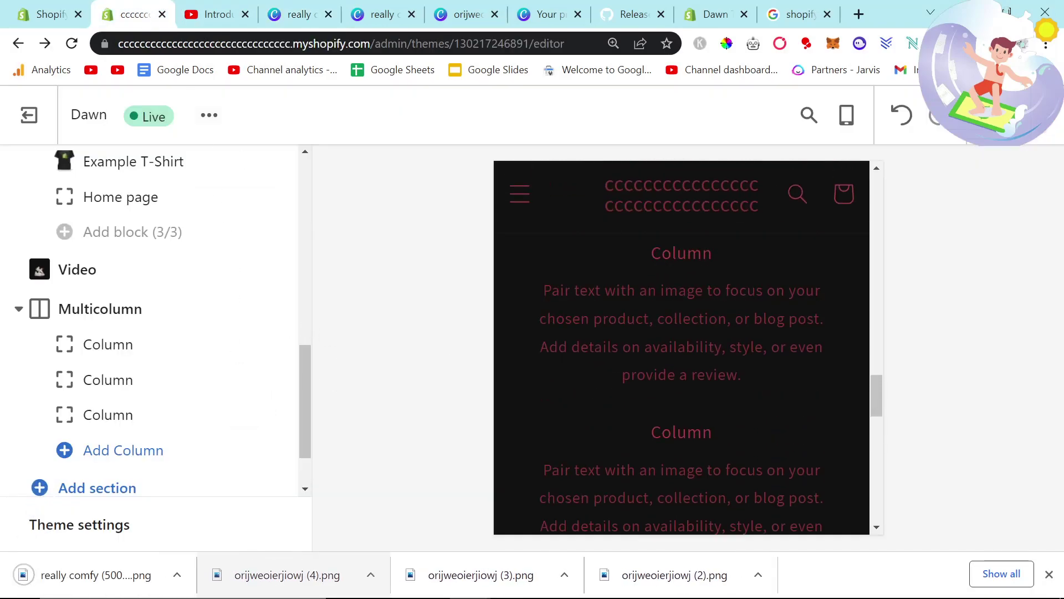
# Step: Upload the downloaded 'really comfy' PNG to the library and set it as the first column's image
pyautogui.scroll(-2, 591, 390)
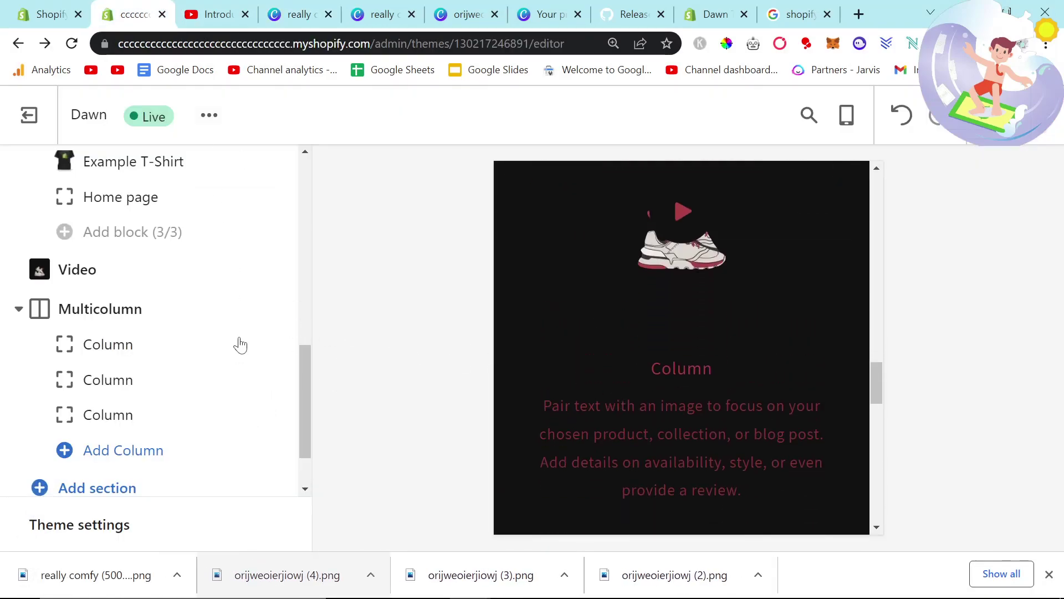
pyautogui.click(101, 346)
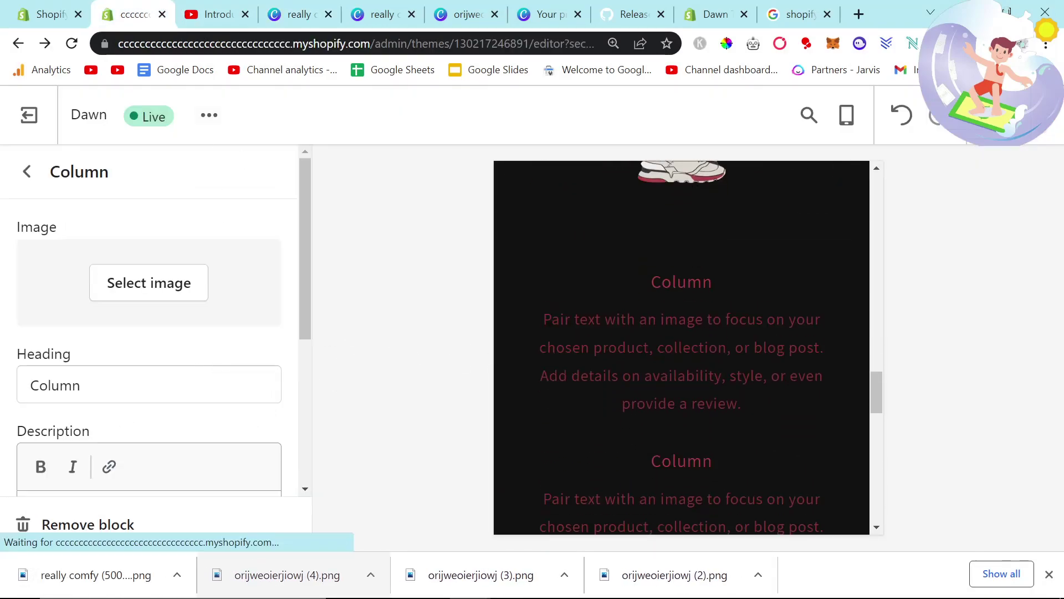
pyautogui.click(130, 283)
pyautogui.moveTo(91, 562); pyautogui.dragTo(250, 366)
pyautogui.scroll(2, 773, 389)
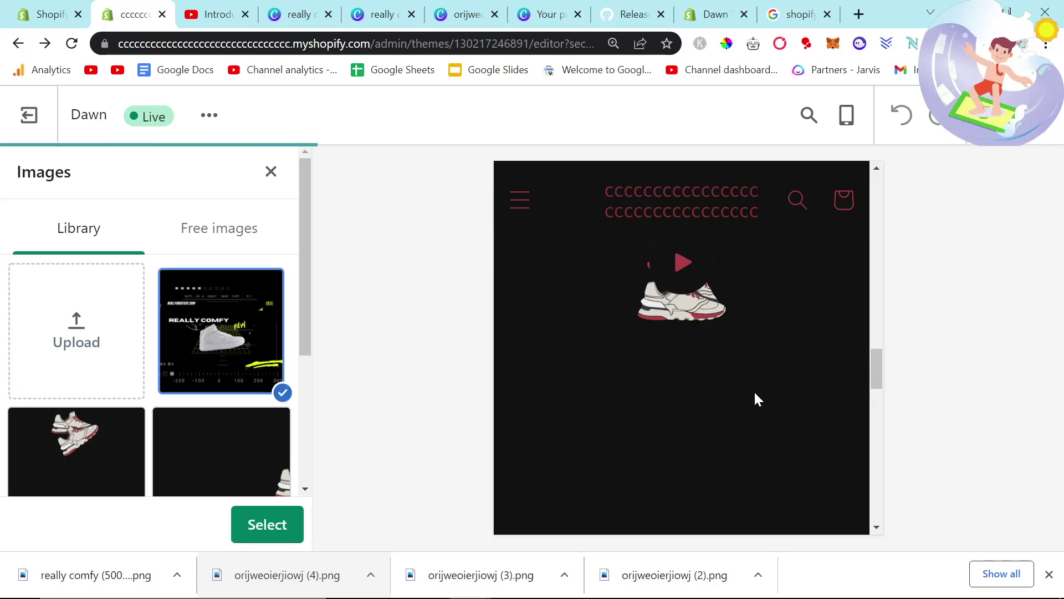
pyautogui.click(263, 527)
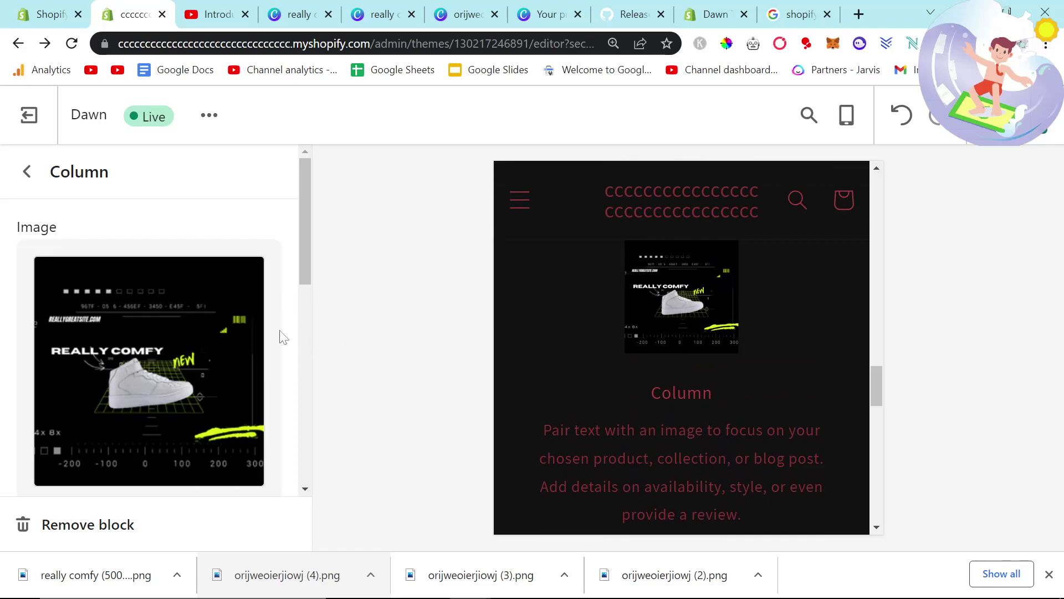
# Step: Delete the 'Column' heading, set the description to the comfortable-sneakers sentence, and save
pyautogui.scroll(-5, 139, 355)
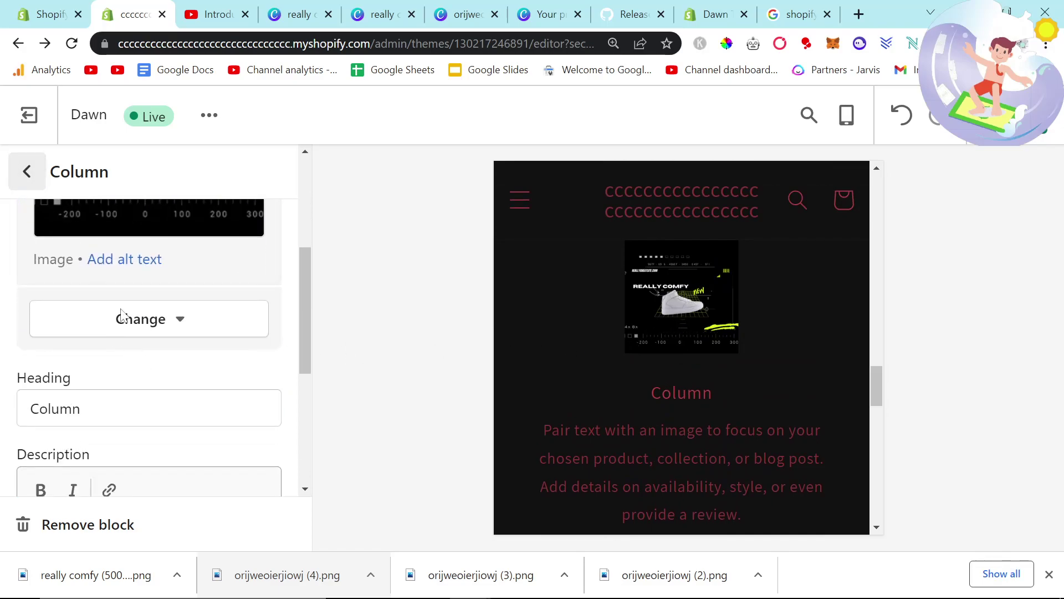
pyautogui.scroll(-2, 149, 349)
pyautogui.doubleClick(55, 325)
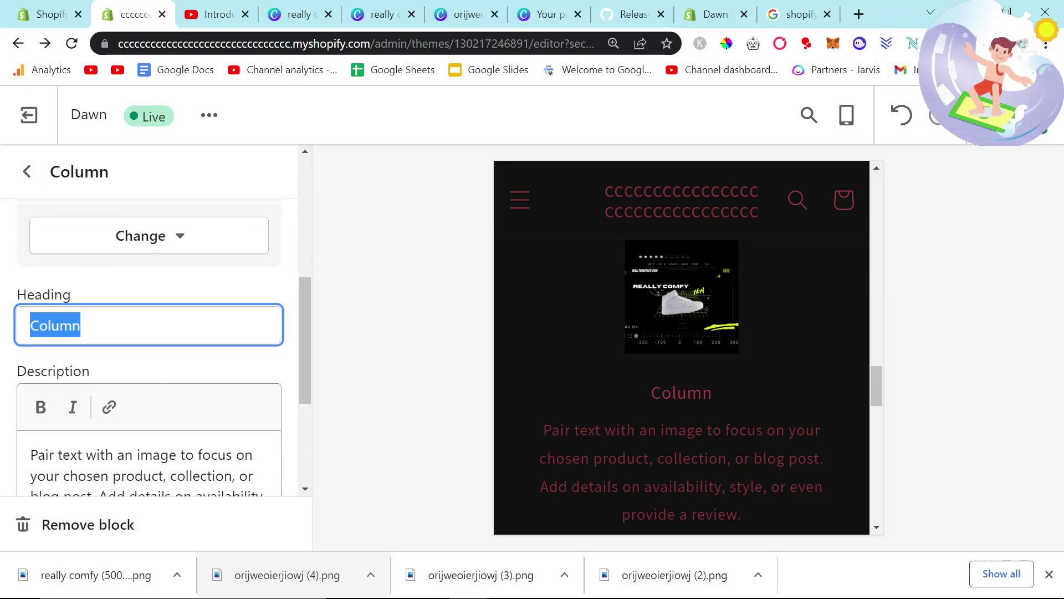
pyautogui.press('BackSpace')
pyautogui.tripleClick(143, 475)
pyautogui.write('These sneakers are the most comfortable ')
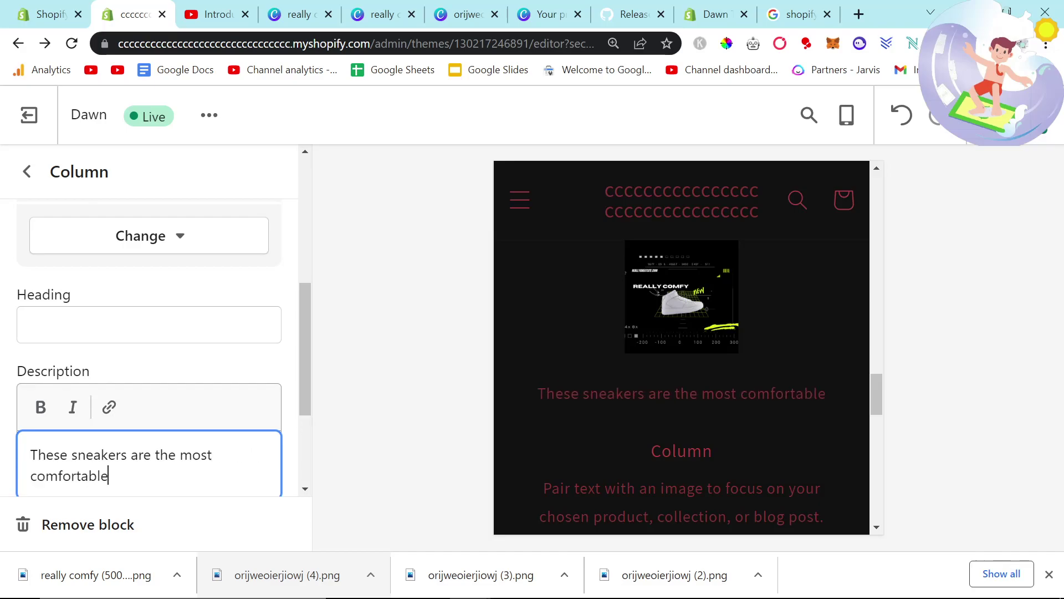
pyautogui.write('sneakers in the world according to science')
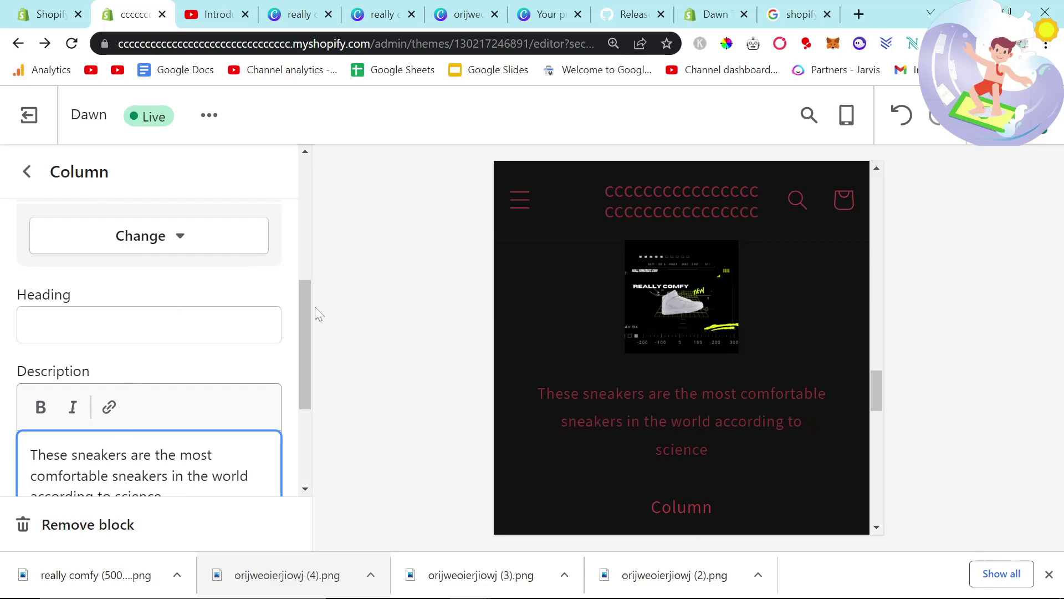
pyautogui.click(454, 441)
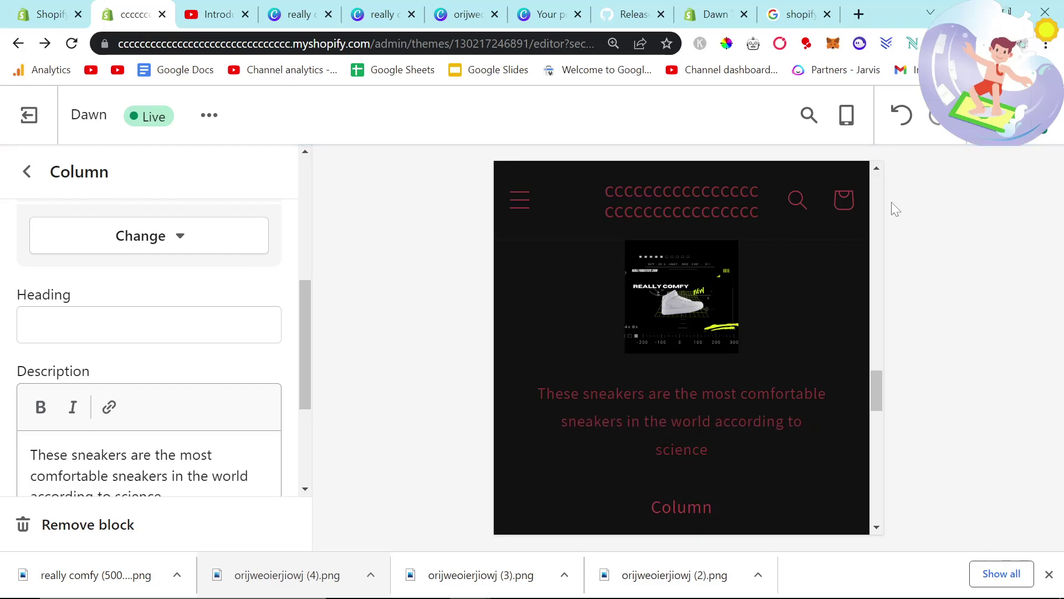
pyautogui.click(1028, 114)
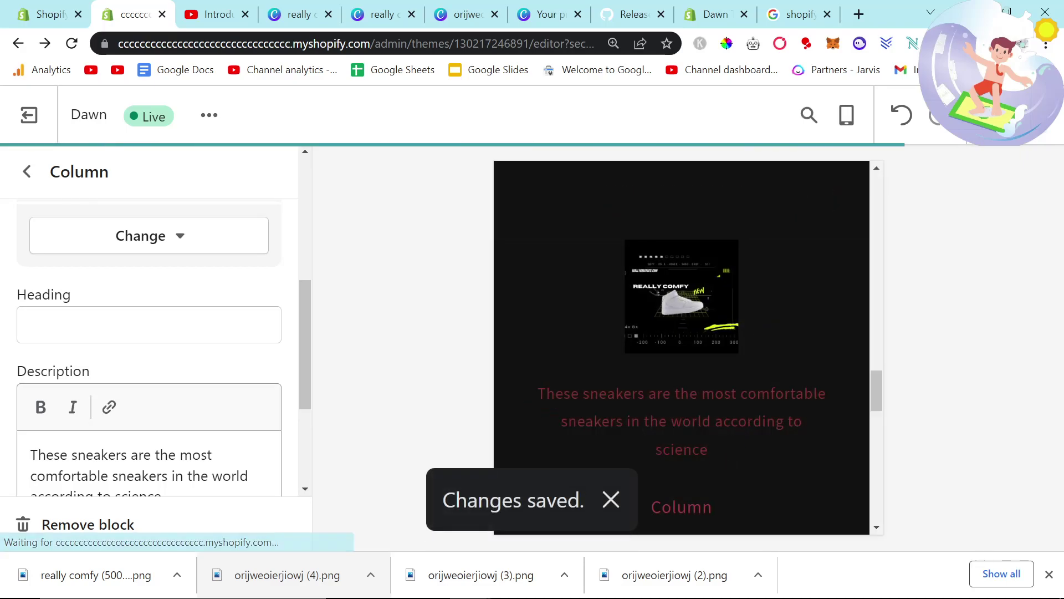
pyautogui.scroll(10, 704, 441)
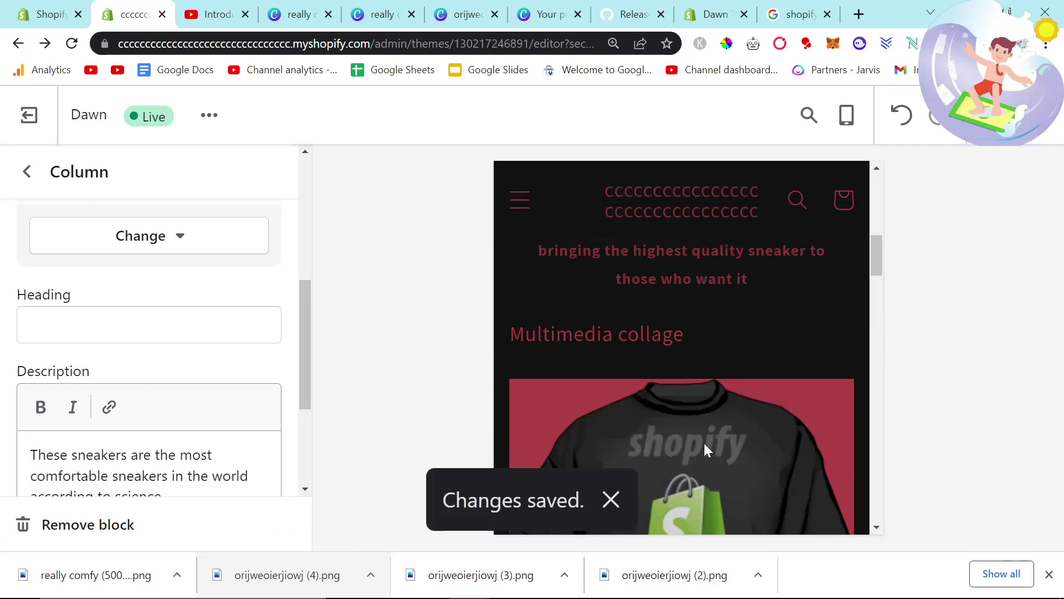
pyautogui.scroll(-15, 708, 442)
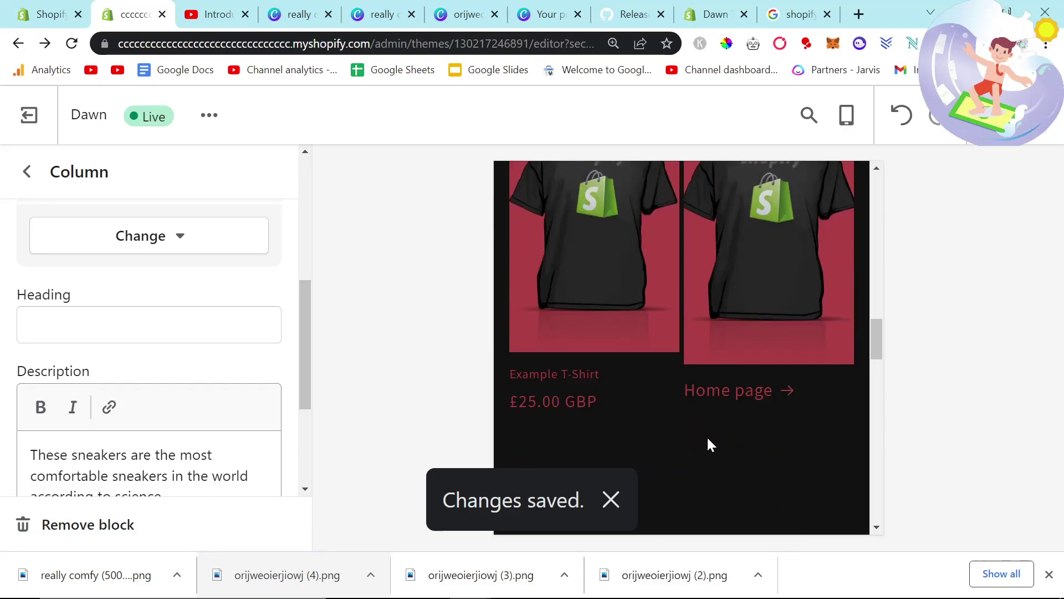
pyautogui.scroll(-3, 707, 435)
pyautogui.scroll(1, 707, 436)
pyautogui.scroll(-3, 707, 436)
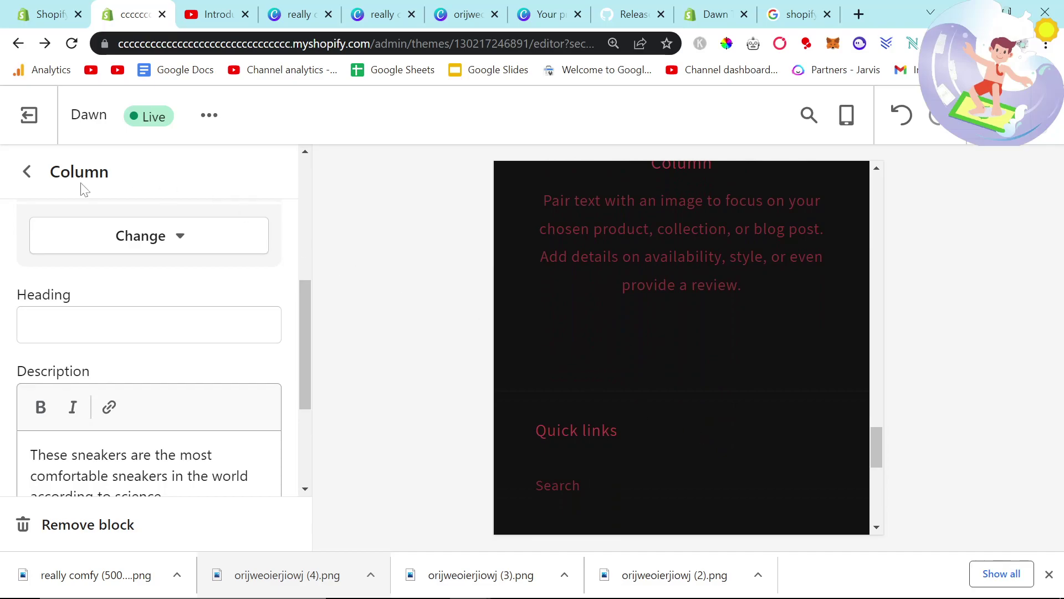
pyautogui.click(24, 172)
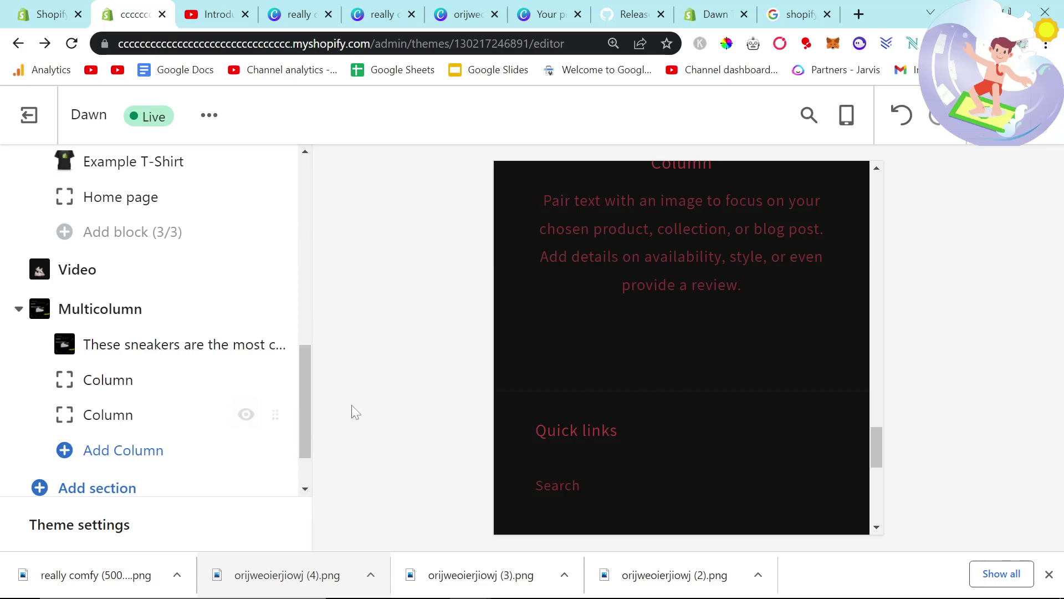
pyautogui.scroll(1, 214, 385)
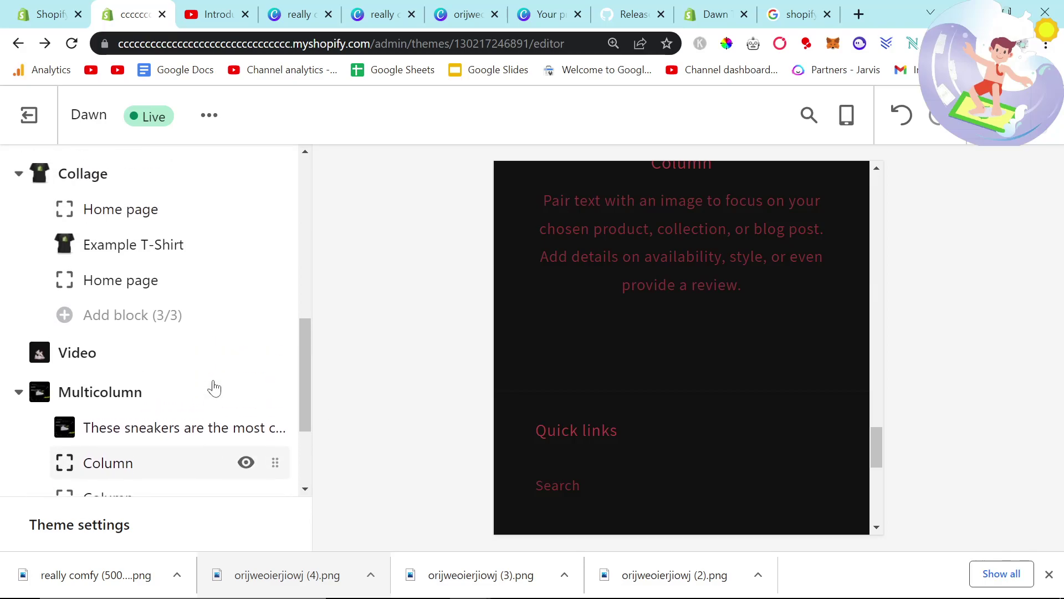
pyautogui.scroll(1, 214, 388)
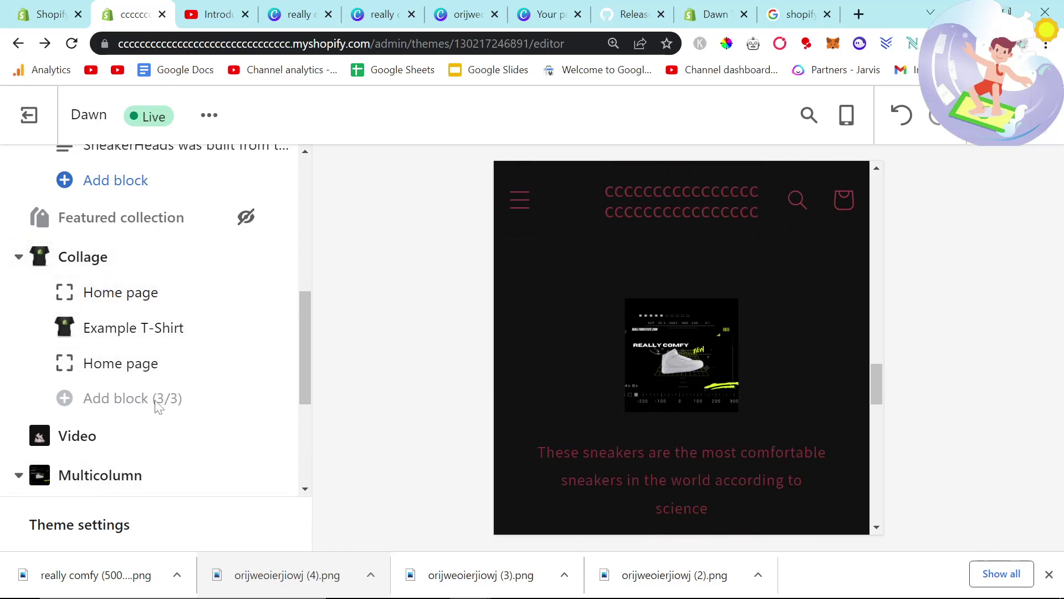
pyautogui.scroll(-3, 158, 406)
pyautogui.scroll(-5, 706, 471)
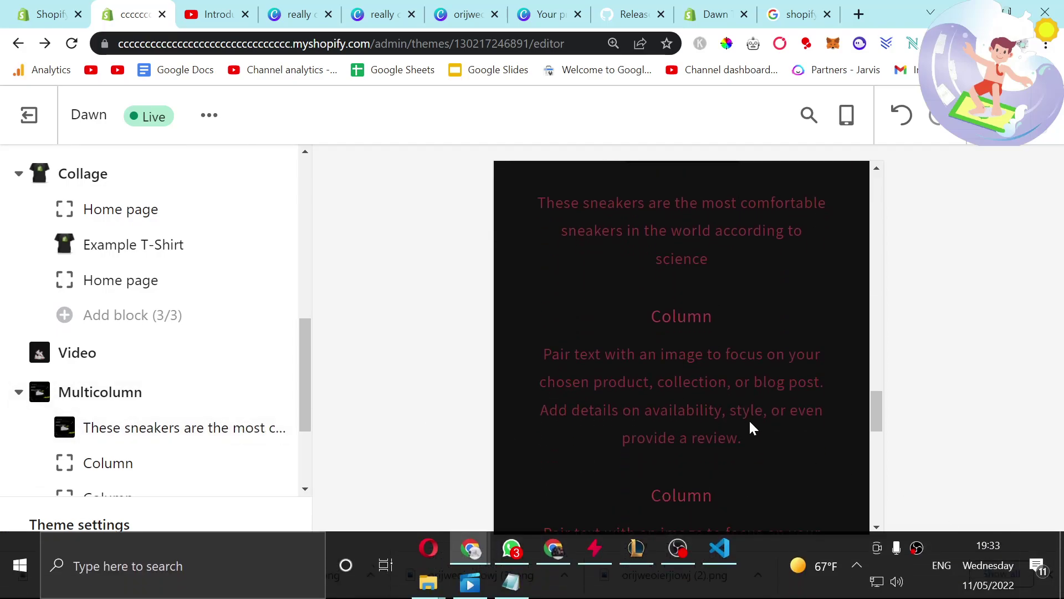
pyautogui.scroll(-1, 753, 427)
pyautogui.scroll(-1, 755, 427)
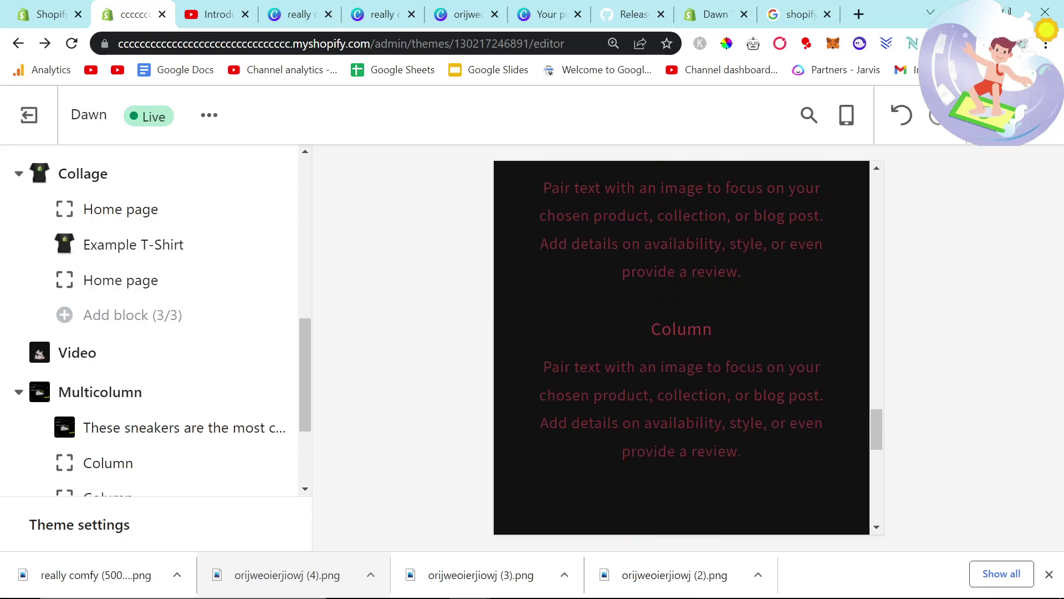
pyautogui.scroll(-3, 756, 417)
pyautogui.scroll(-2, 188, 339)
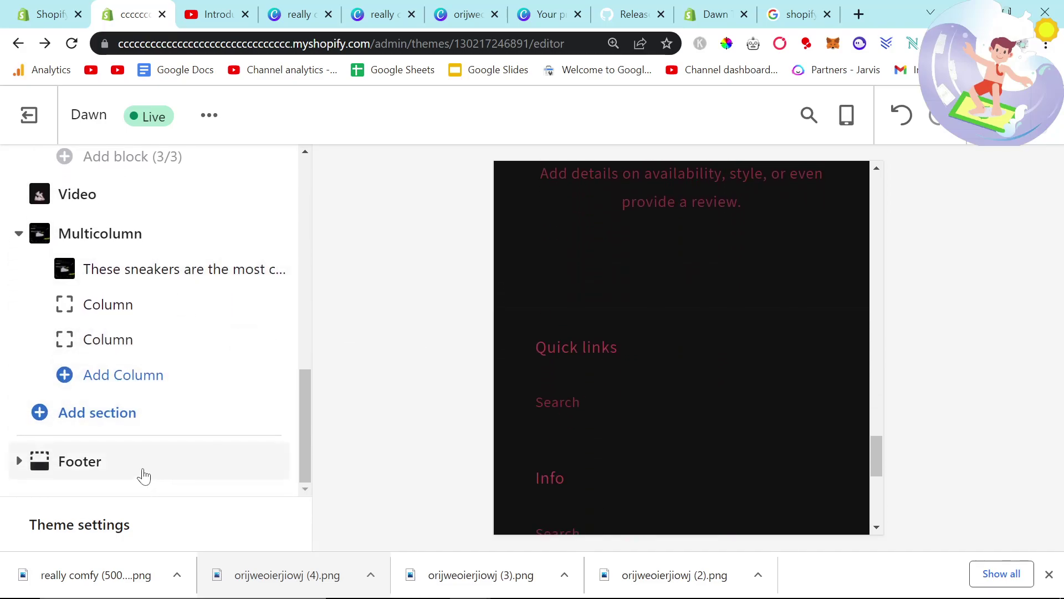
pyautogui.scroll(10, 668, 404)
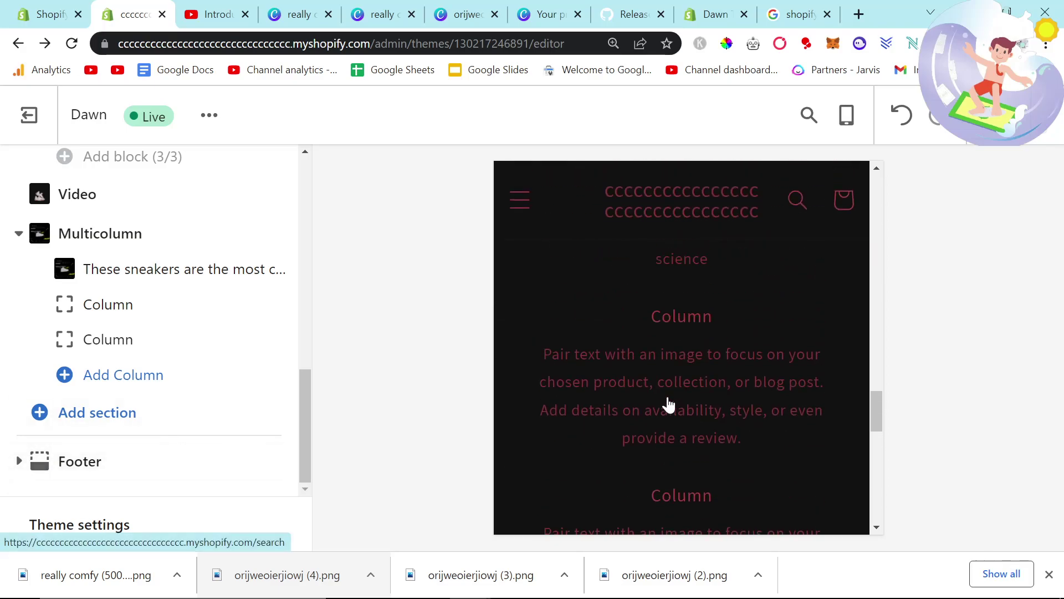
pyautogui.scroll(6, 662, 407)
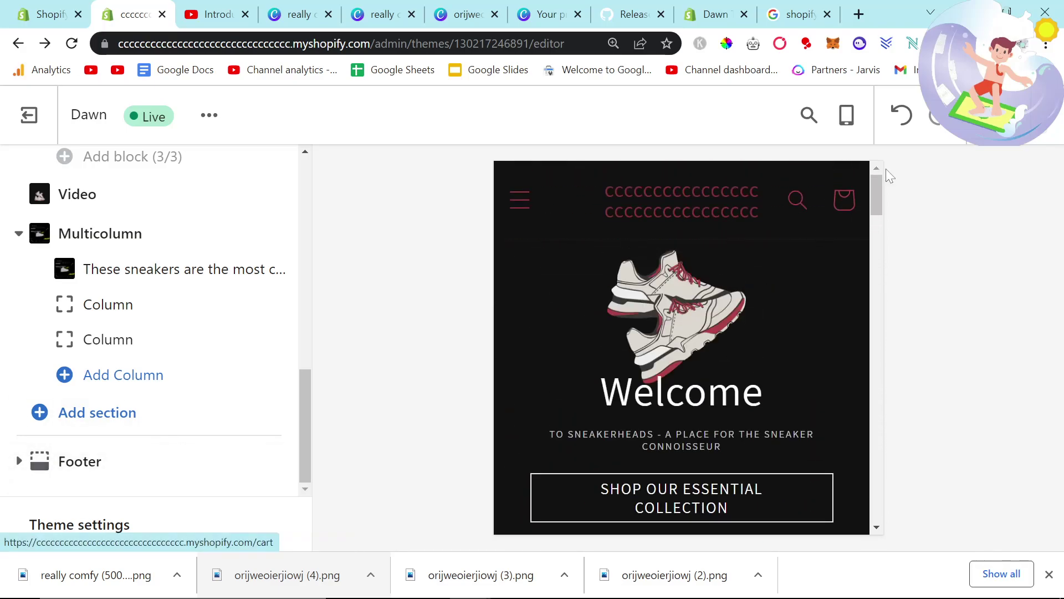
# Step: Leave the editor and preview the Dawn theme's storefront in a new tab
pyautogui.click(30, 117)
pyautogui.scroll(-2, 814, 404)
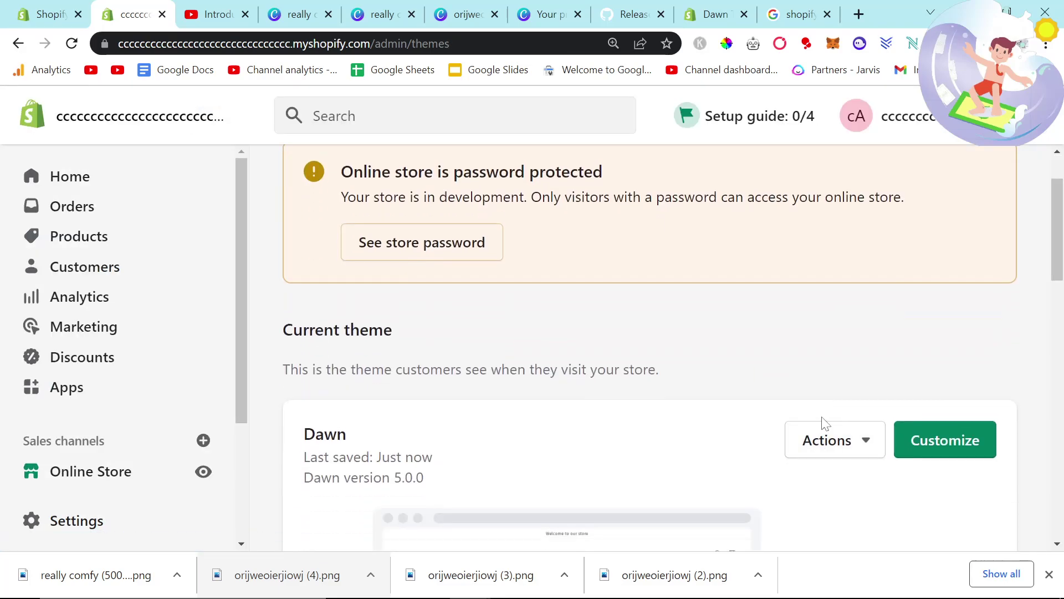
pyautogui.click(824, 437)
pyautogui.click(755, 191)
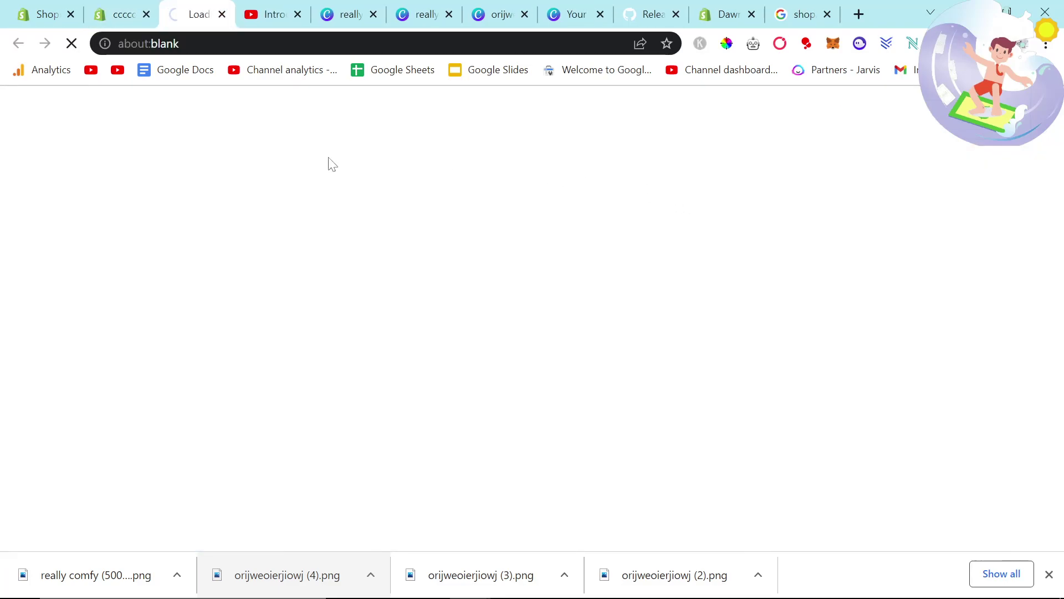
# Step: Scroll through the storefront preview down to the footer and email signup
pyautogui.scroll(-10, 532, 322)
pyautogui.scroll(-15, 466, 316)
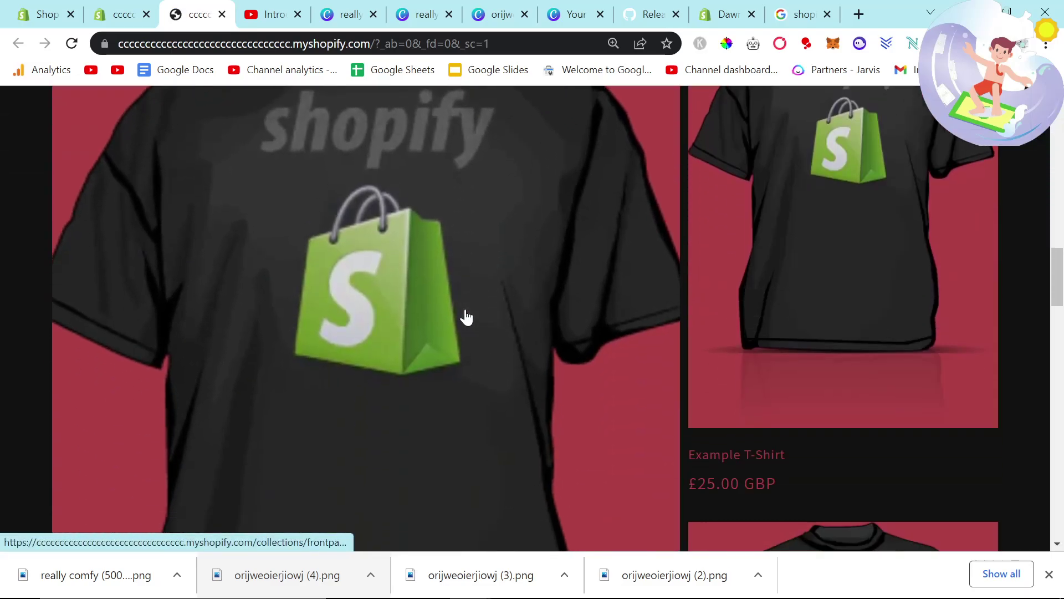
pyautogui.scroll(3, 447, 334)
pyautogui.scroll(-3, 470, 397)
pyautogui.scroll(3, 471, 404)
pyautogui.scroll(-3, 471, 404)
pyautogui.scroll(-1, 470, 405)
pyautogui.scroll(2, 471, 405)
pyautogui.scroll(-6, 468, 434)
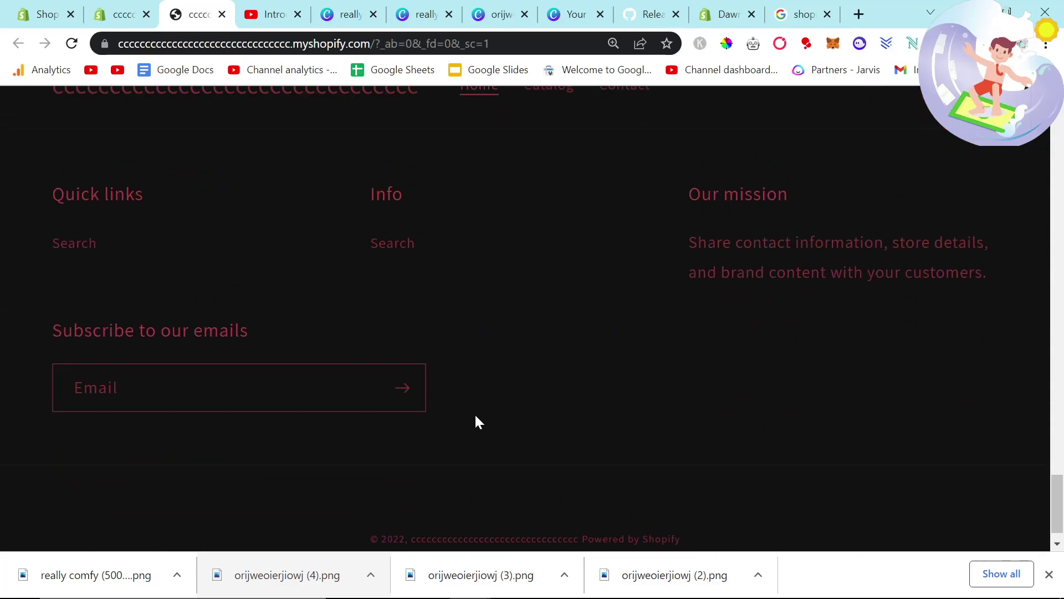
pyautogui.scroll(5, 475, 423)
pyautogui.rightClick(522, 352)
# Step: Open DevTools and emulate an iPhone 12 Pro (390 × 844) in the device toolbar
pyautogui.click(604, 339)
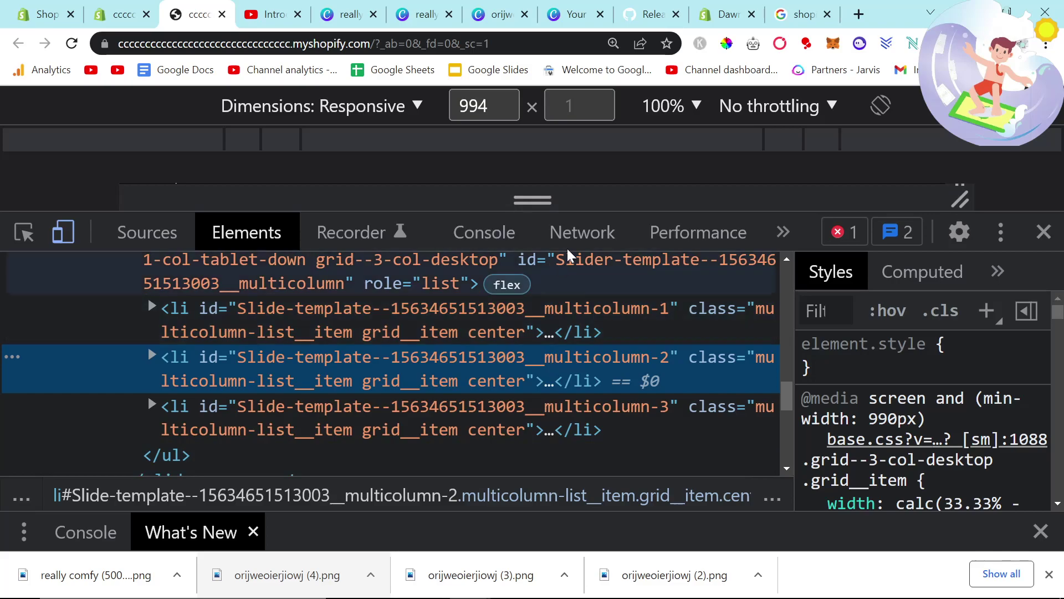
pyautogui.moveTo(516, 209); pyautogui.dragTo(516, 476)
pyautogui.moveTo(966, 324); pyautogui.dragTo(827, 349)
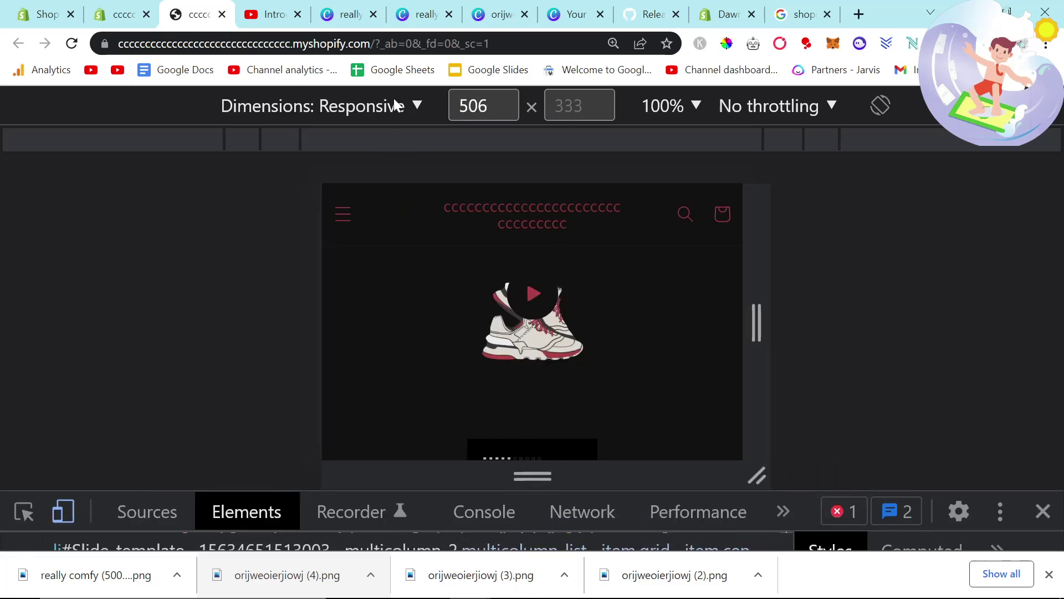
pyautogui.click(392, 105)
pyautogui.click(288, 206)
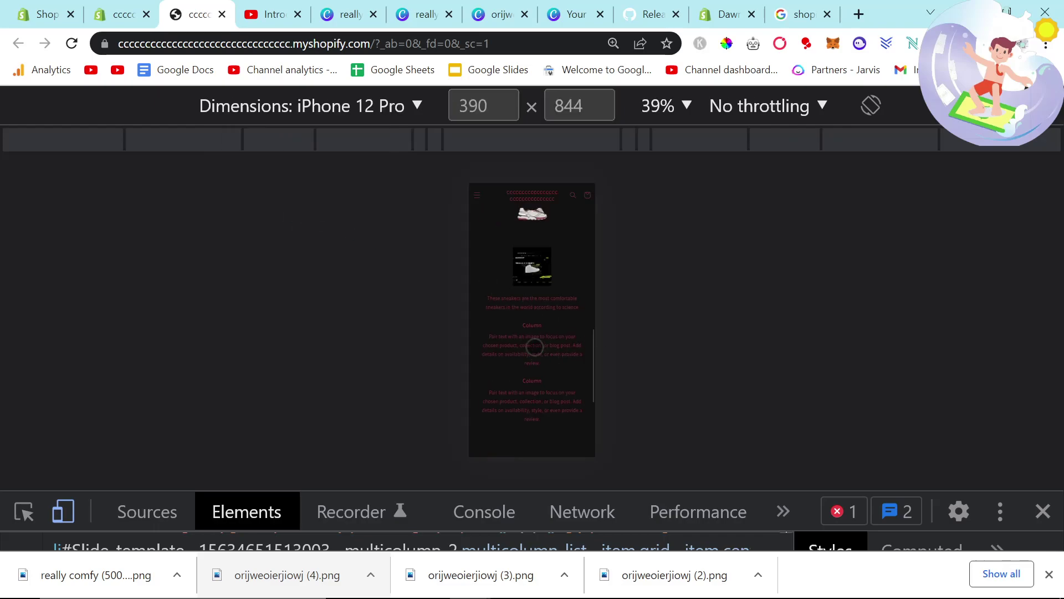
# Step: Scroll through the mobile preview and select the storefront address
pyautogui.click(613, 43)
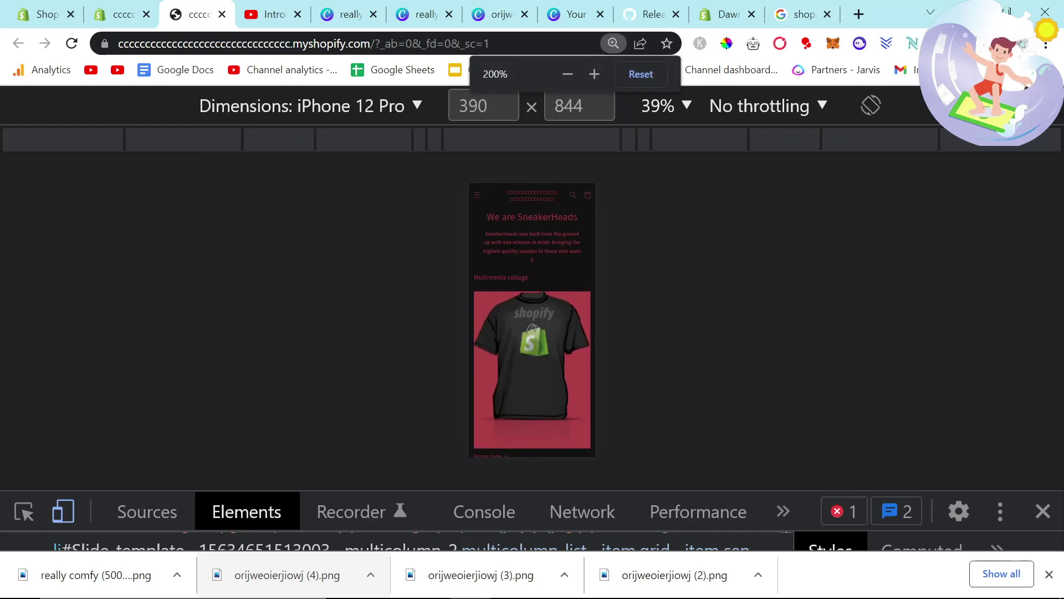
pyautogui.scroll(-10, 527, 320)
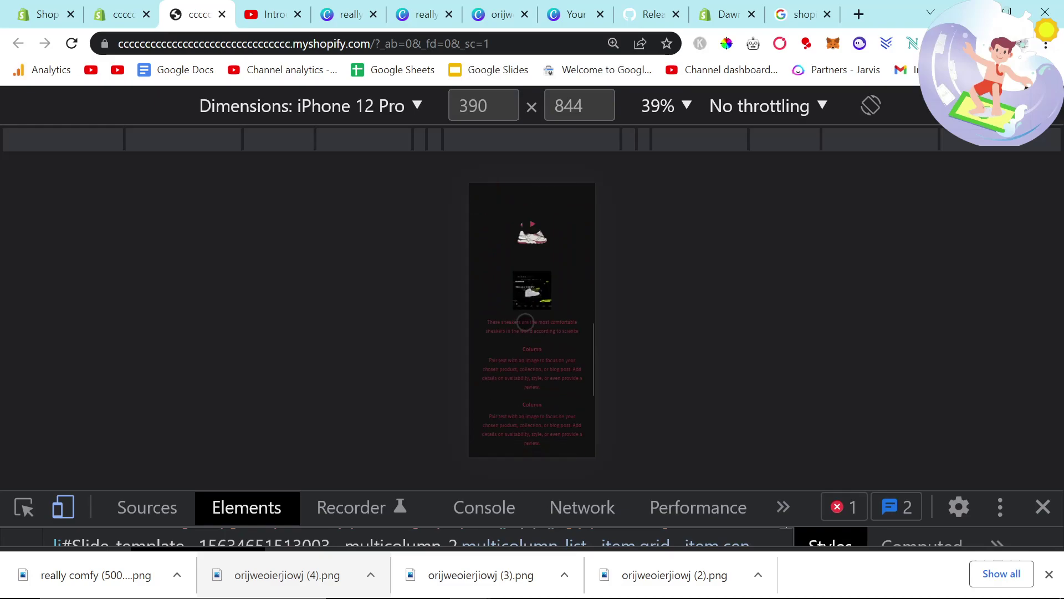
pyautogui.scroll(10, 526, 321)
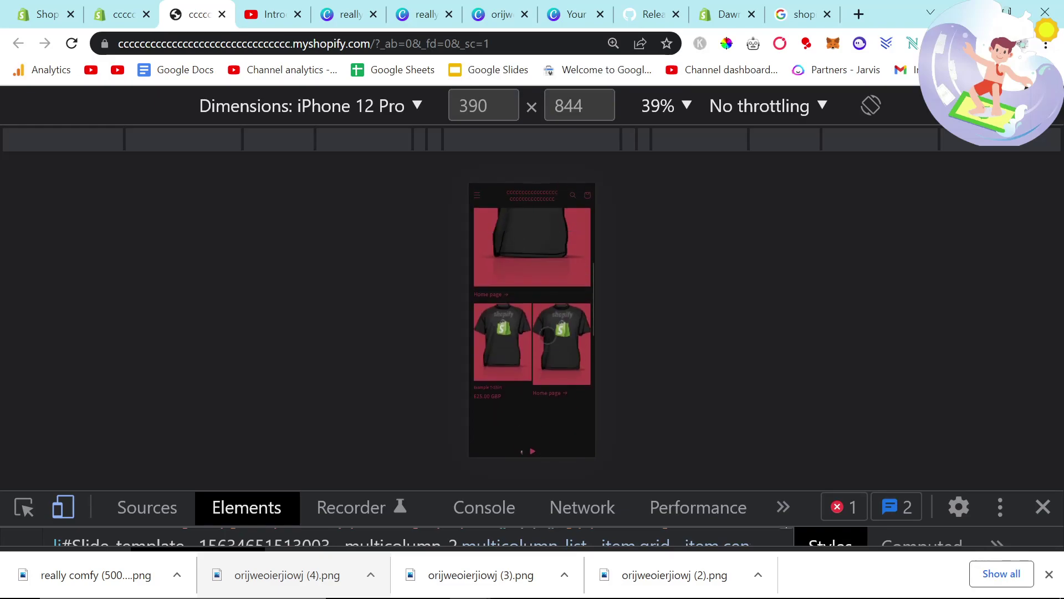
pyautogui.scroll(5, 547, 335)
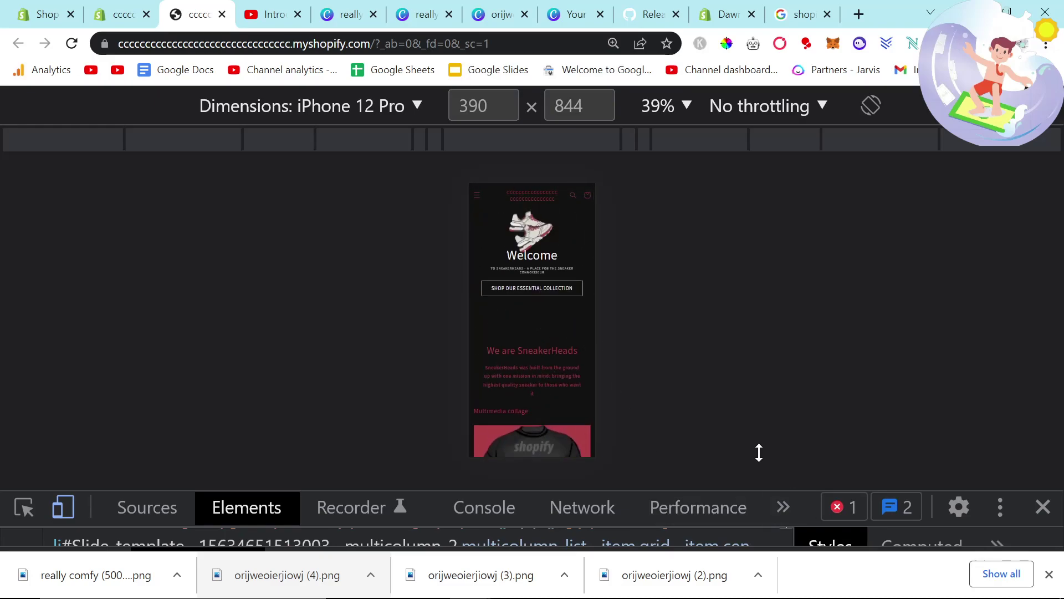
pyautogui.click(464, 49)
pyautogui.hotkey('ctrl', 'c')
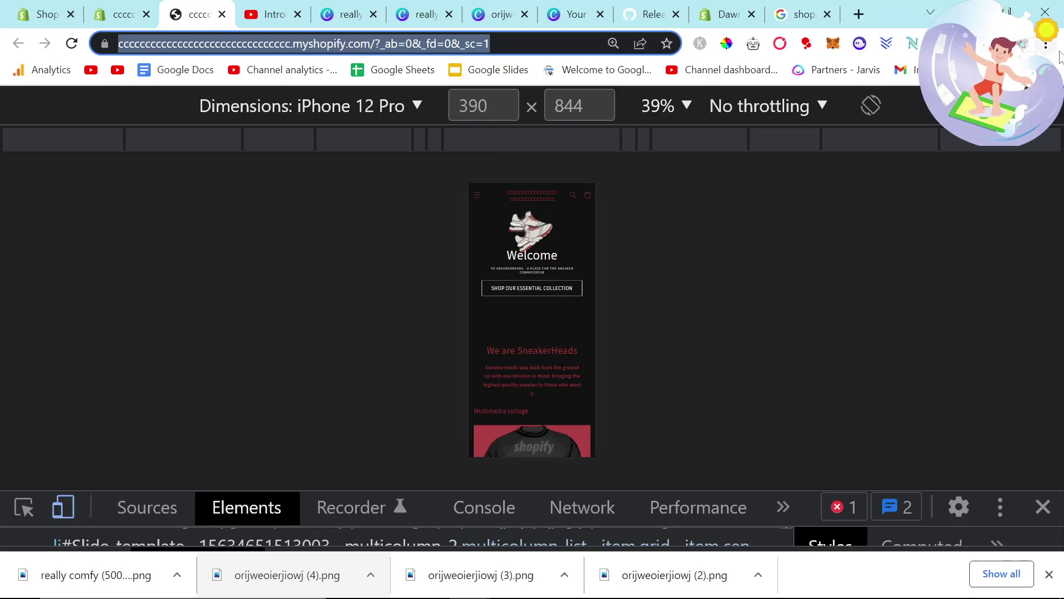
pyautogui.click(1031, 43)
# Step: Open the copied storefront address in a new Incognito window
pyautogui.click(1046, 45)
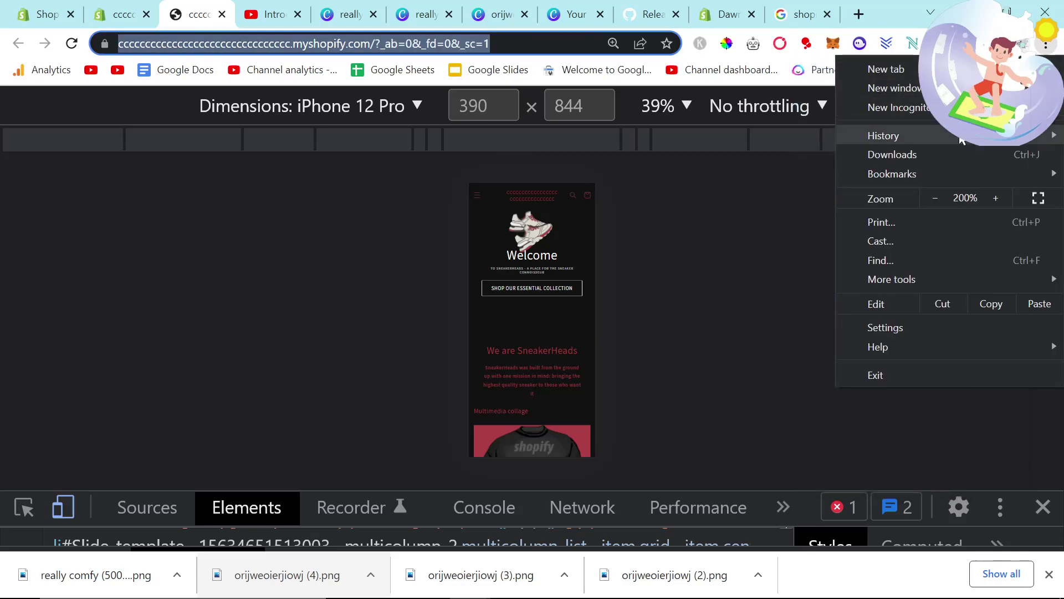
pyautogui.press('Escape')
pyautogui.hotkey('ctrl', 'shift', 'n')
pyautogui.hotkey('ctrl', 'v')
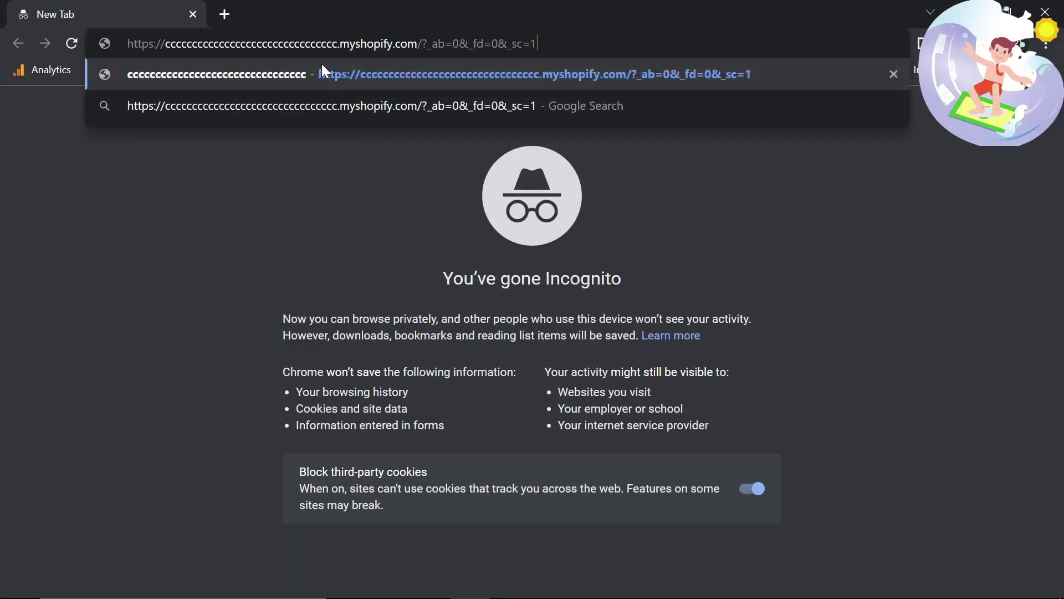
pyautogui.press('Return')
pyautogui.scroll(-4, 375, 126)
# Step: Unlock the storefront with the store password from admin, then inspect it in DevTools
pyautogui.hotkey('alt', 'Tab')
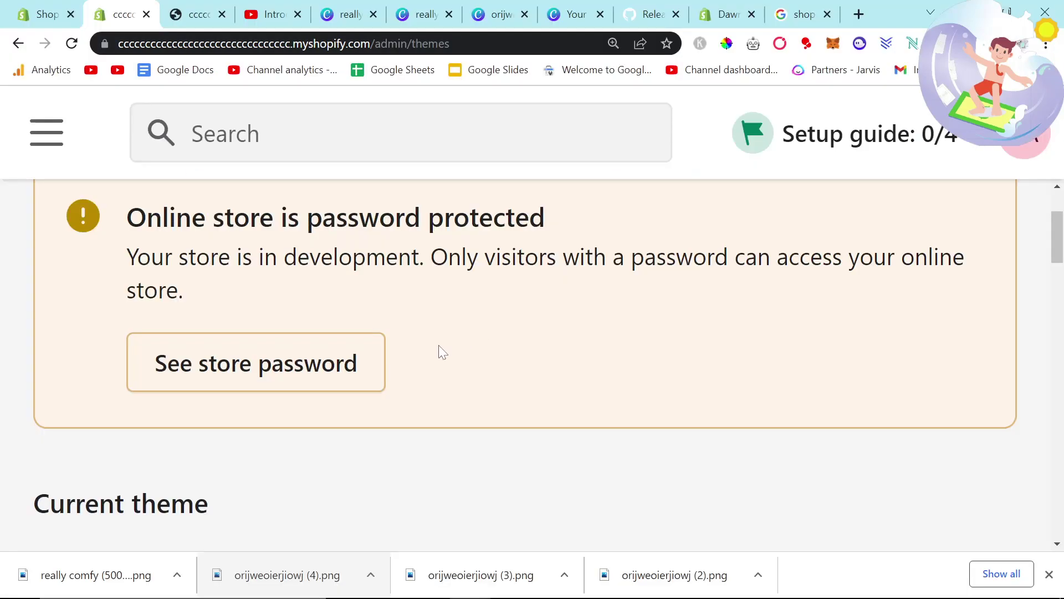
pyautogui.click(337, 375)
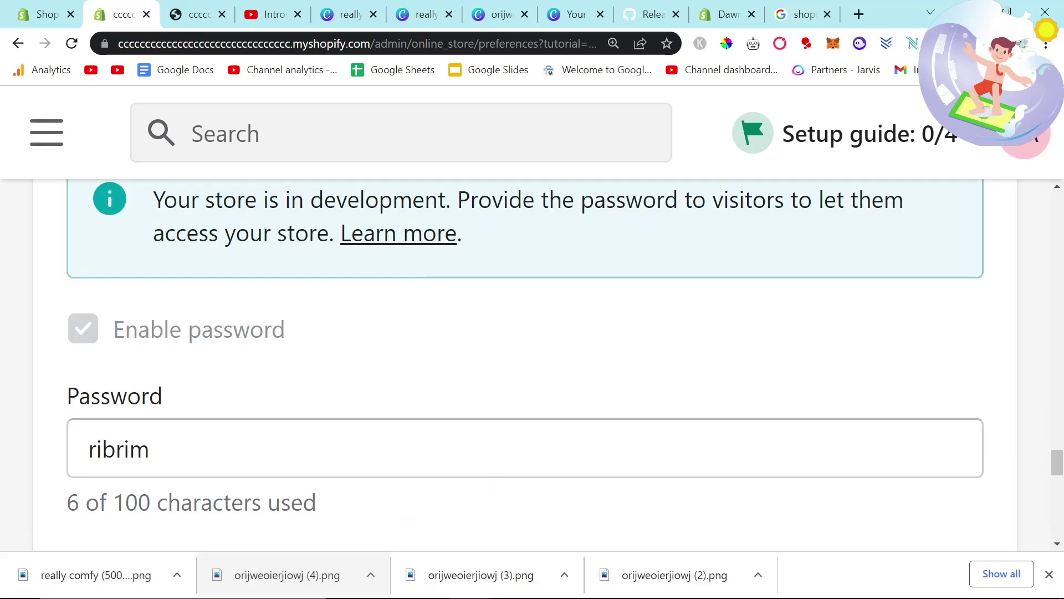
pyautogui.hotkey('ctrl', 'a')
pyautogui.hotkey('ctrl', 'c')
pyautogui.hotkey('alt', 'Tab')
pyautogui.hotkey('ctrl', 'v')
pyautogui.click(313, 509)
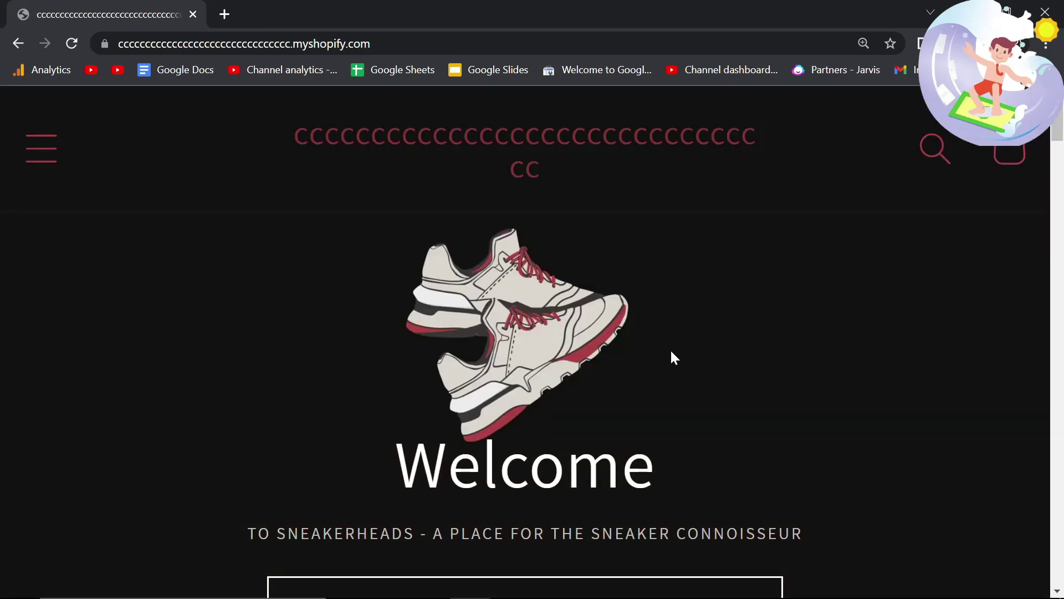
pyautogui.rightClick(671, 352)
pyautogui.click(722, 346)
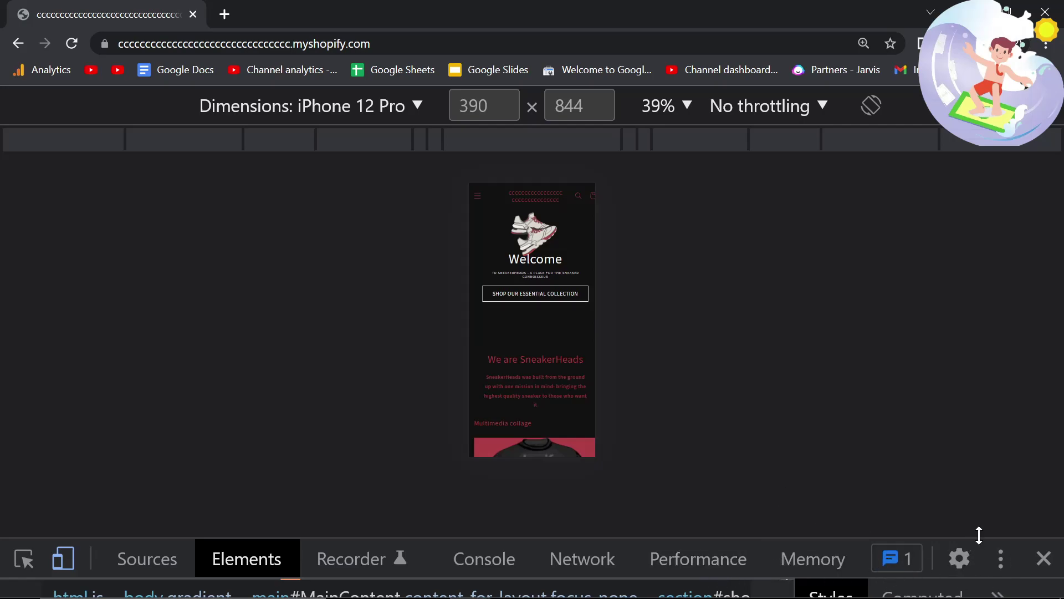
# Step: Enlarge DevTools and generate a Lighthouse report for the storefront
pyautogui.moveTo(977, 531); pyautogui.dragTo(814, 217)
pyautogui.click(786, 238)
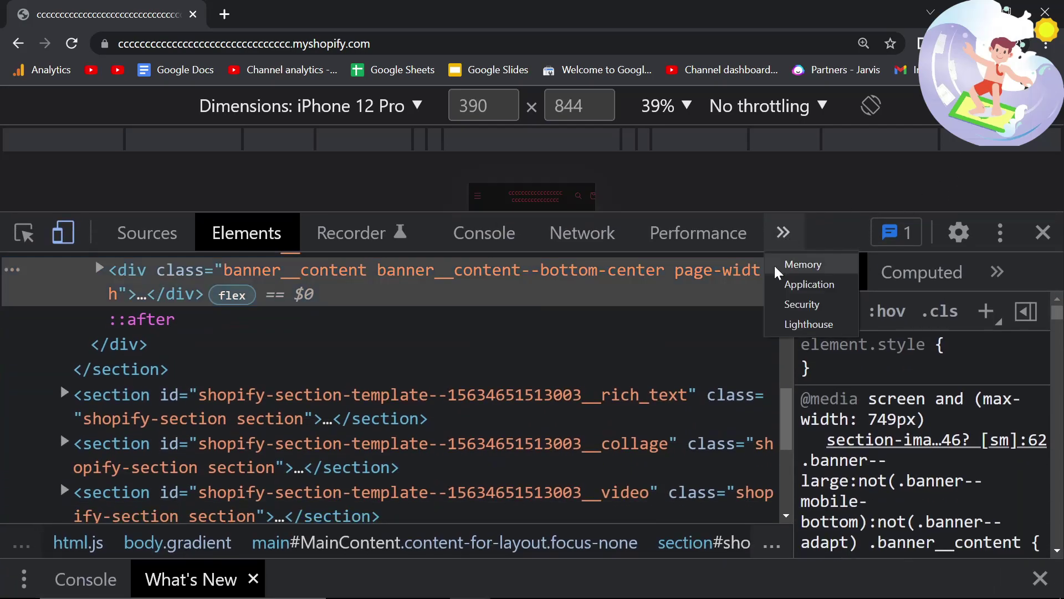
pyautogui.click(820, 325)
pyautogui.click(270, 459)
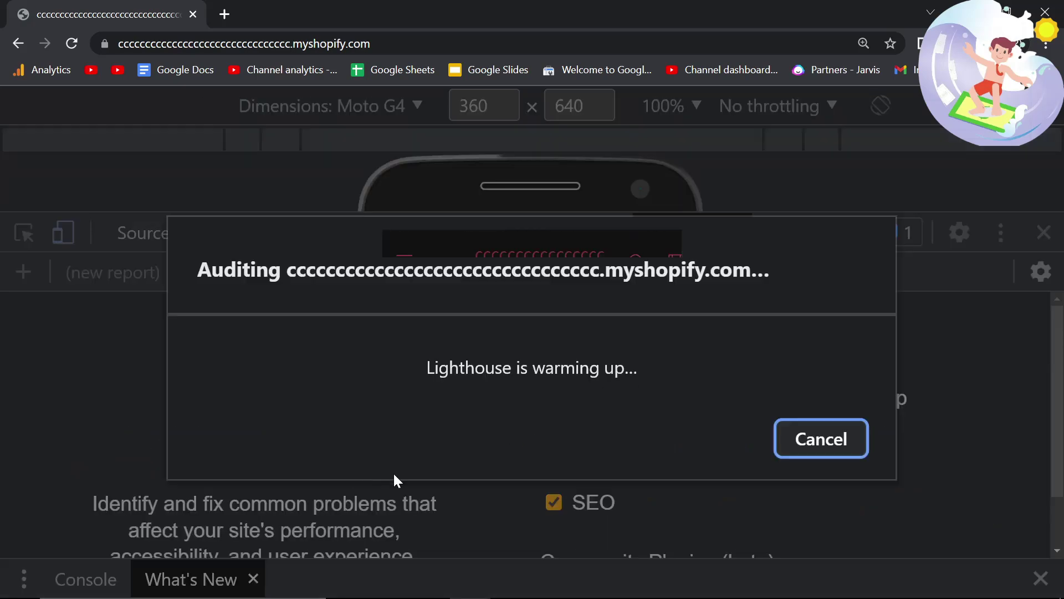